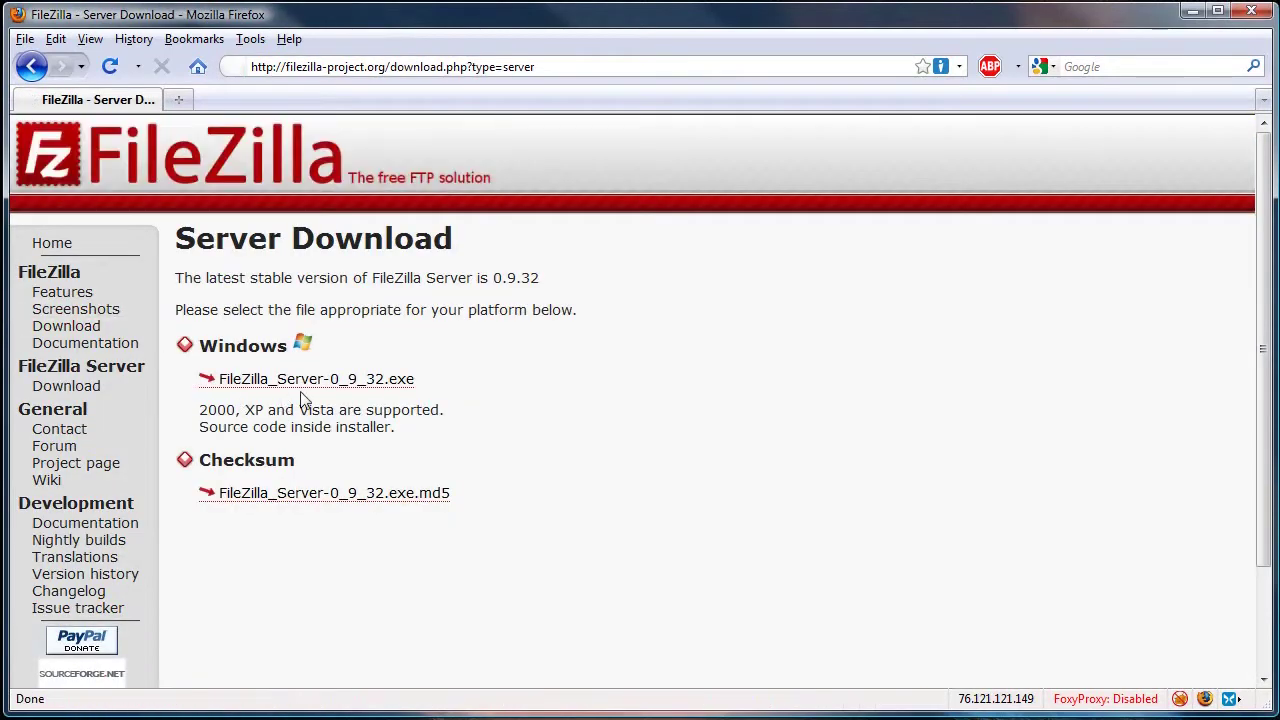
# - Save the FileZilla_Server-0_9_32.exe installer in Firefox, leaving only the Downloads list open
pyautogui.click(305, 388)
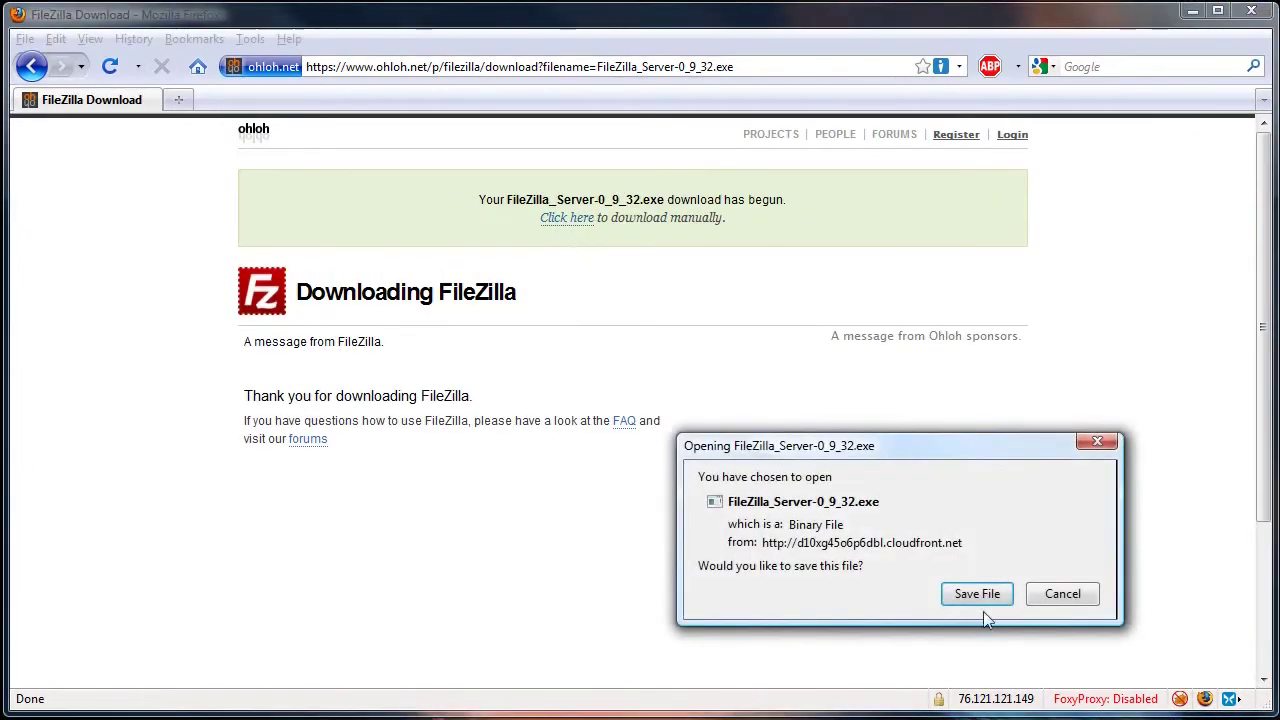
pyautogui.click(986, 598)
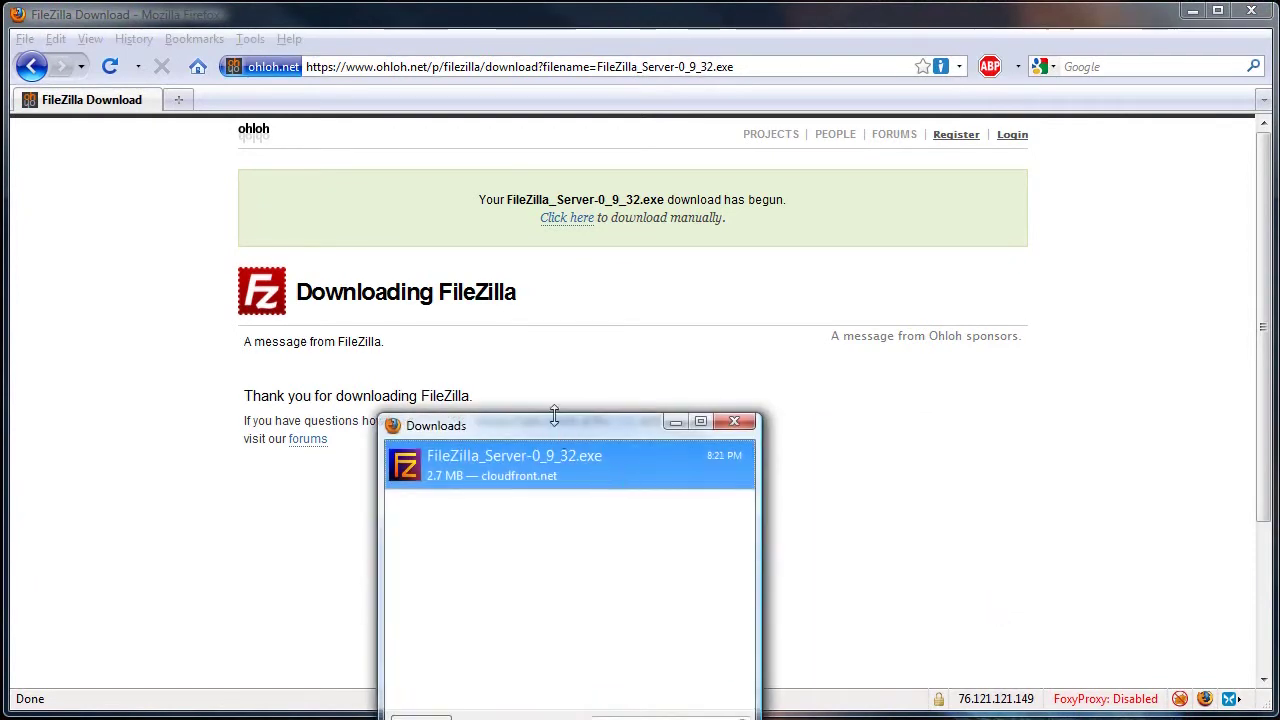
pyautogui.moveTo(549, 424); pyautogui.dragTo(662, 318)
pyautogui.click(1251, 12)
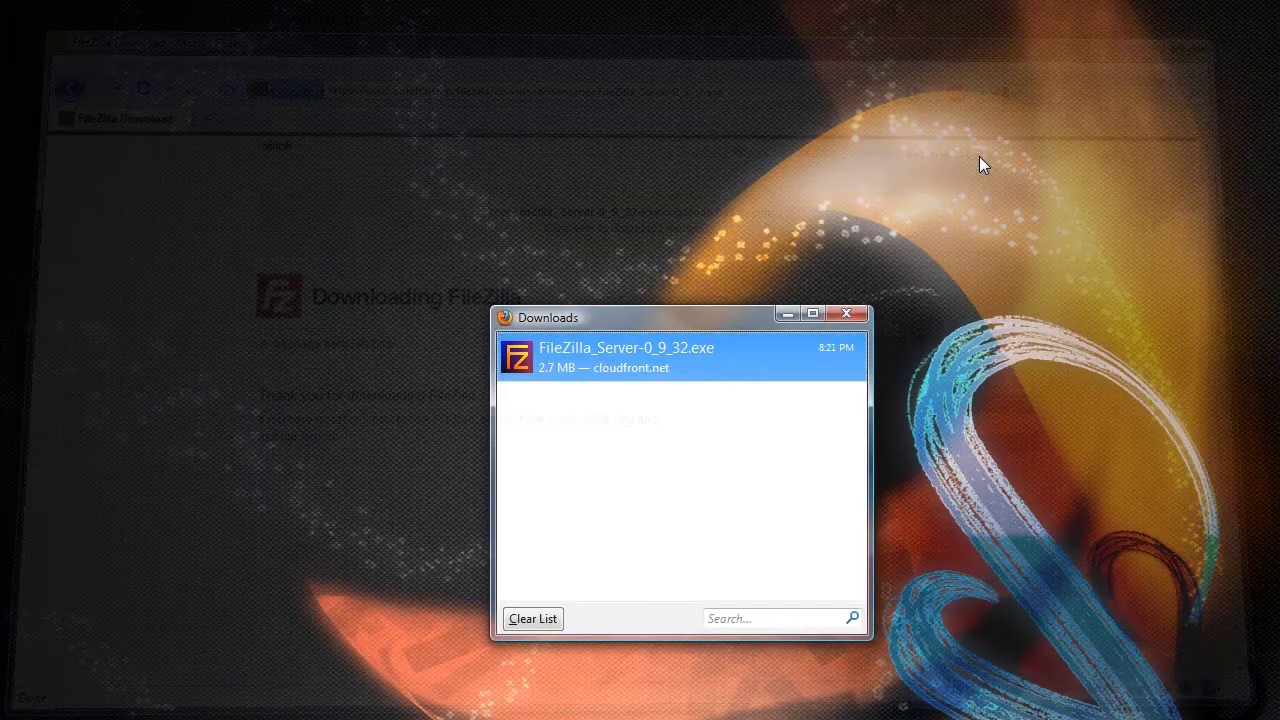
# - Run the installer, accept the licence, skip the desktop icon, and target D:\Programs\FileZilla Server
pyautogui.doubleClick(730, 365)
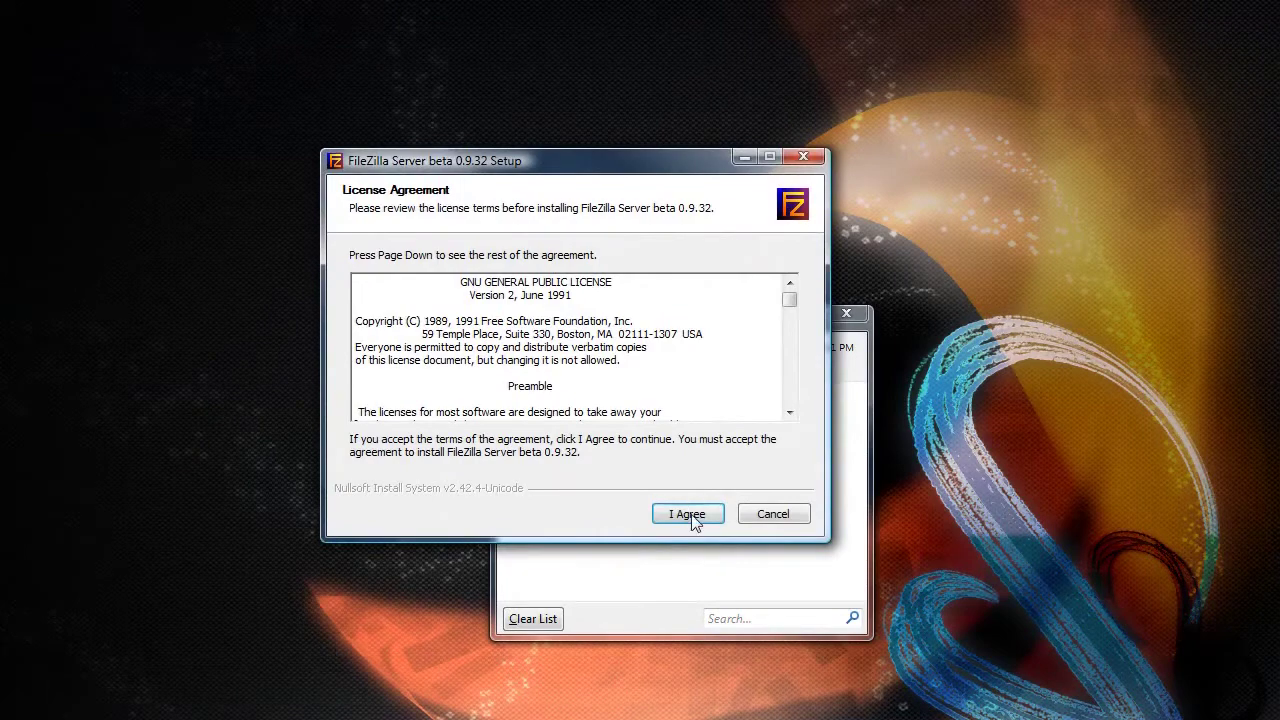
pyautogui.click(689, 516)
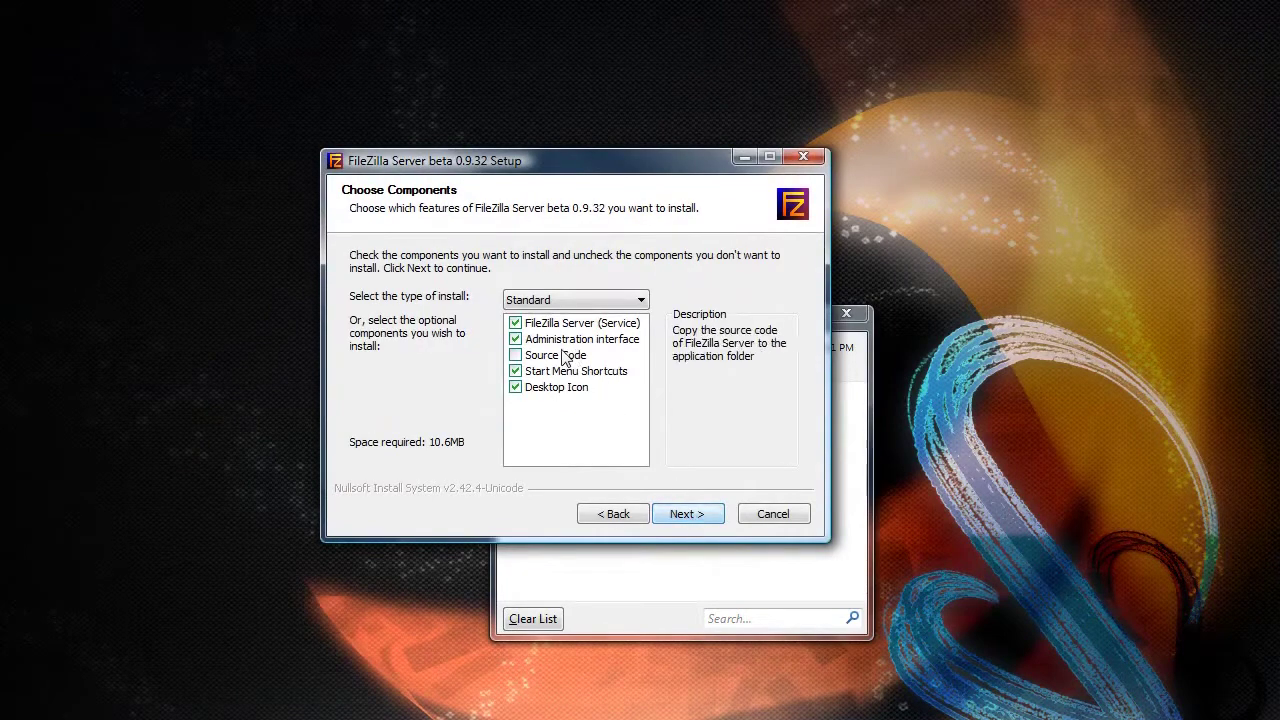
pyautogui.click(553, 393)
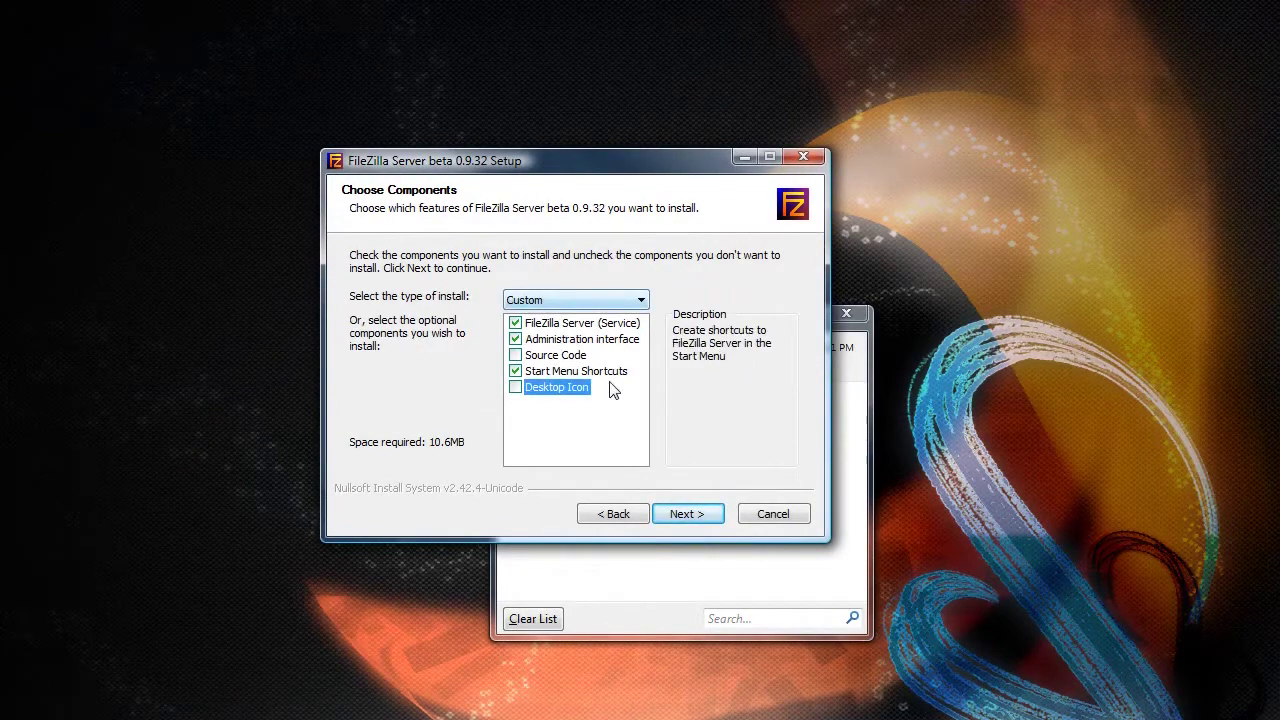
pyautogui.click(692, 516)
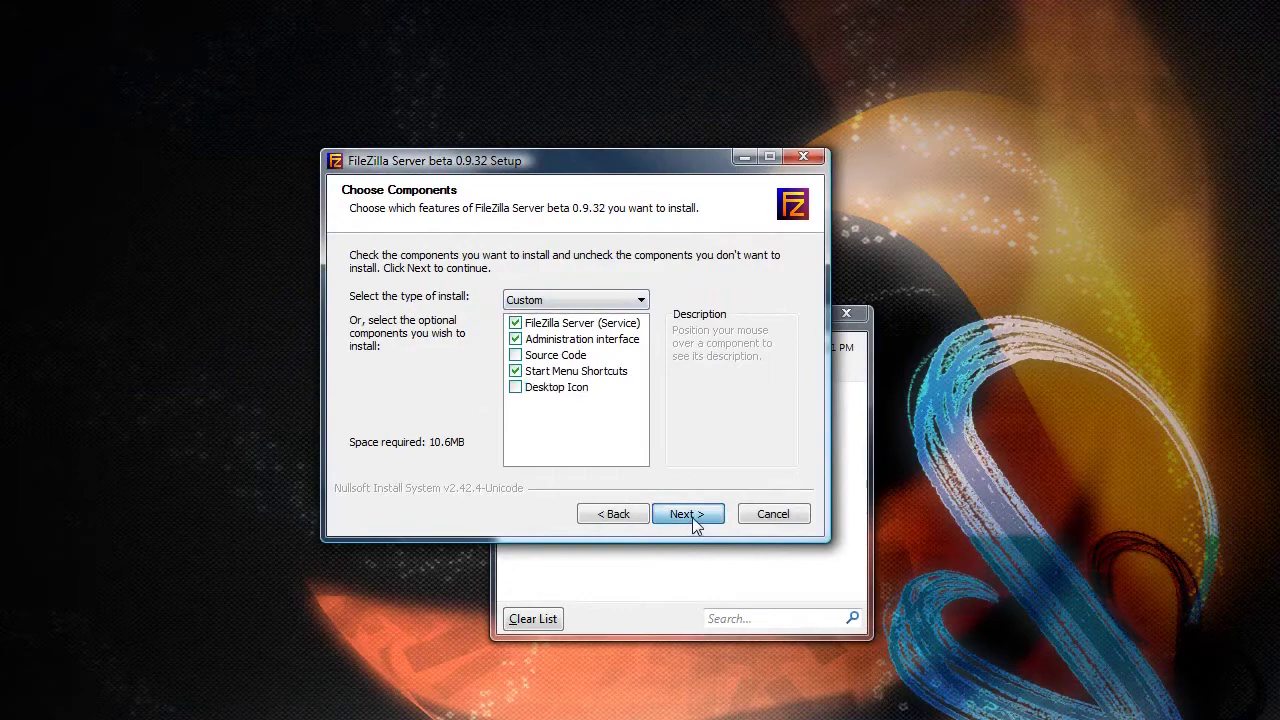
pyautogui.write('D:\\')
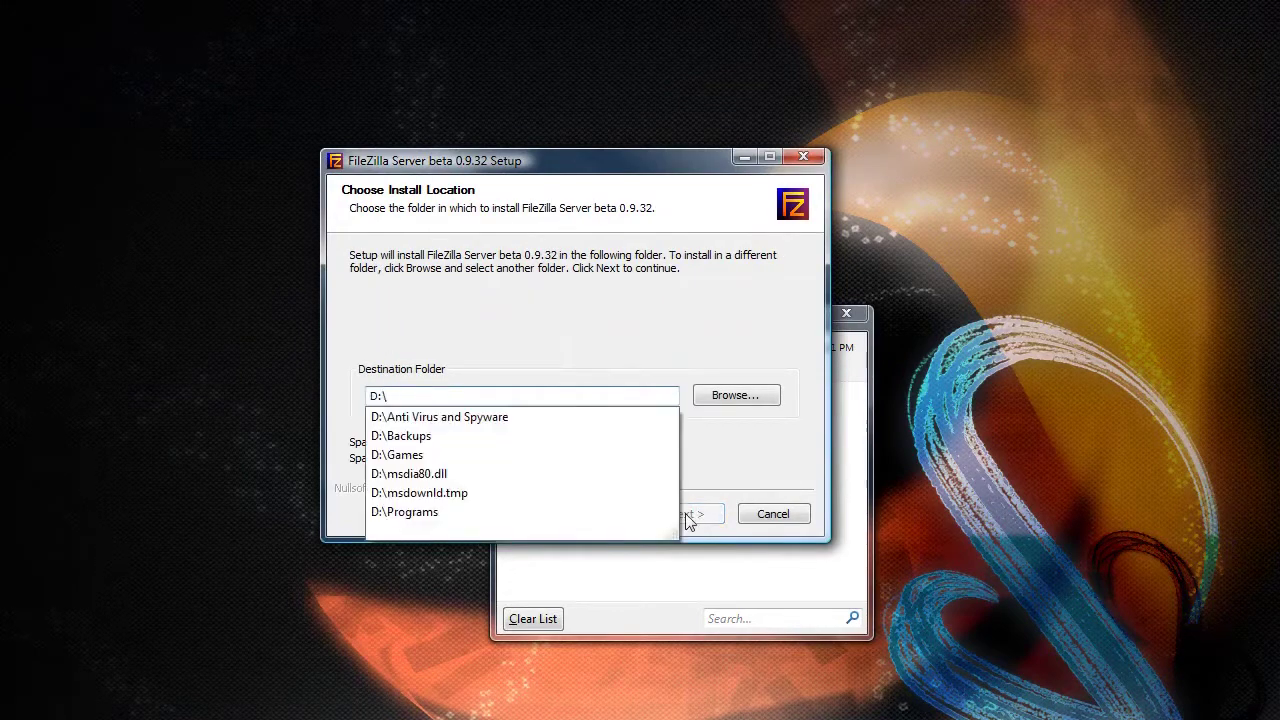
pyautogui.write('Programs\\Filez')
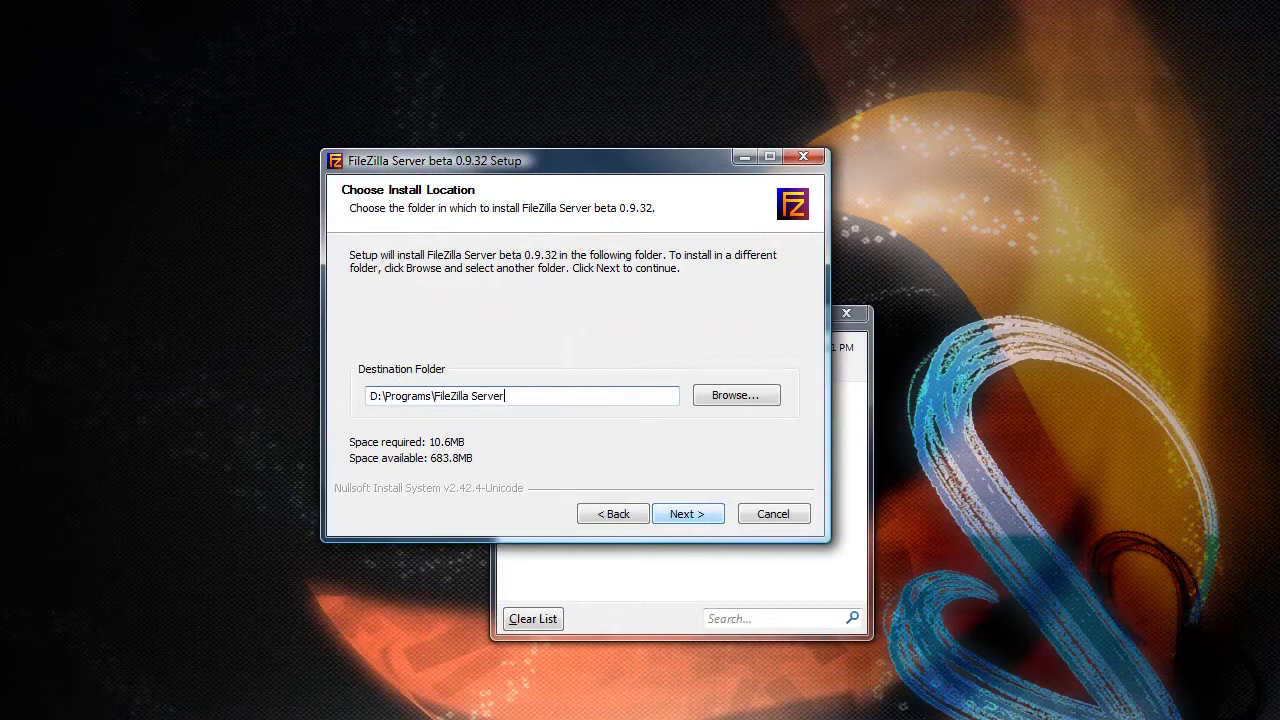
pyautogui.click(683, 516)
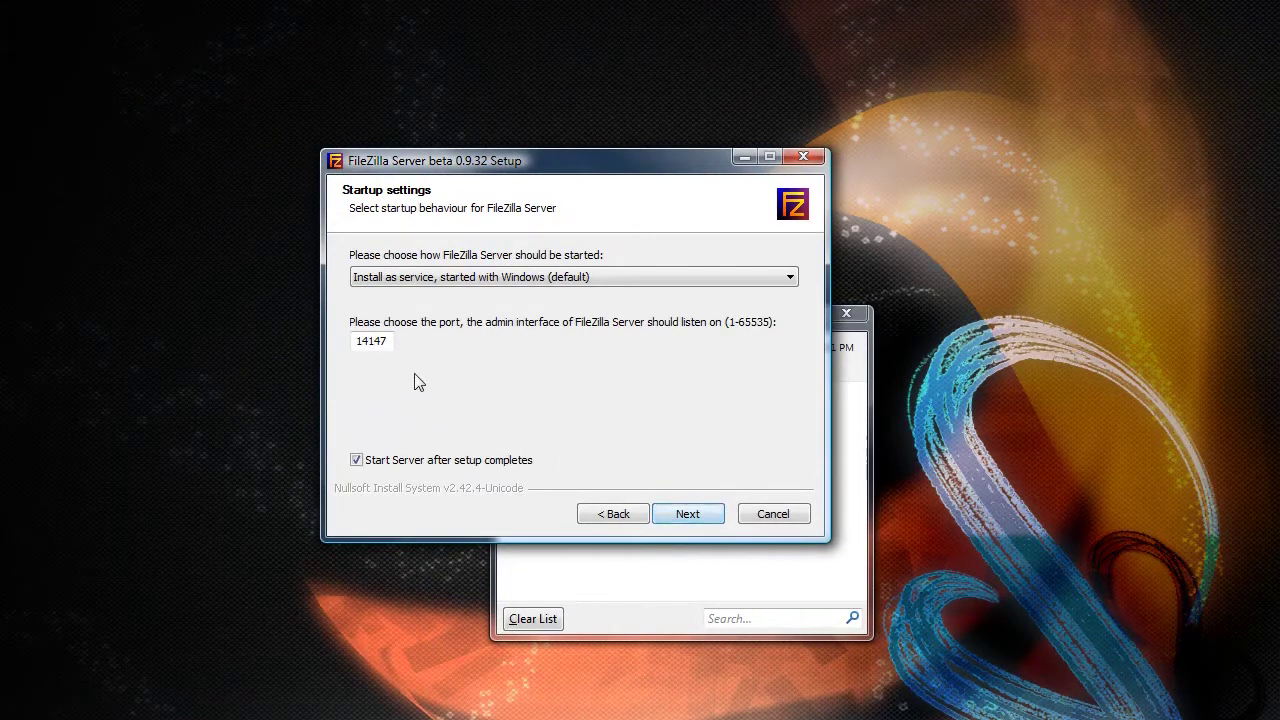
# - Keep the service starting with Windows, set the interface to start manually, and complete installation
pyautogui.click(439, 277)
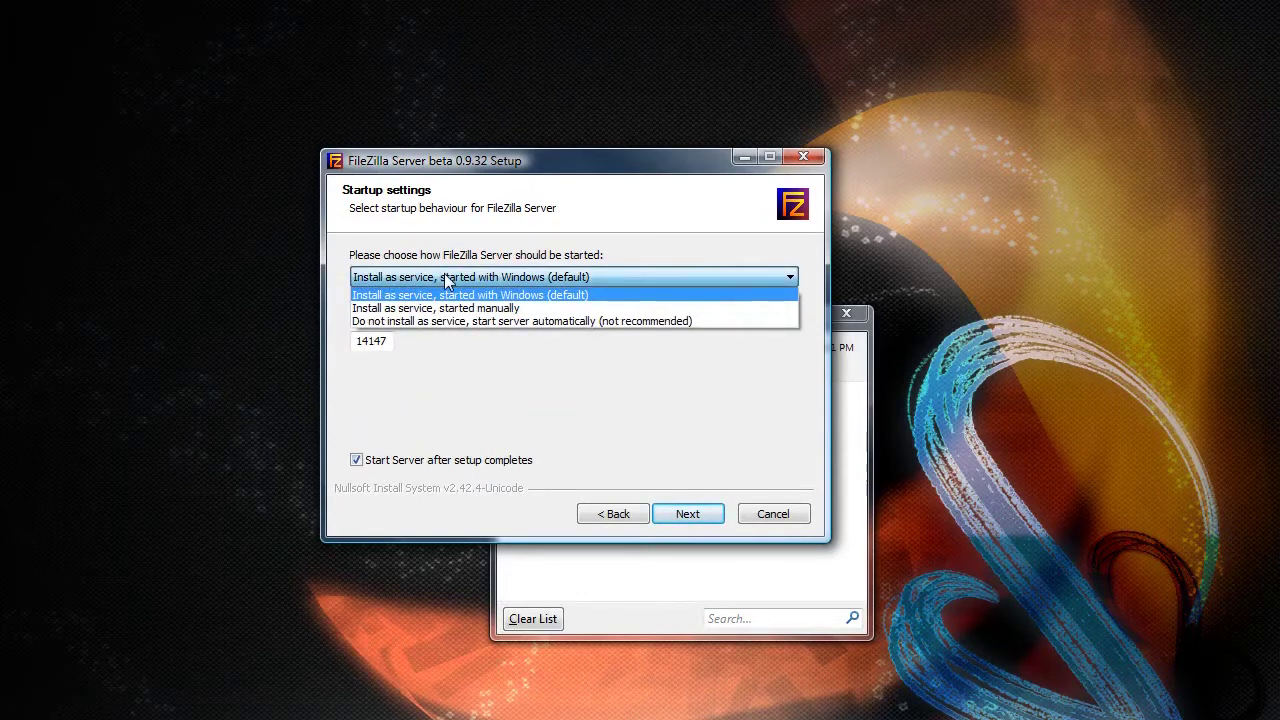
pyautogui.click(450, 275)
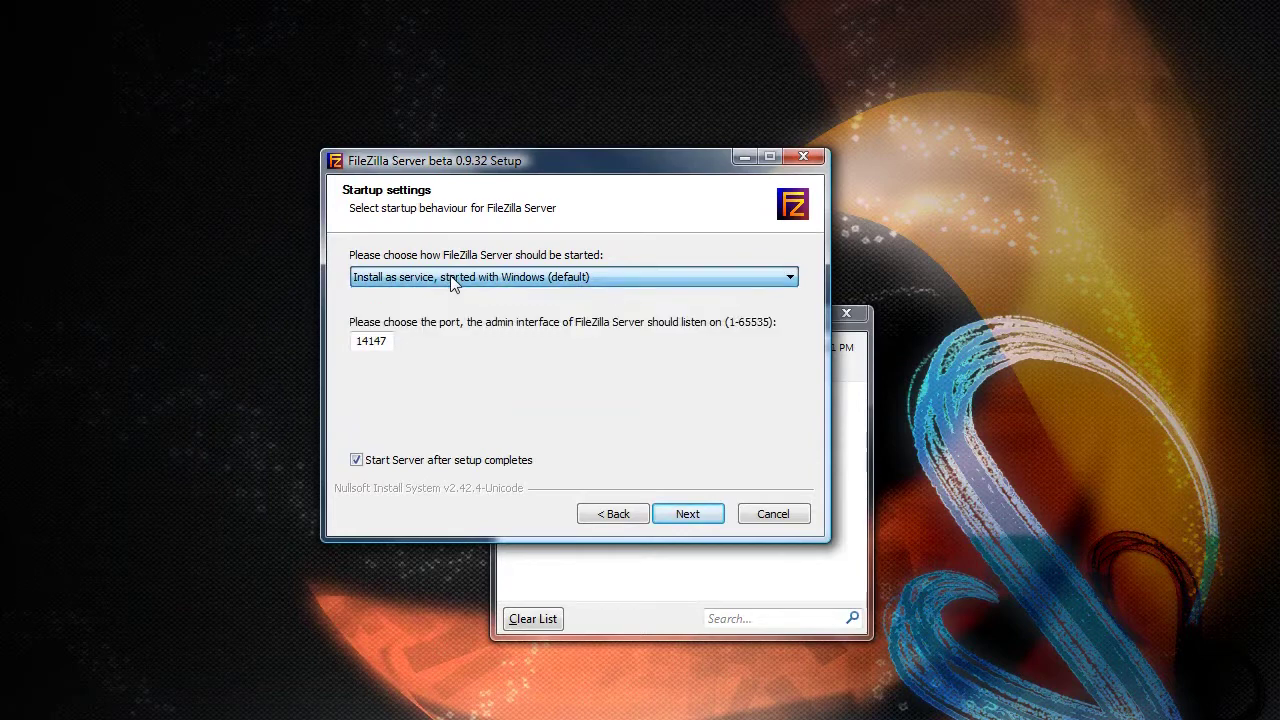
pyautogui.click(690, 516)
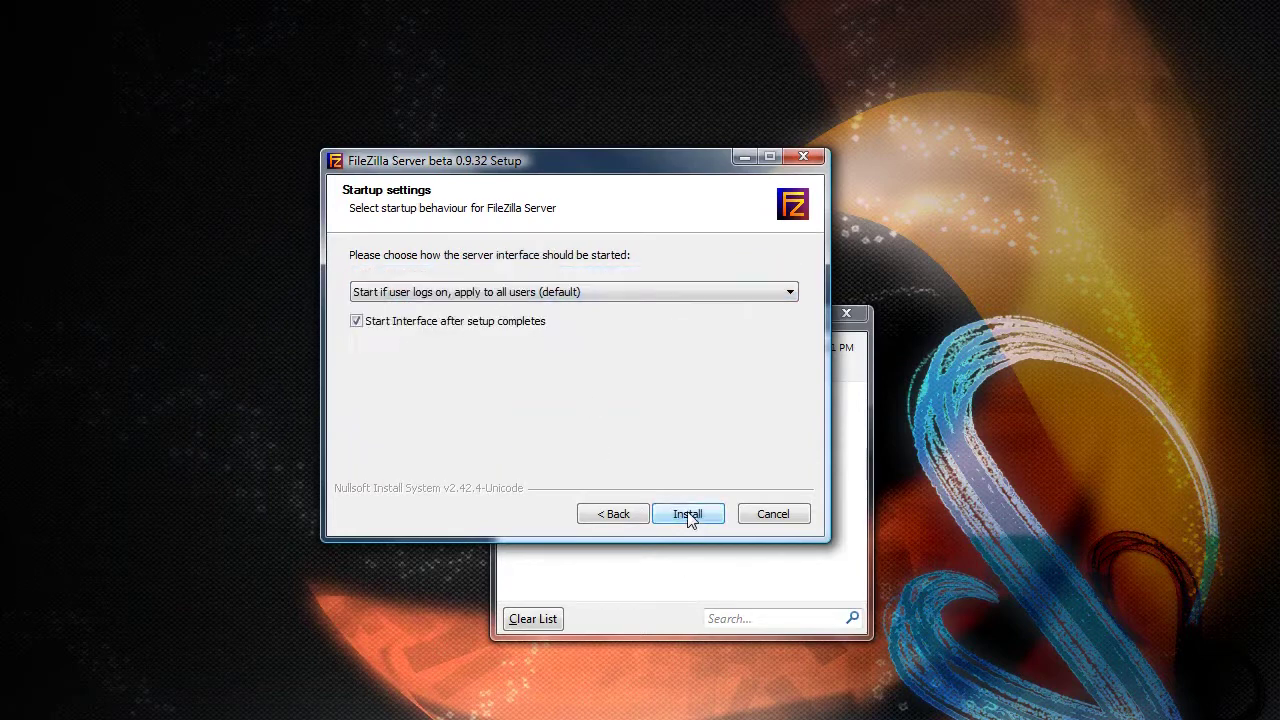
pyautogui.click(571, 298)
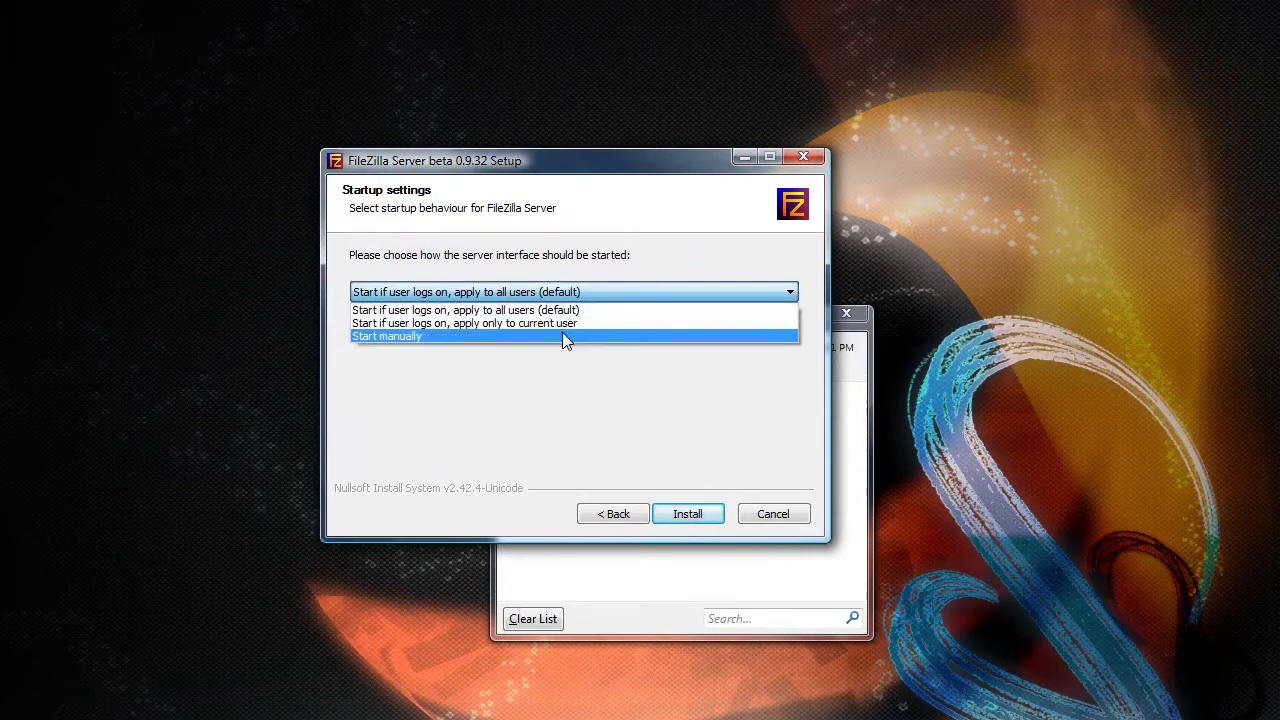
pyautogui.click(563, 336)
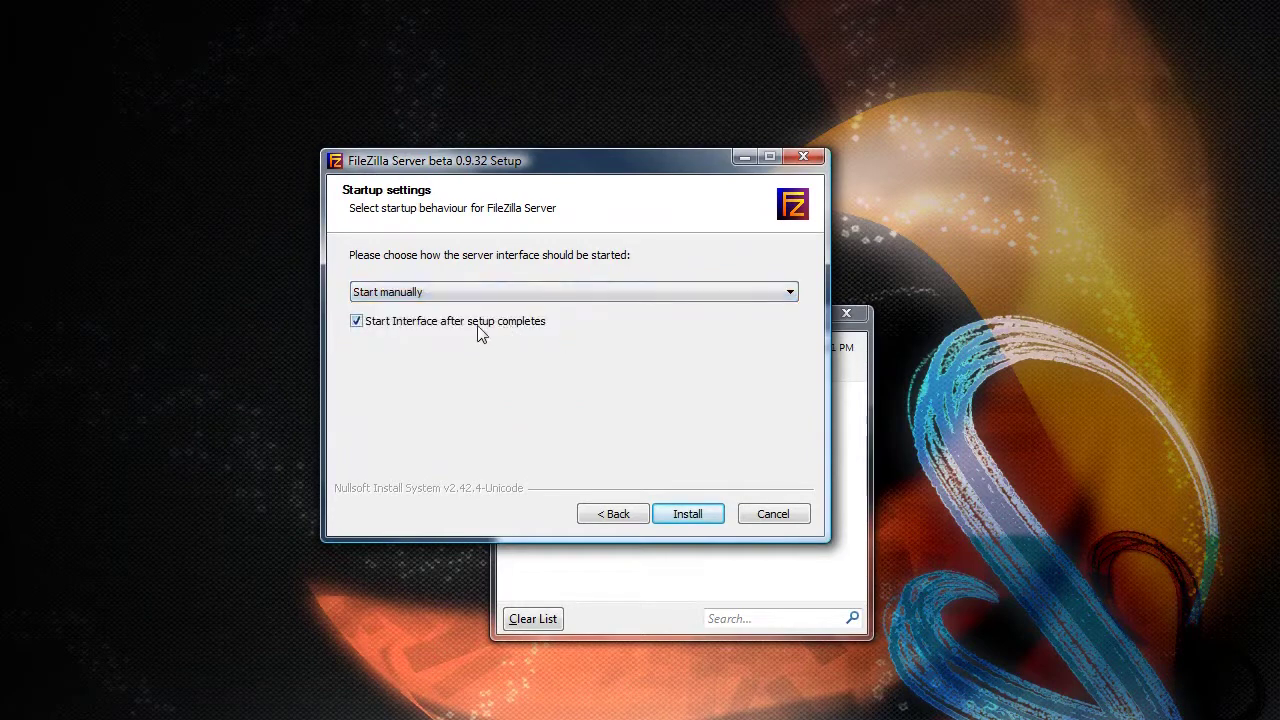
pyautogui.click(684, 518)
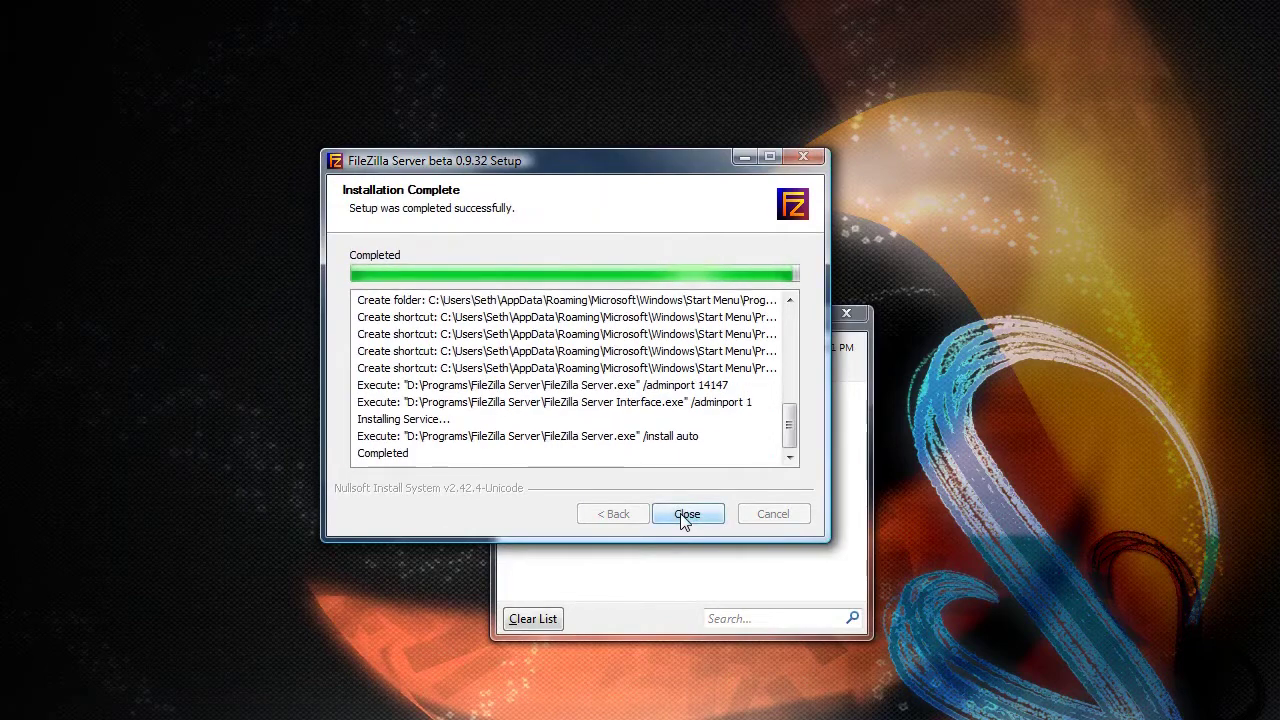
pyautogui.click(687, 515)
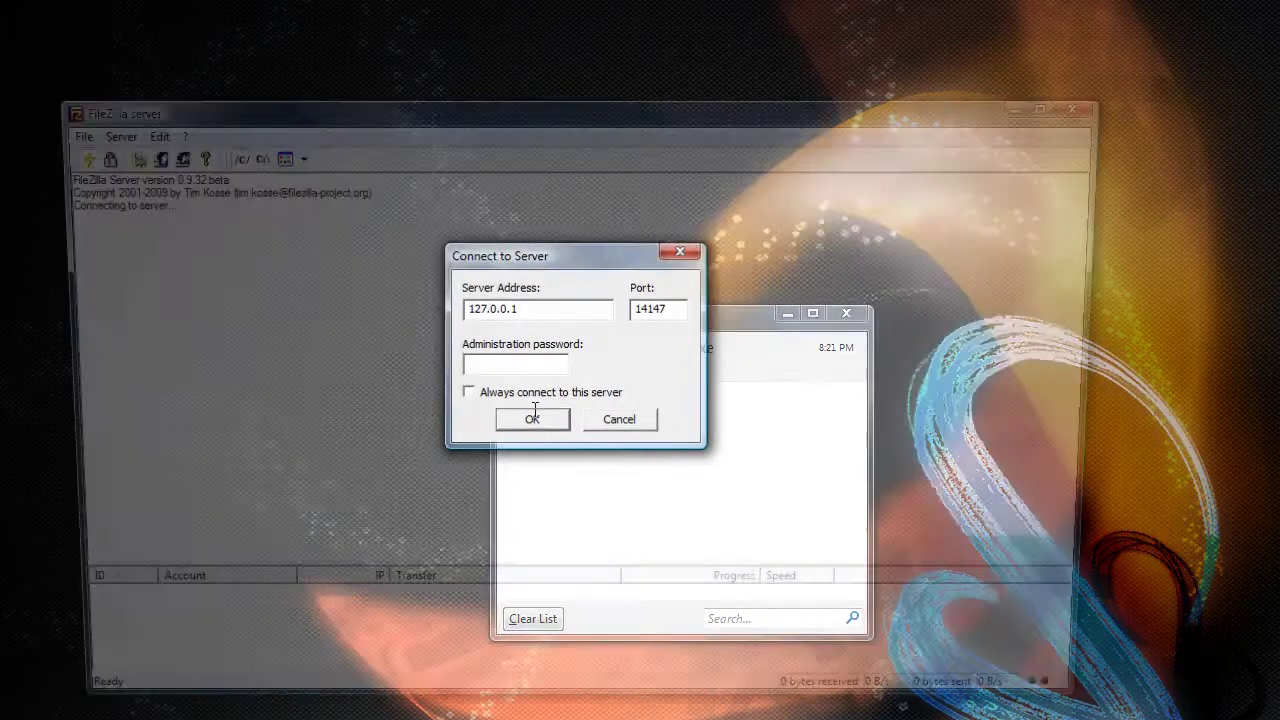
# - Connect to the admin interface at 127.0.0.1:14147, then clear and close Firefox's Downloads list
pyautogui.click(533, 418)
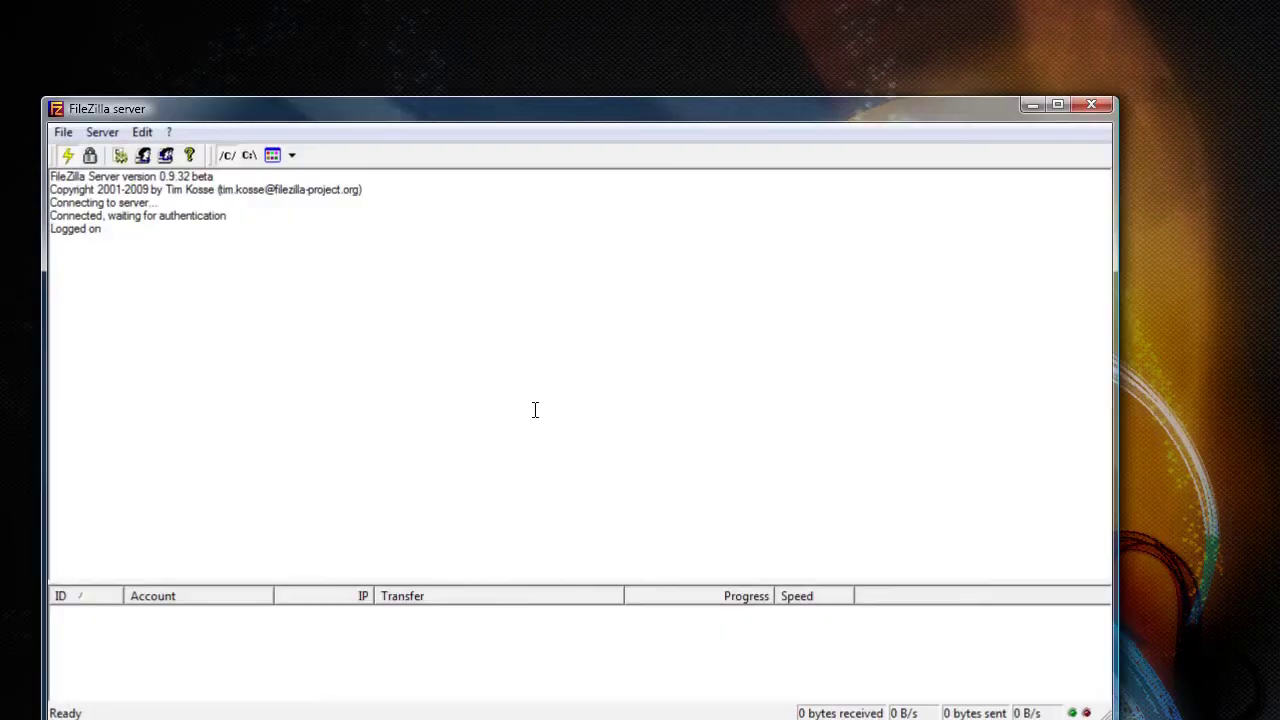
pyautogui.moveTo(577, 117); pyautogui.dragTo(596, 88)
pyautogui.hotkey('alt', 'Tab')
pyautogui.click(526, 621)
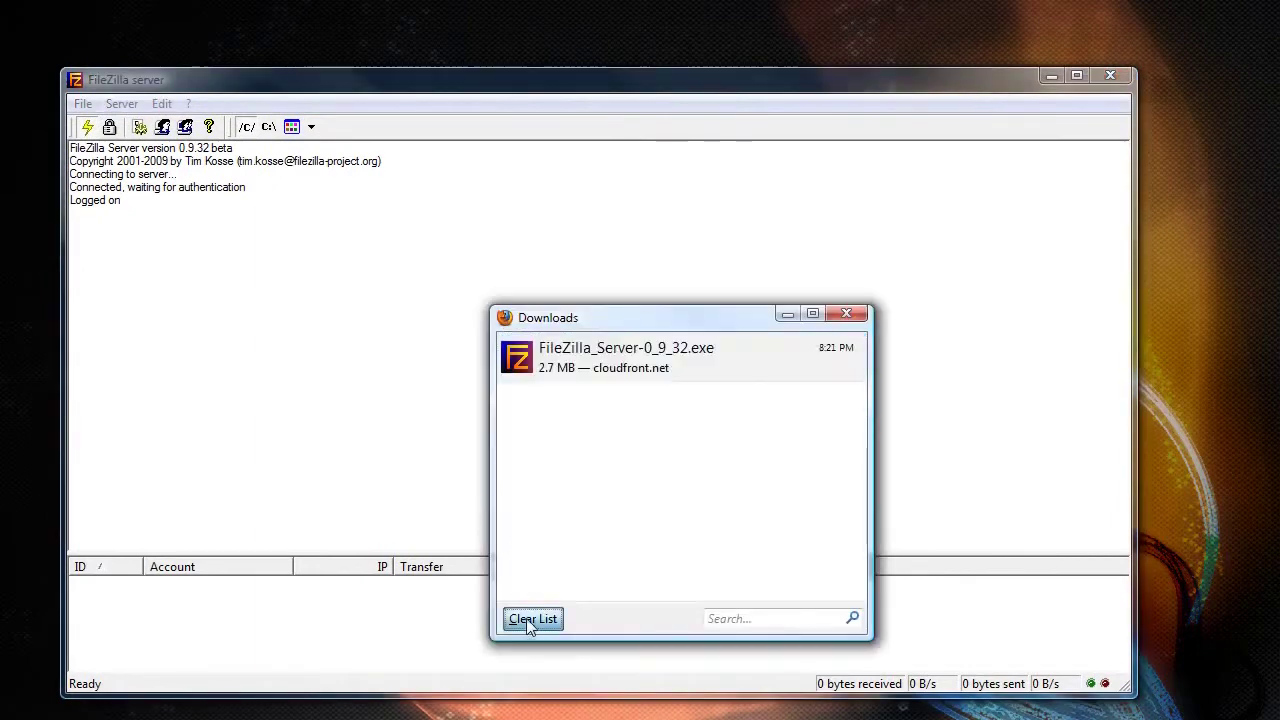
pyautogui.click(845, 314)
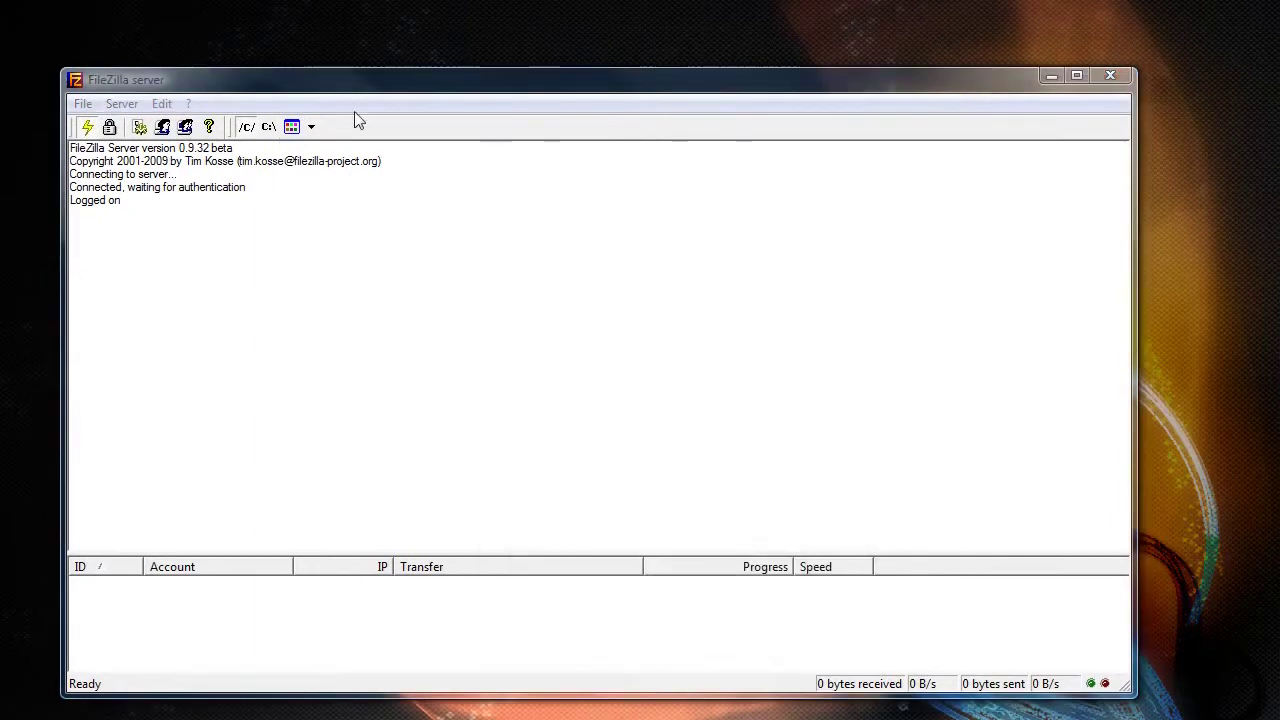
pyautogui.click(162, 104)
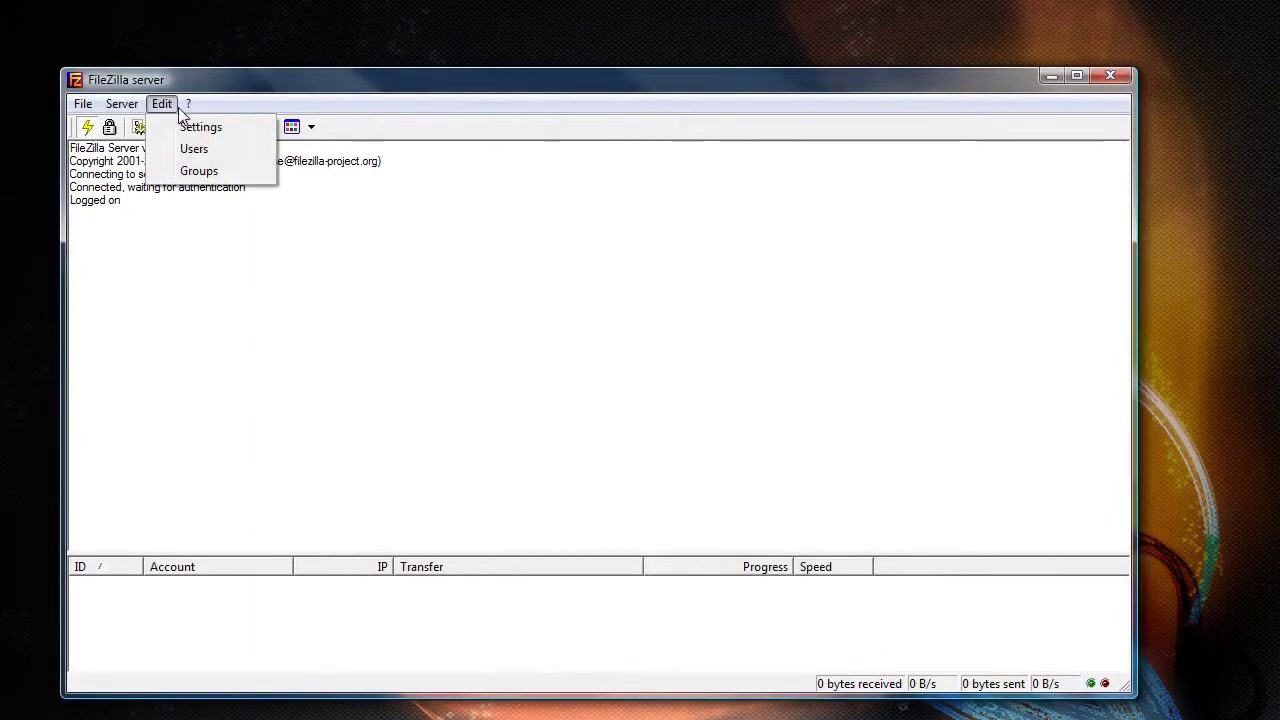
# - In Admin Interface settings, enable Change admin password, enter the new password, and save the options
pyautogui.click(193, 133)
pyautogui.click(376, 336)
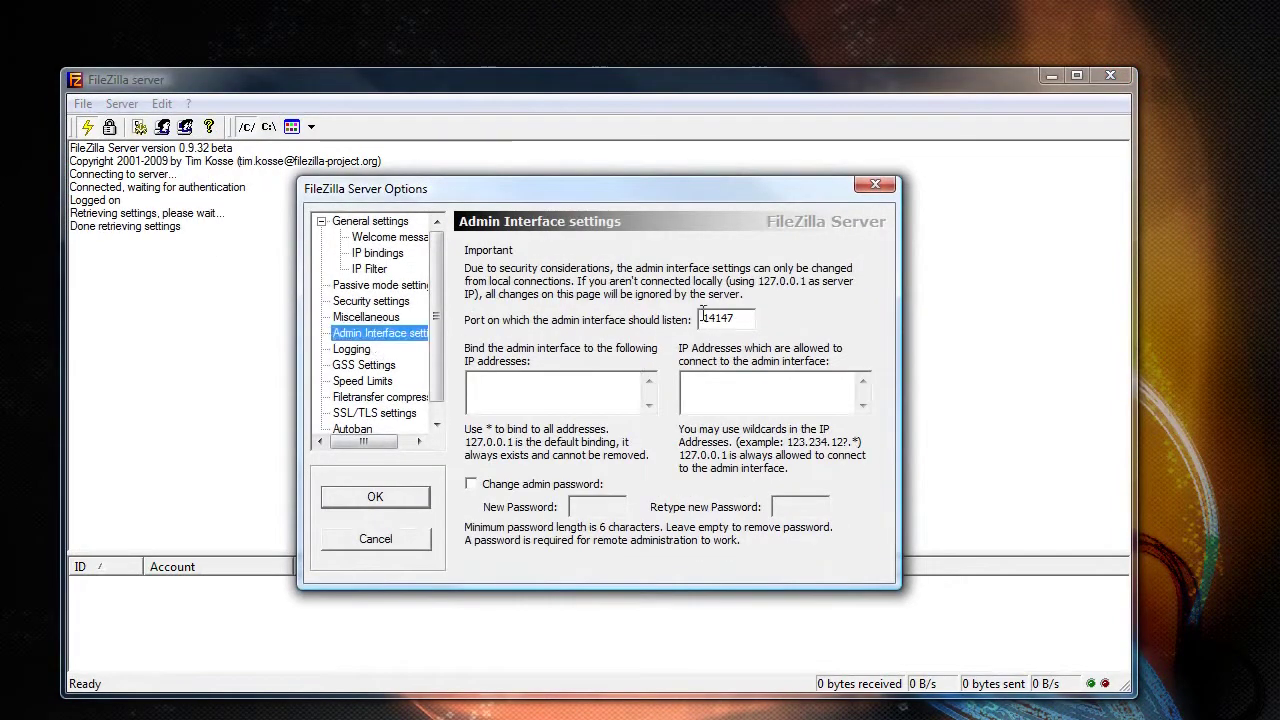
pyautogui.click(538, 485)
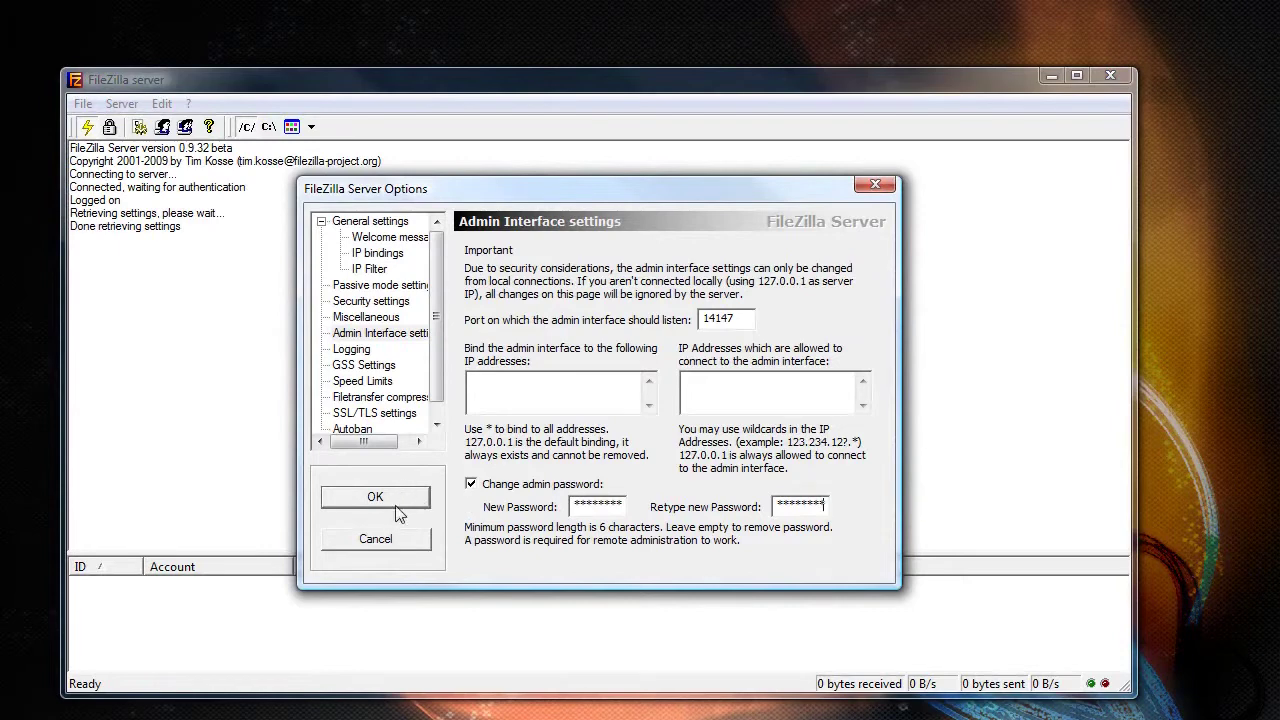
pyautogui.click(415, 238)
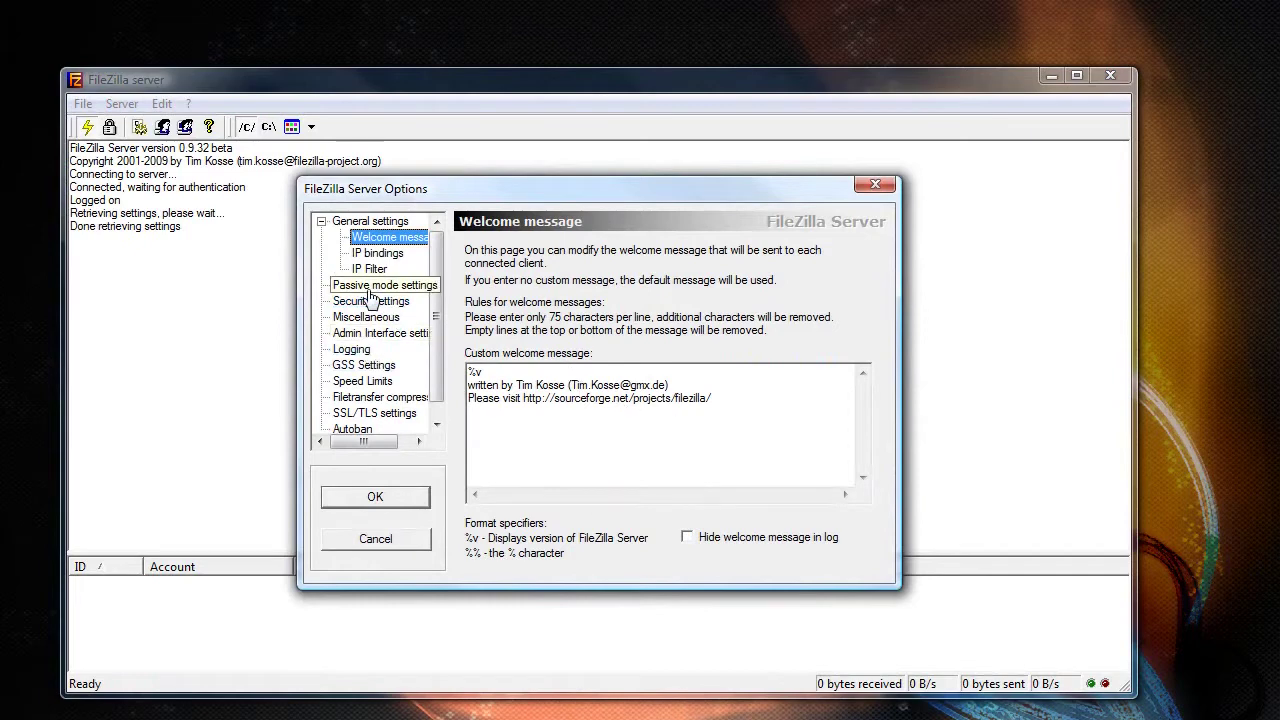
pyautogui.scroll(-1, 390, 410)
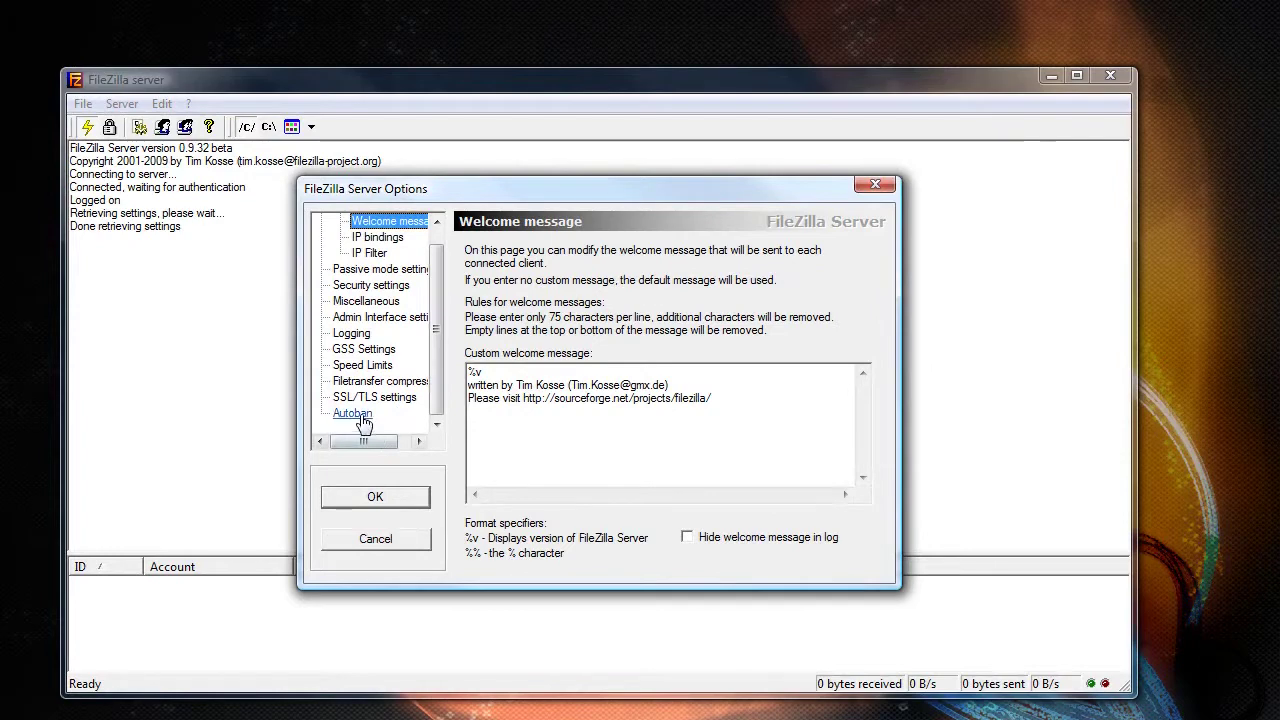
pyautogui.click(365, 498)
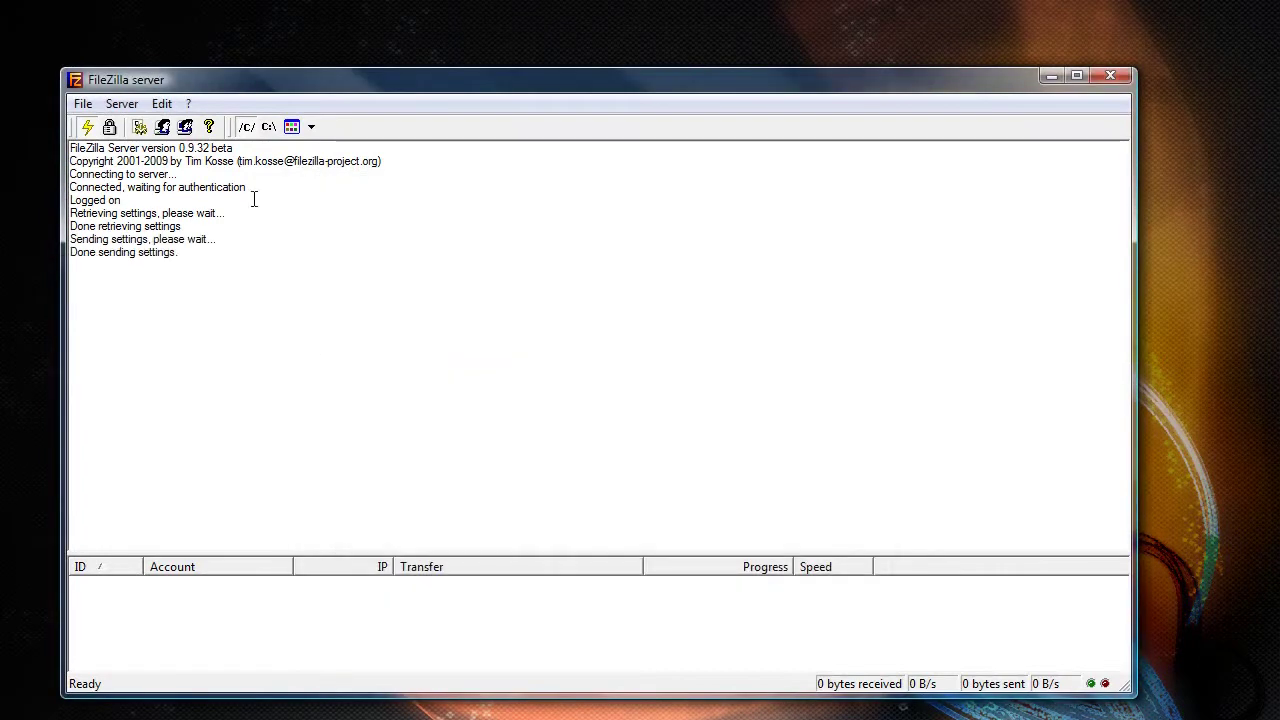
pyautogui.click(161, 104)
# - Create a new user group named ftp_private
pyautogui.click(190, 171)
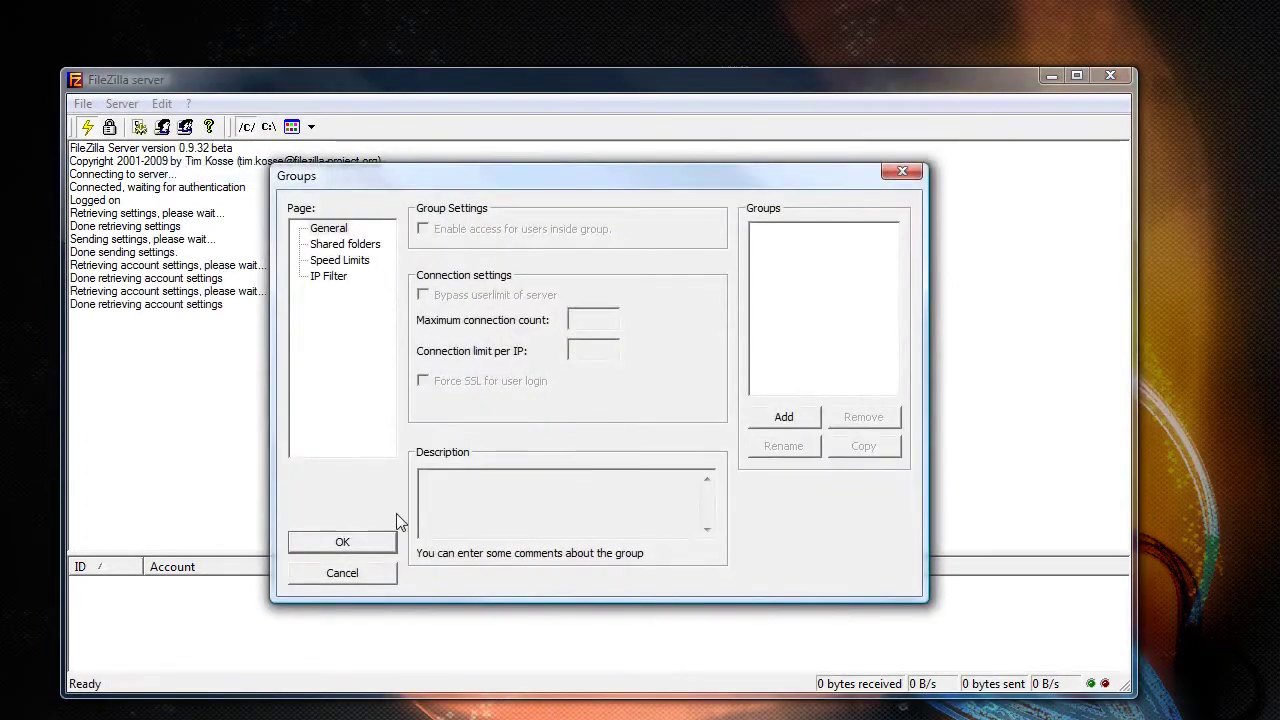
pyautogui.click(792, 420)
pyautogui.write('f')
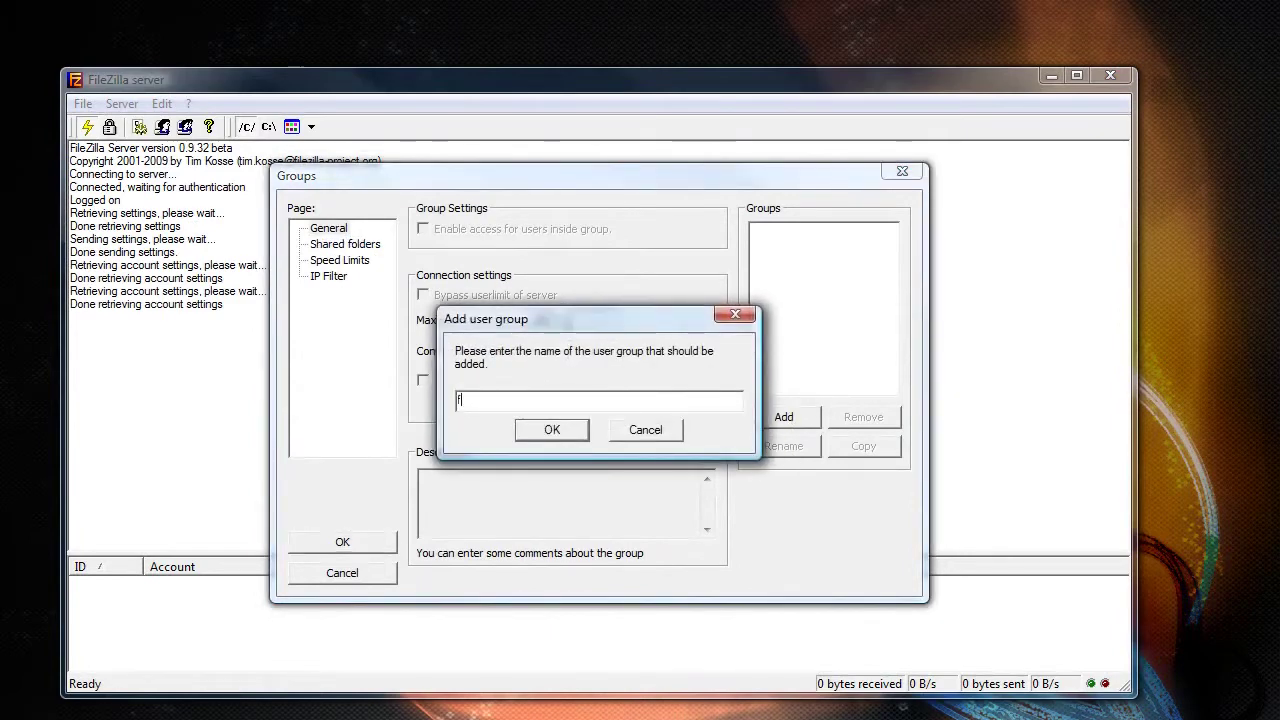
pyautogui.write('tp_private')
pyautogui.press('Return')
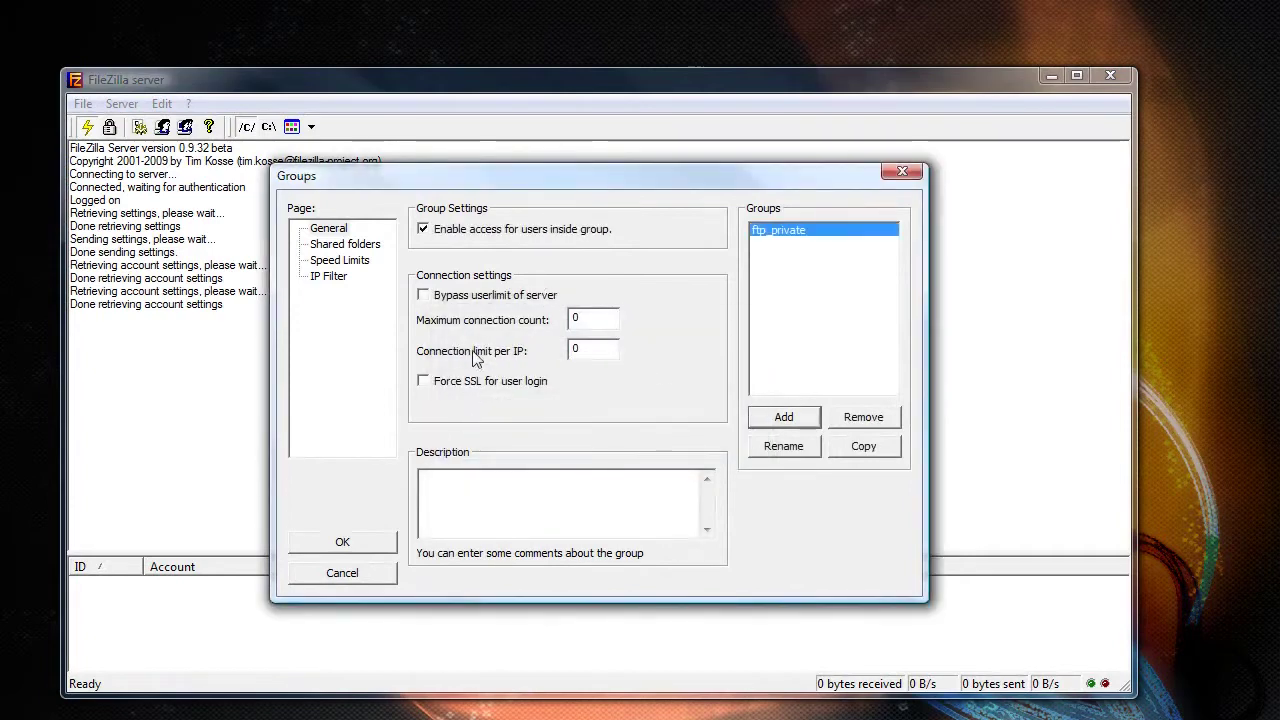
# - Add the user's Movies folder as the ftp_private group's shared folder
pyautogui.click(332, 250)
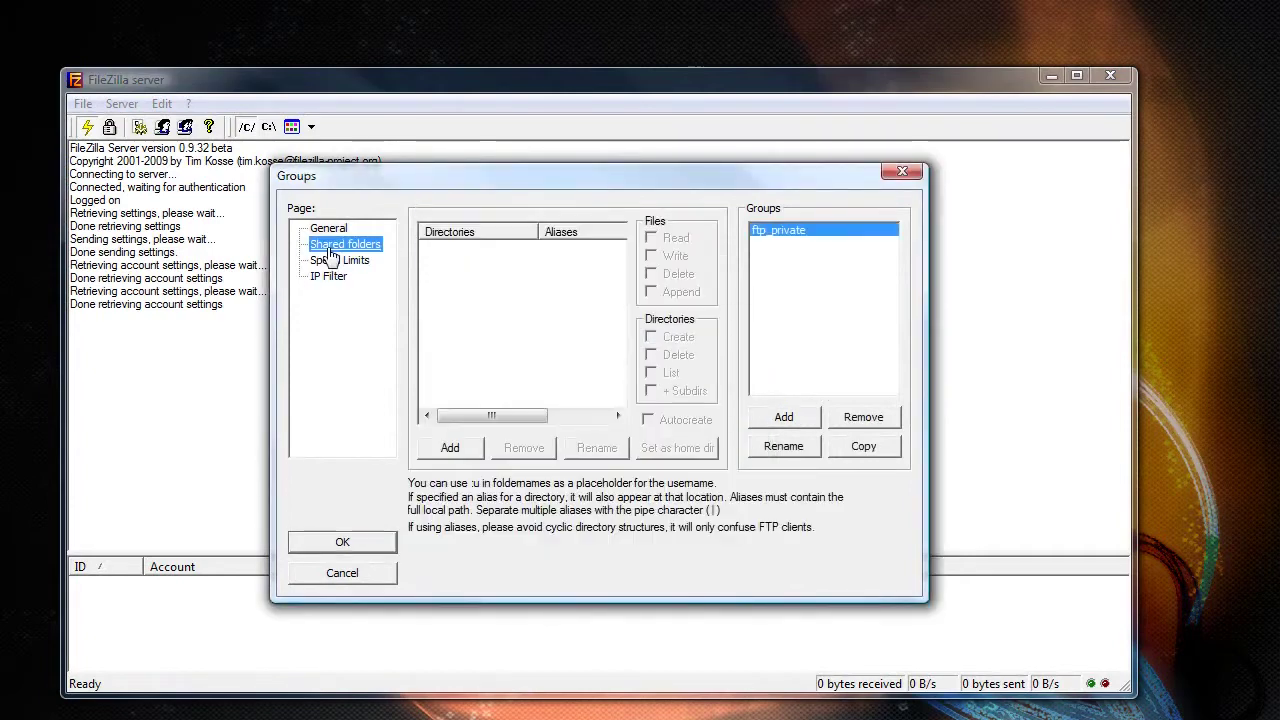
pyautogui.click(452, 452)
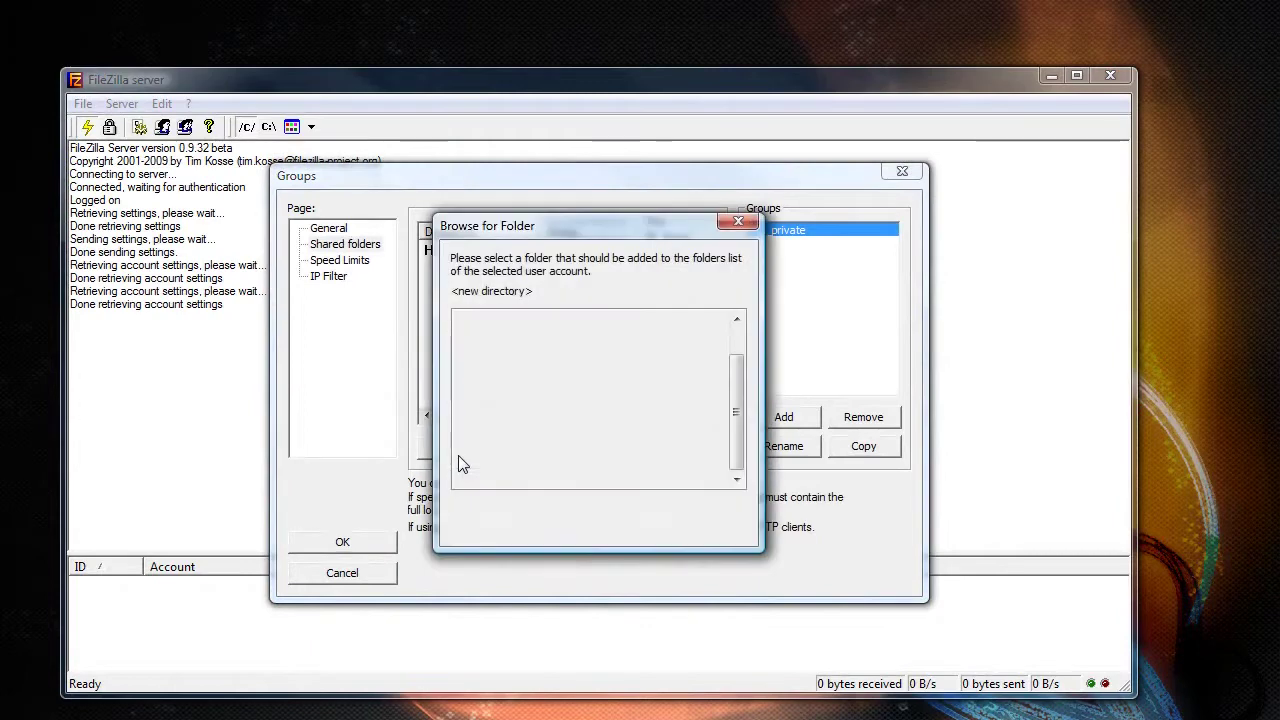
pyautogui.click(464, 320)
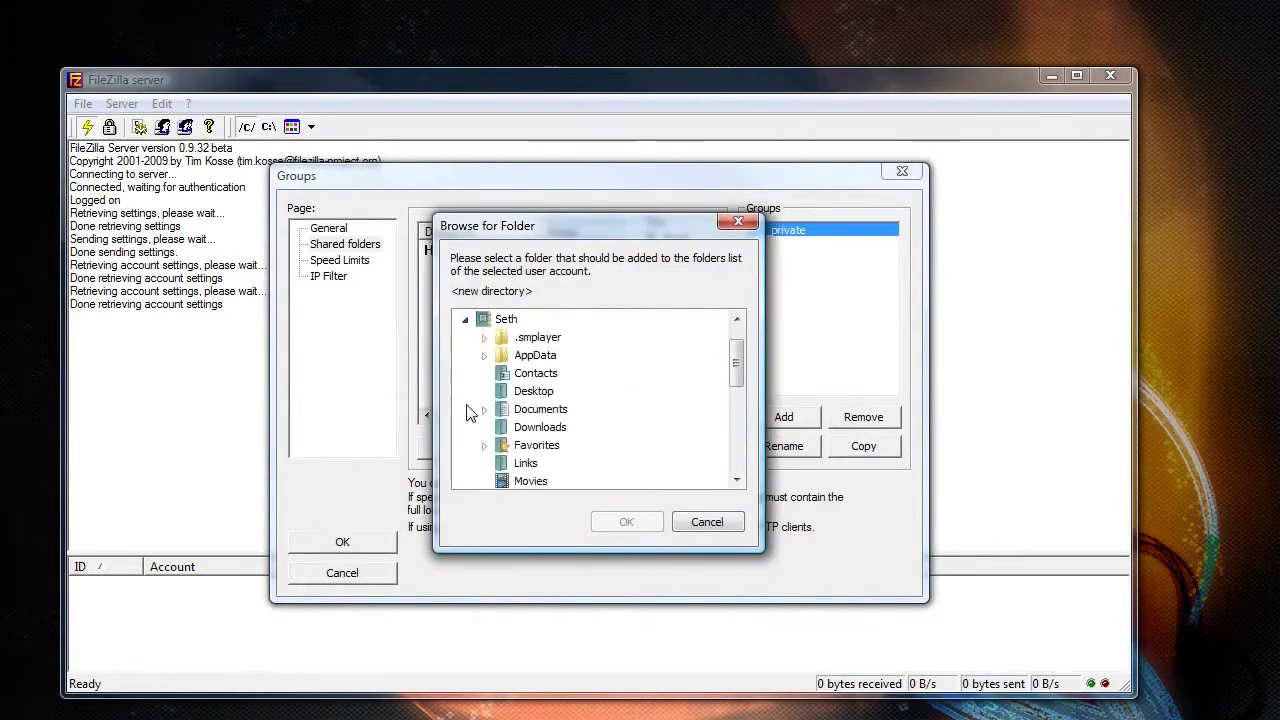
pyautogui.scroll(-1, 462, 388)
pyautogui.click(530, 427)
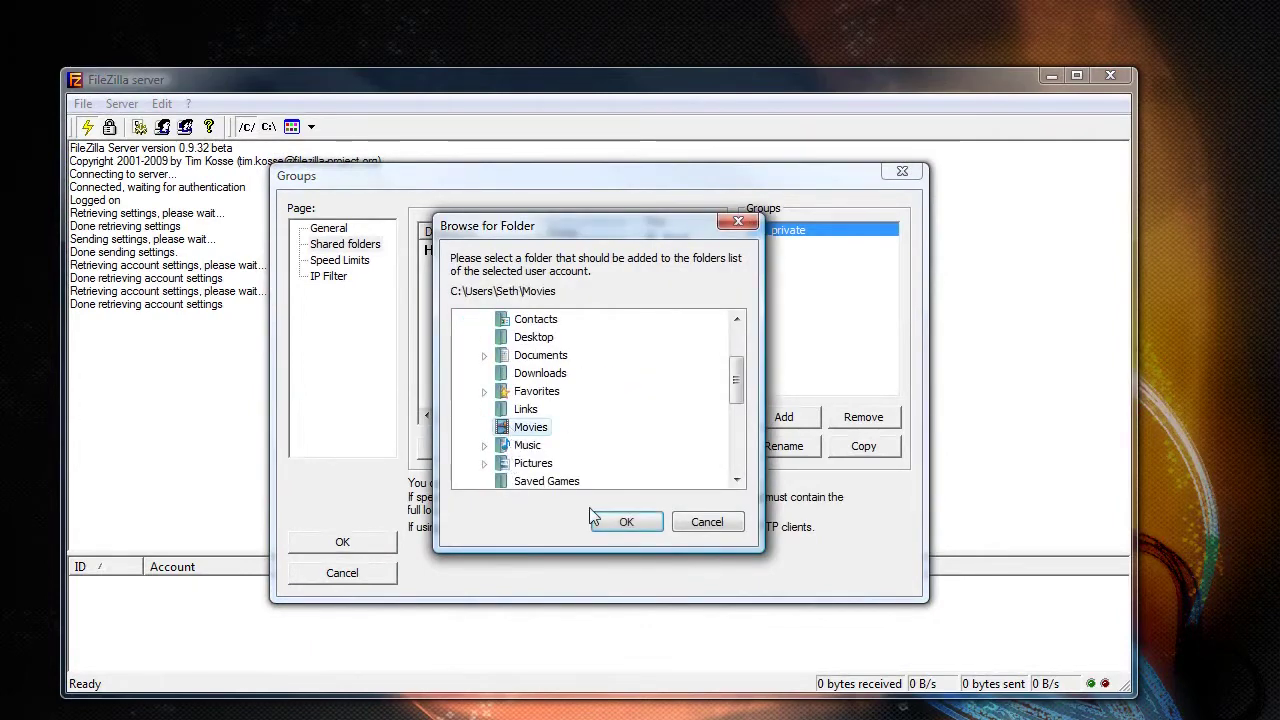
pyautogui.click(619, 521)
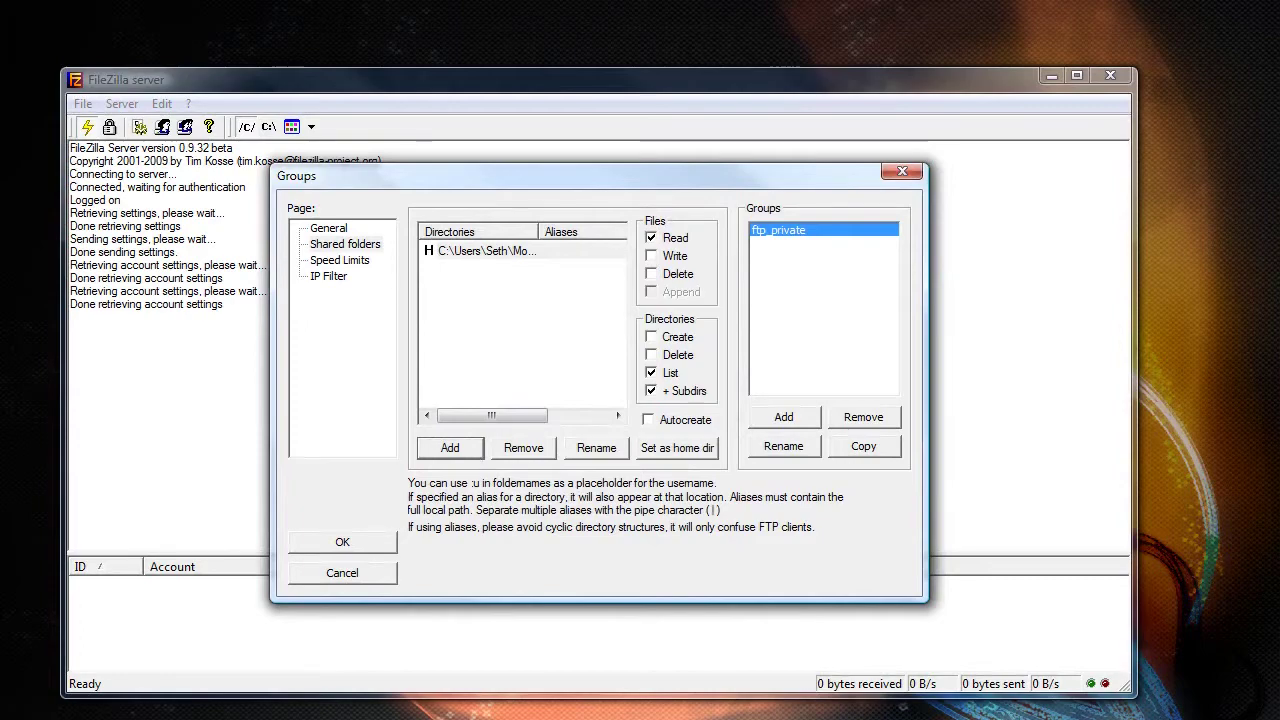
pyautogui.press('super')
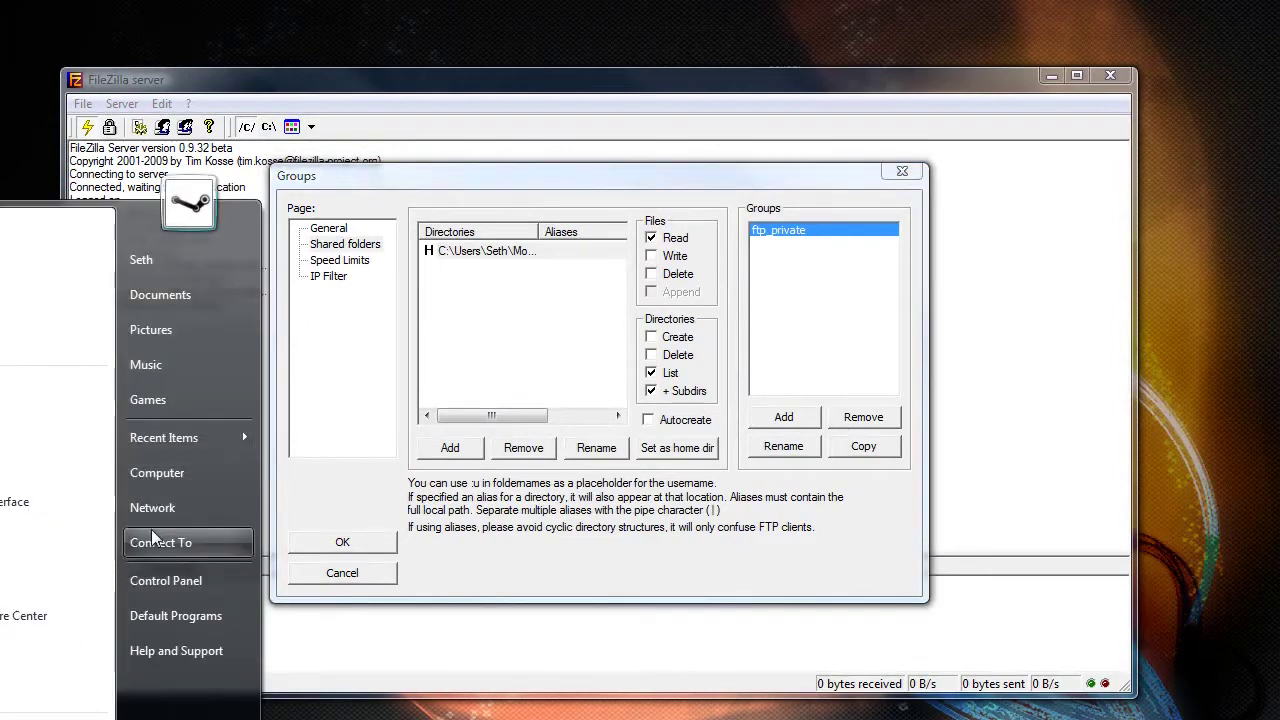
pyautogui.click(175, 478)
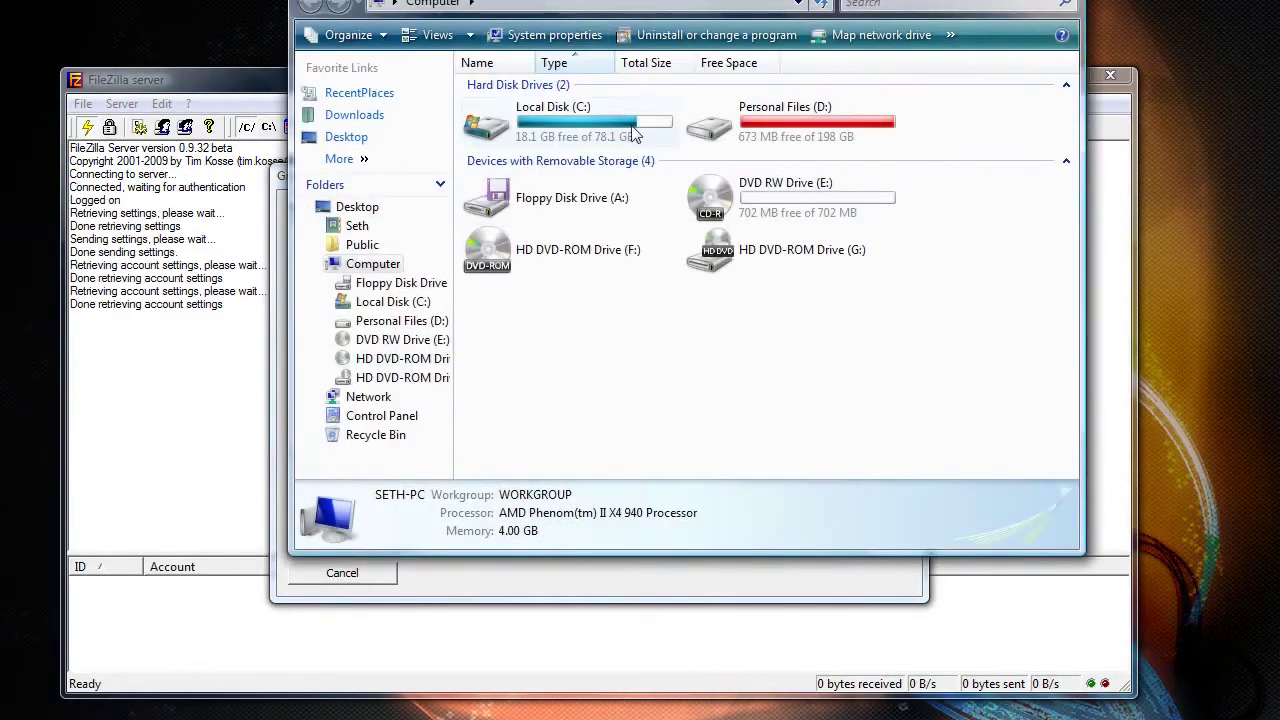
pyautogui.doubleClick(624, 134)
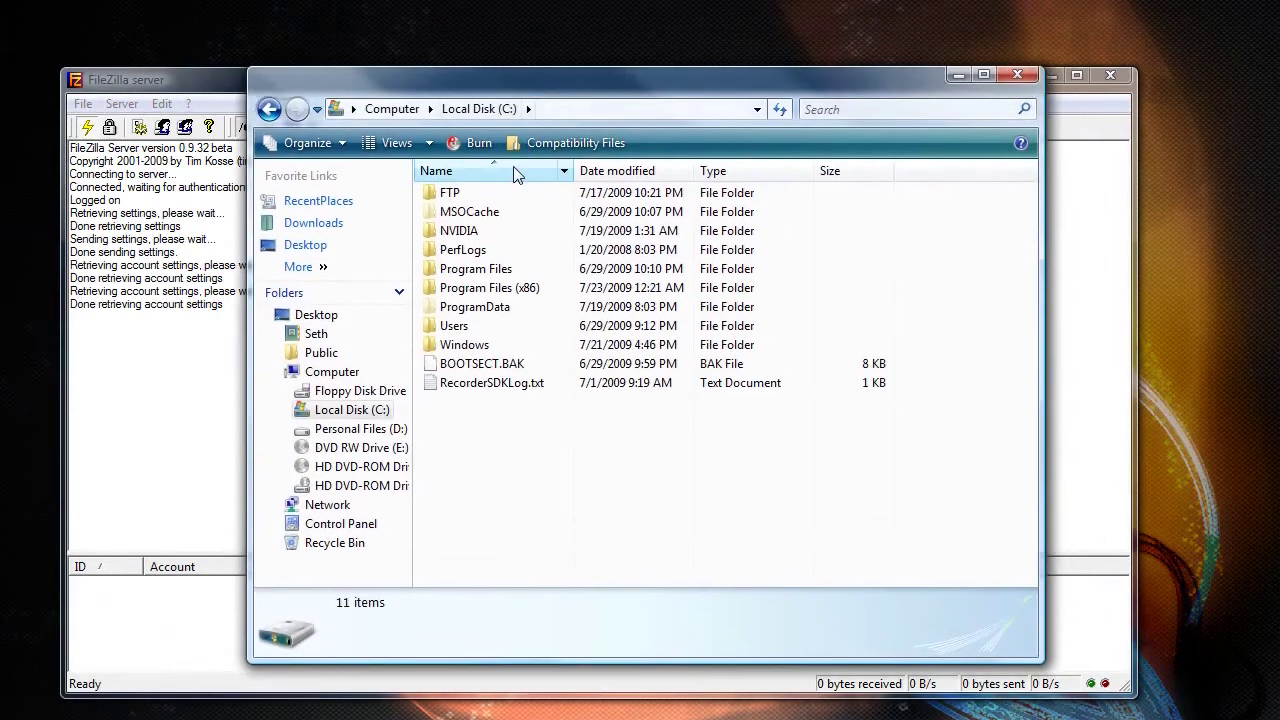
pyautogui.doubleClick(497, 193)
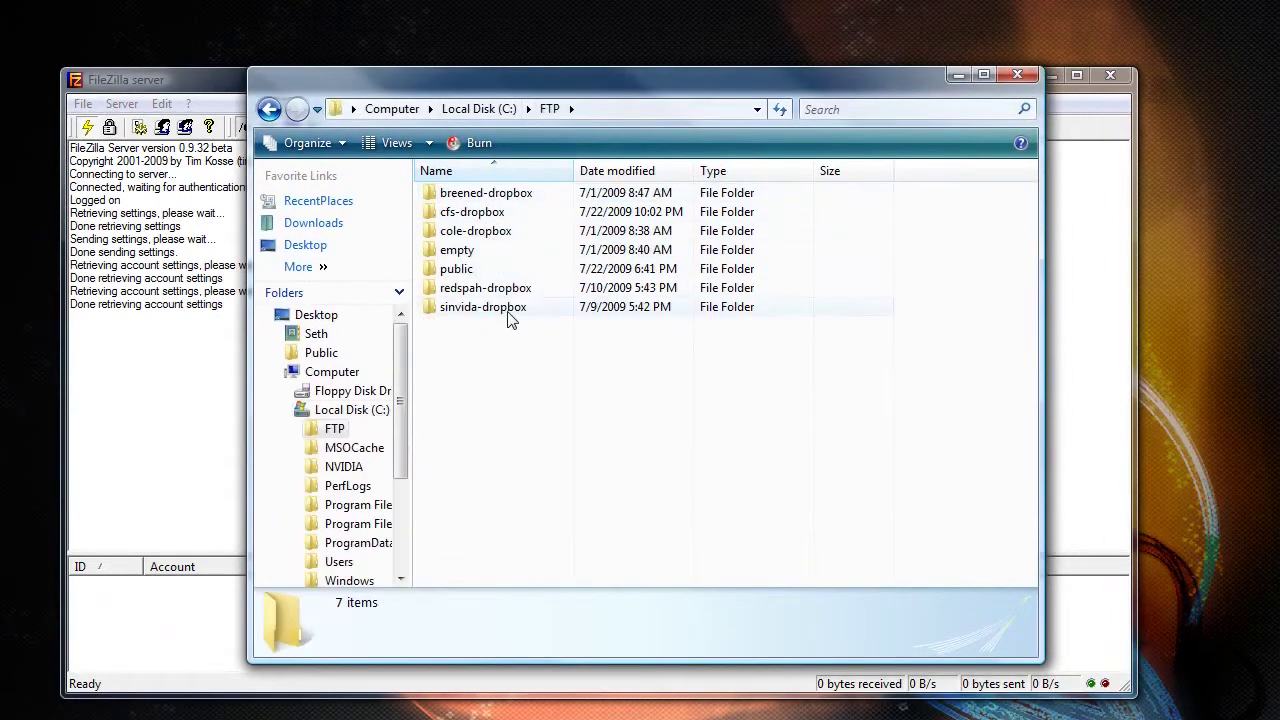
pyautogui.doubleClick(497, 256)
pyautogui.moveTo(513, 250); pyautogui.dragTo(565, 255)
pyautogui.hotkey('alt', 'Left')
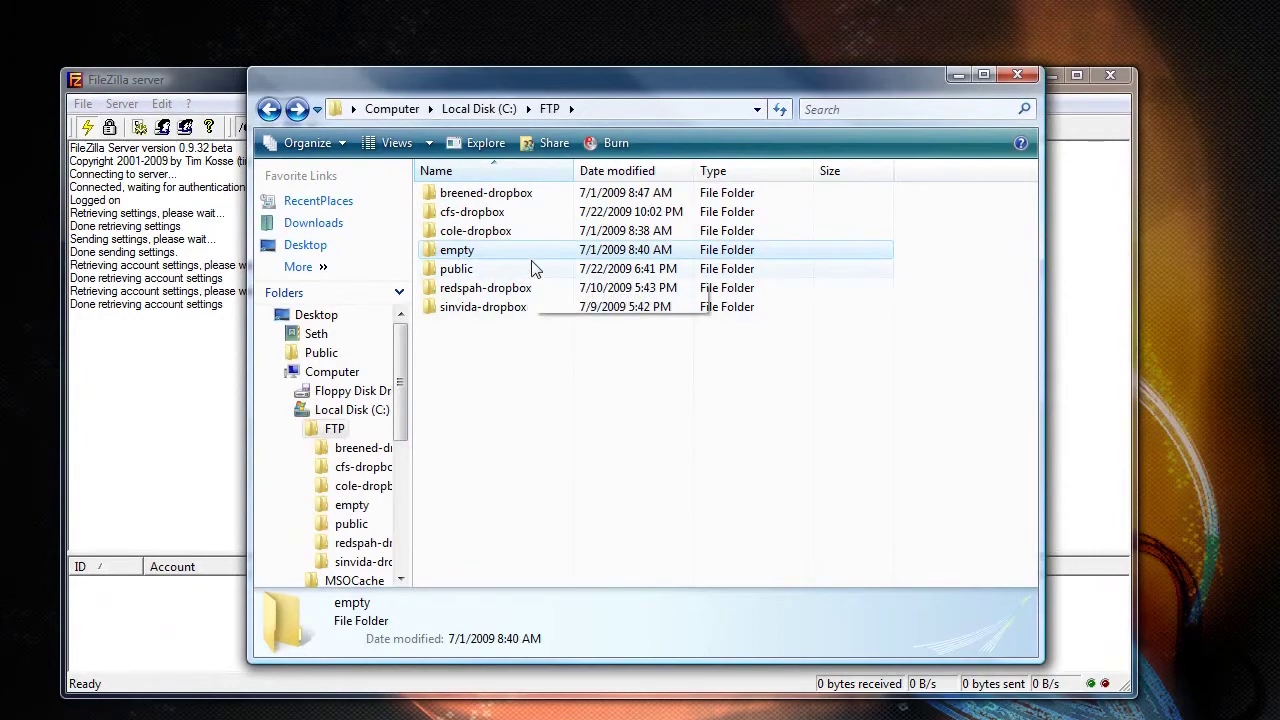
pyautogui.click(1005, 78)
# - Share C:\FTP\empty with ftp_private and make it the group's home directory
pyautogui.click(450, 450)
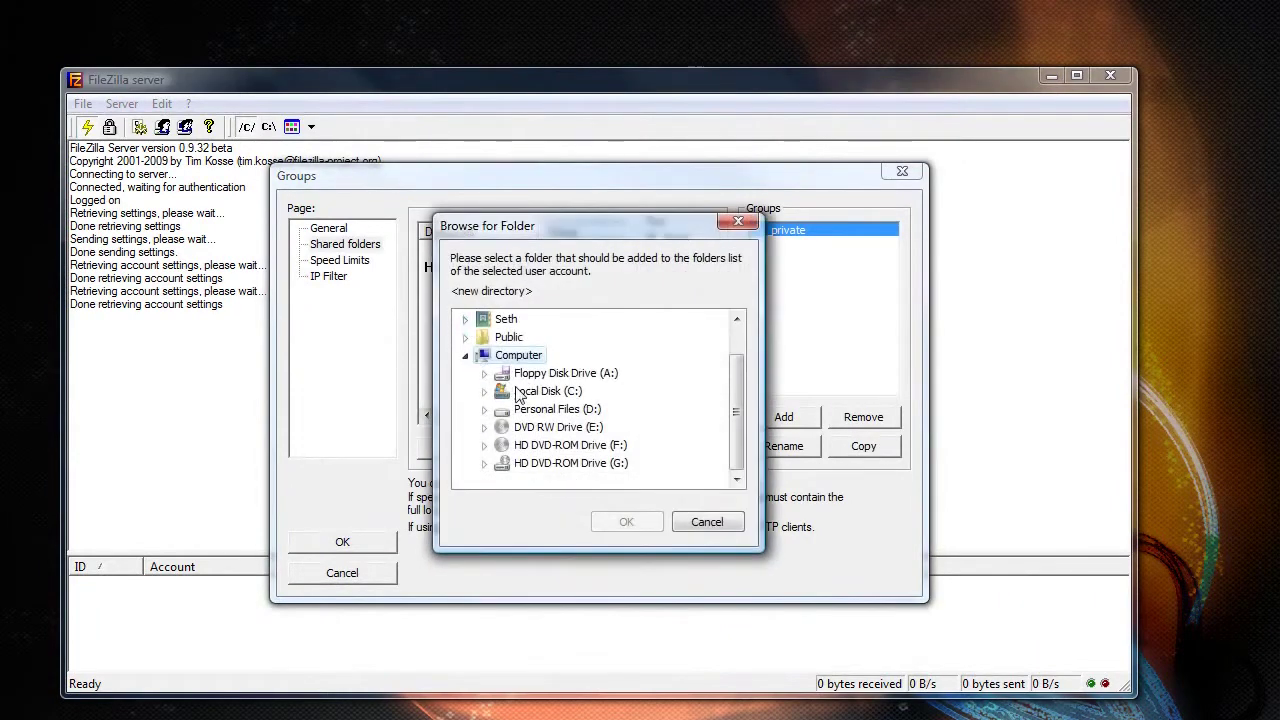
pyautogui.click(486, 391)
pyautogui.click(503, 339)
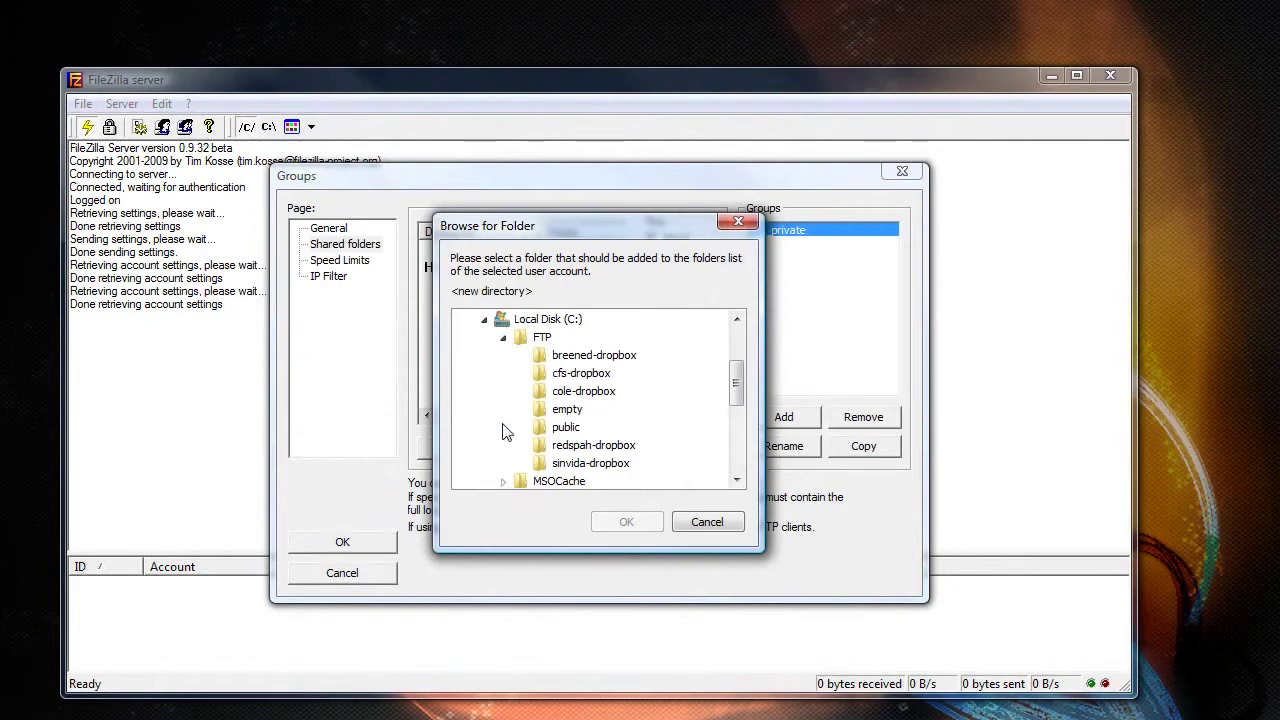
pyautogui.click(562, 411)
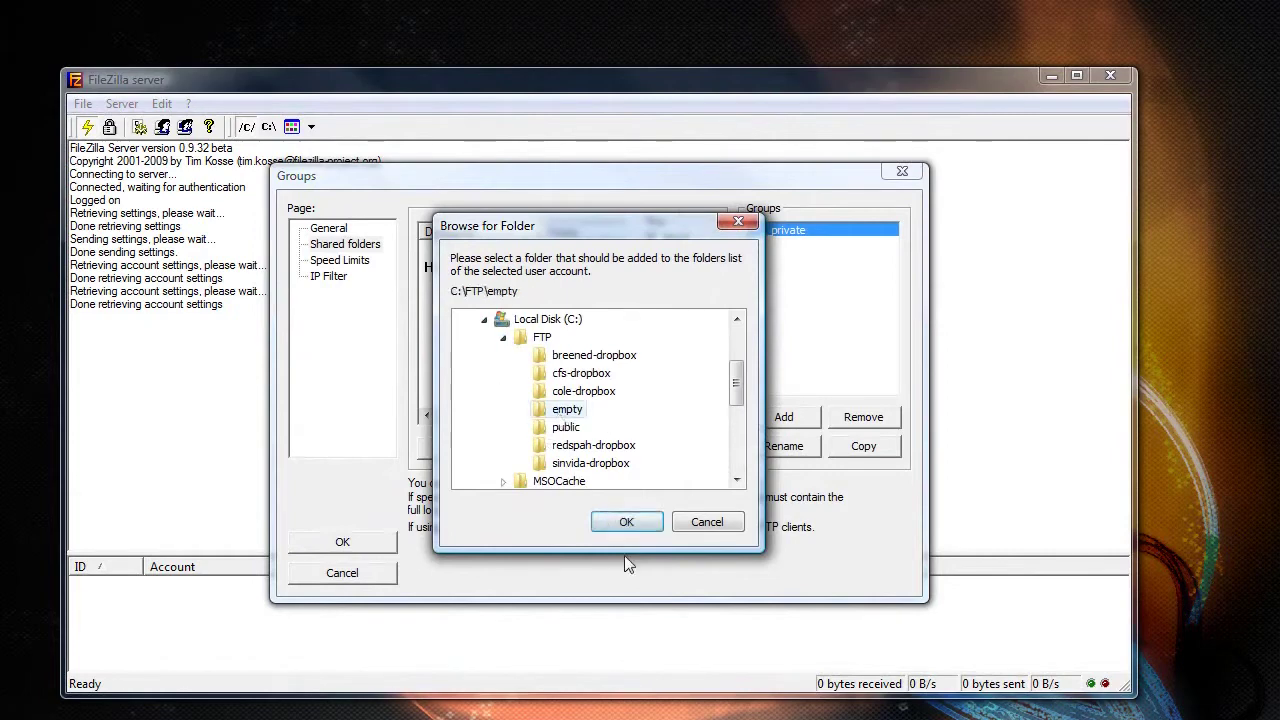
pyautogui.click(623, 515)
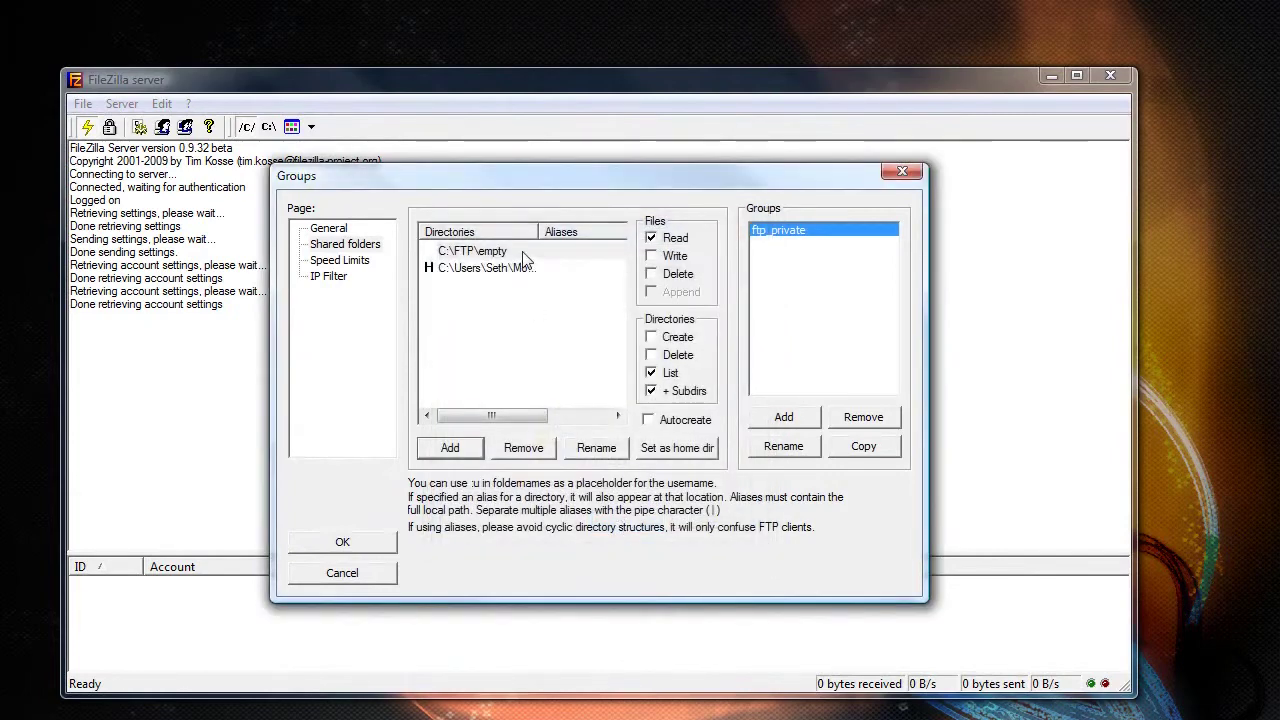
pyautogui.click(522, 257)
pyautogui.click(670, 448)
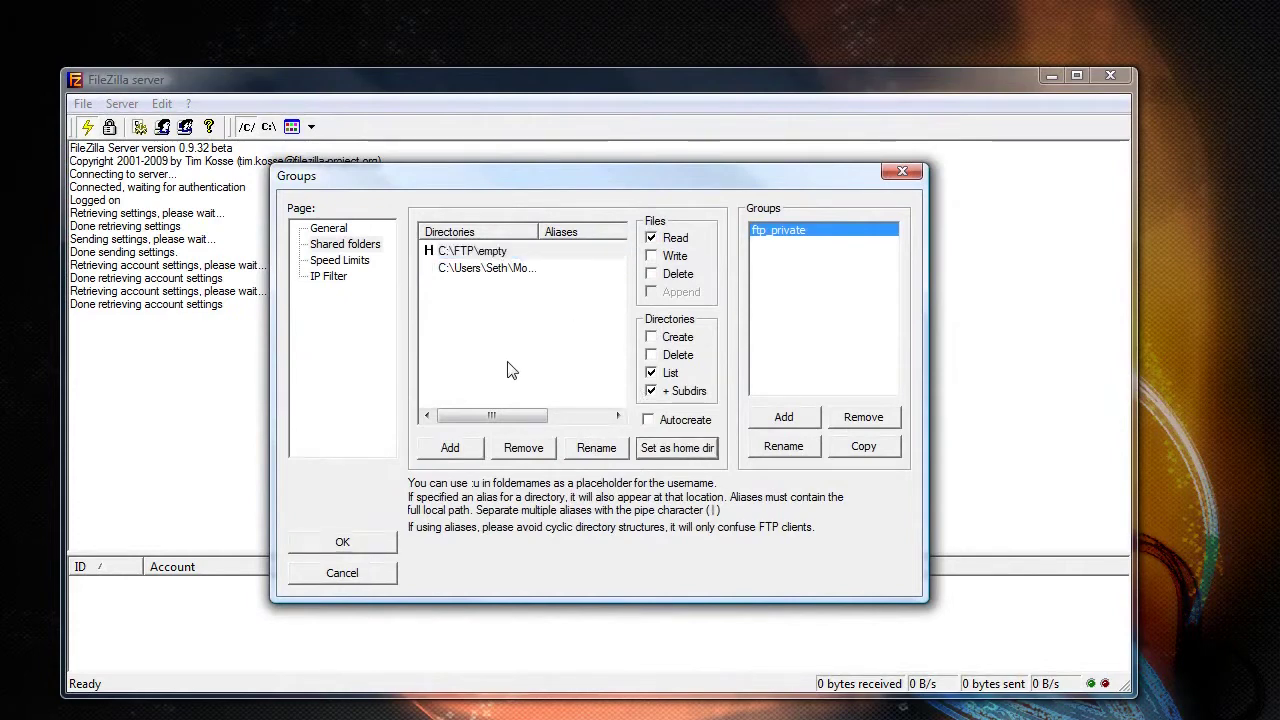
# - Save the group settings and add a new user account in the ftp_private group
pyautogui.click(343, 543)
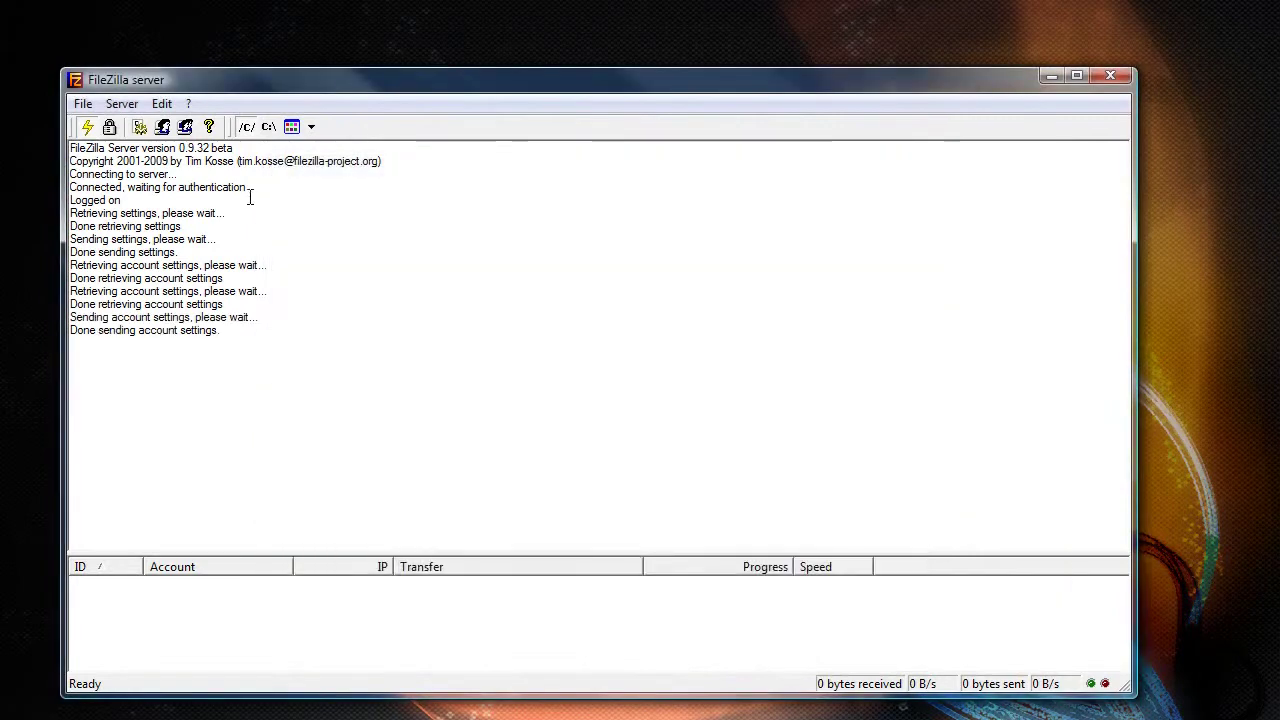
pyautogui.click(163, 108)
pyautogui.click(194, 148)
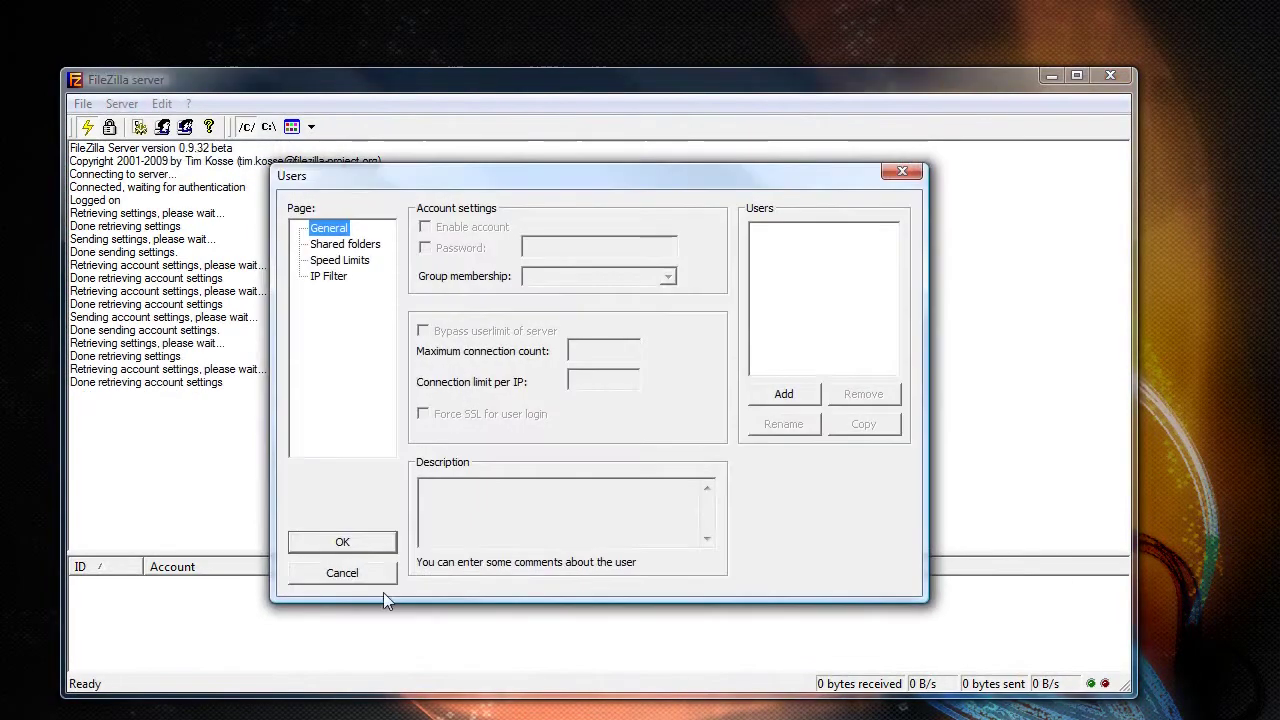
pyautogui.click(784, 395)
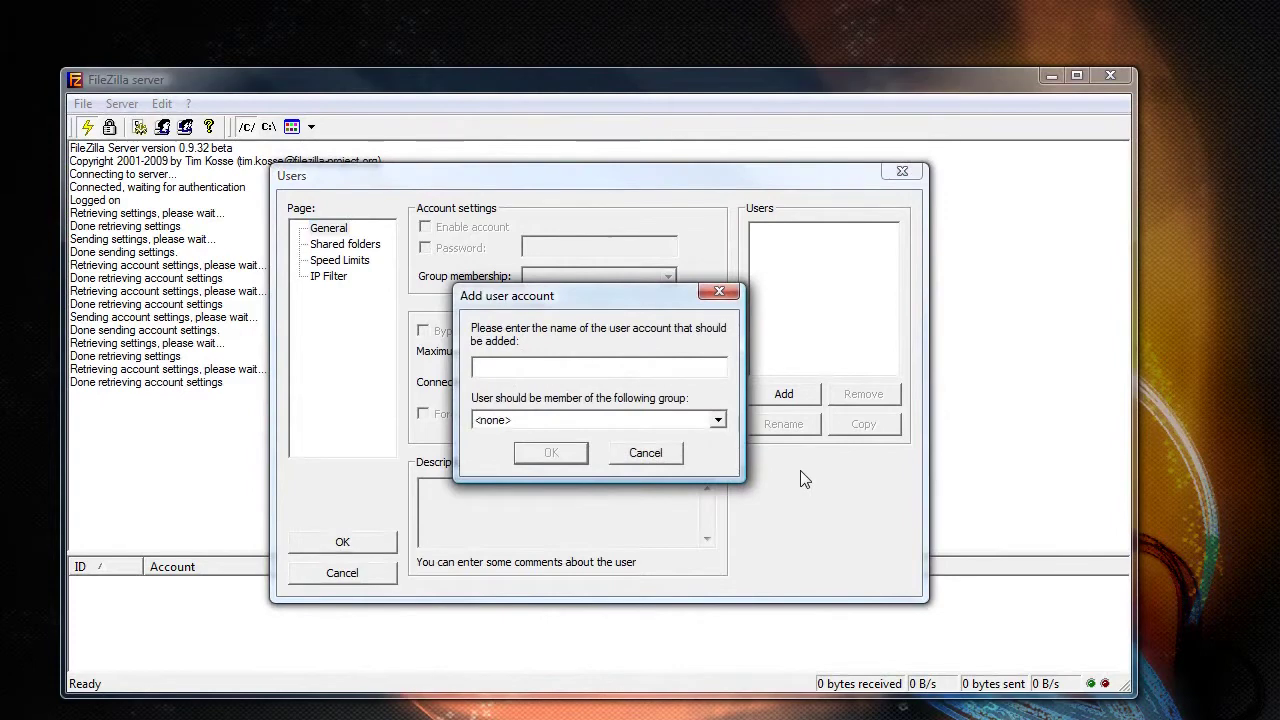
pyautogui.write('a')
pyautogui.write('whef')
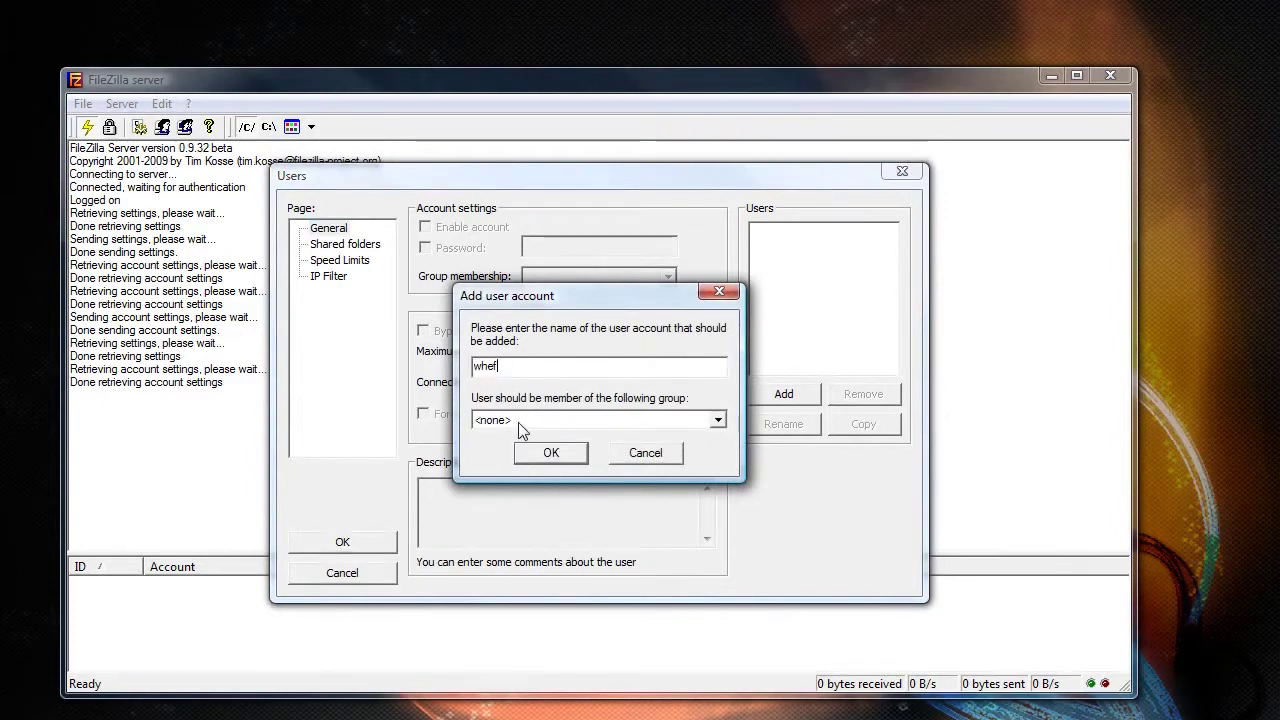
pyautogui.click(518, 424)
pyautogui.click(532, 450)
pyautogui.click(540, 456)
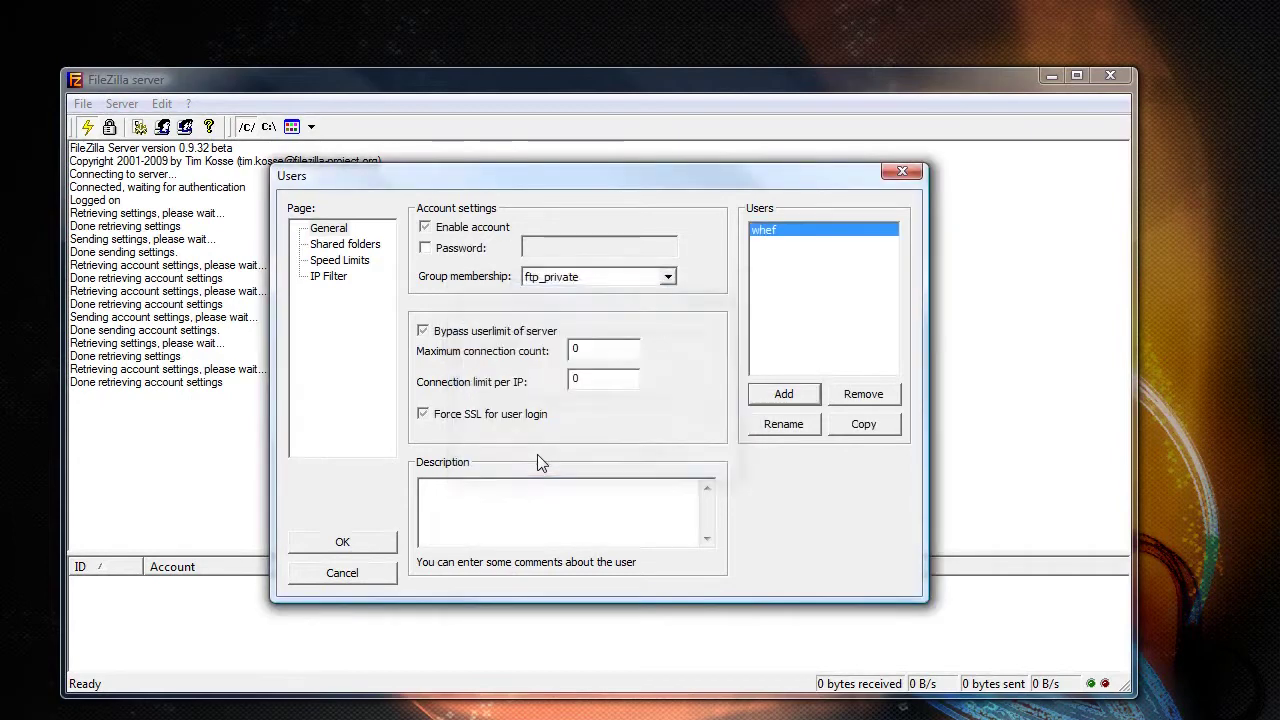
# - Enable and enter the new user's password, then review its shared folders, speed limits and IP filter pages
pyautogui.click(468, 250)
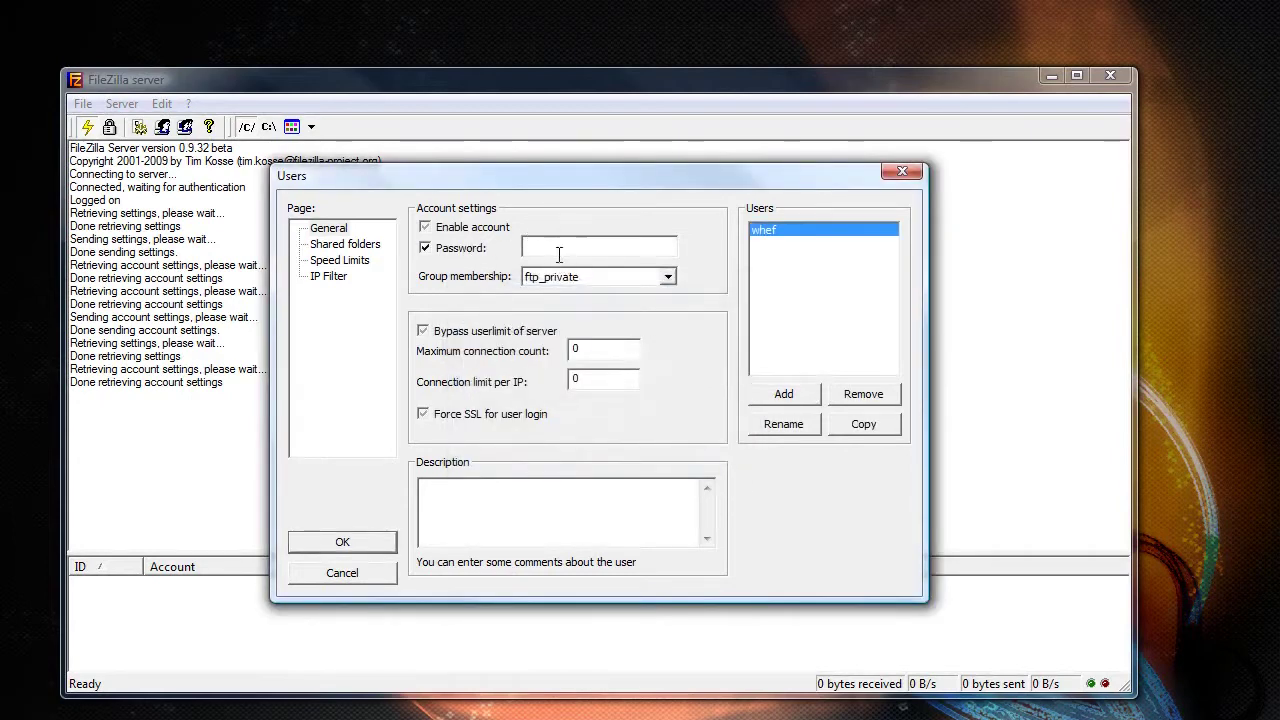
pyautogui.write('**************')
pyautogui.click(345, 244)
pyautogui.click(340, 260)
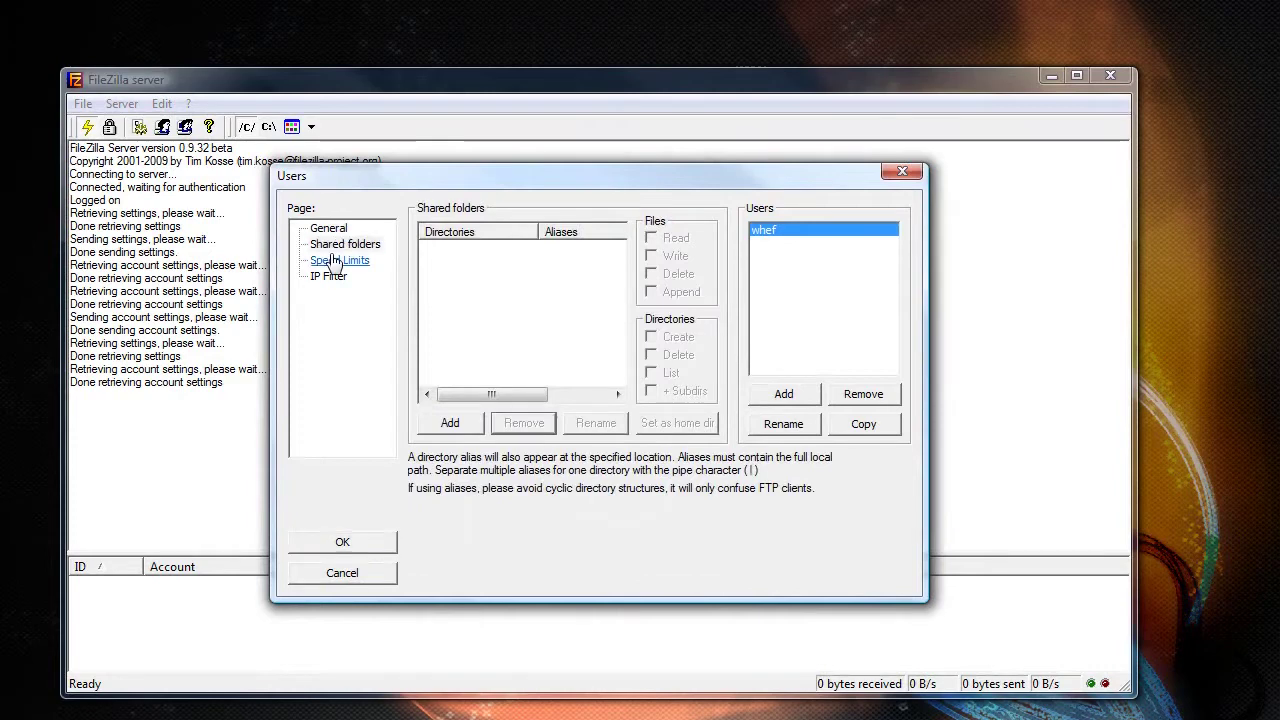
pyautogui.click(330, 277)
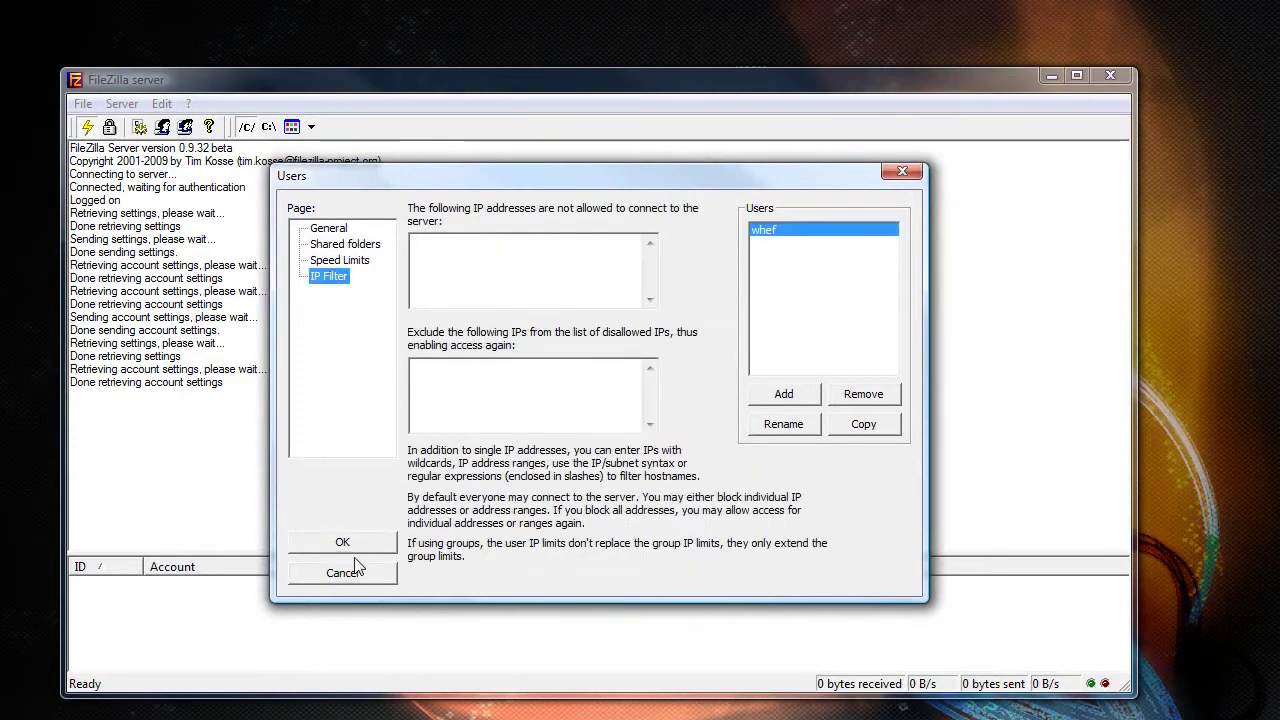
# - Add a second user account, assign it to ftp_private, and enable and enter its password
pyautogui.click(766, 402)
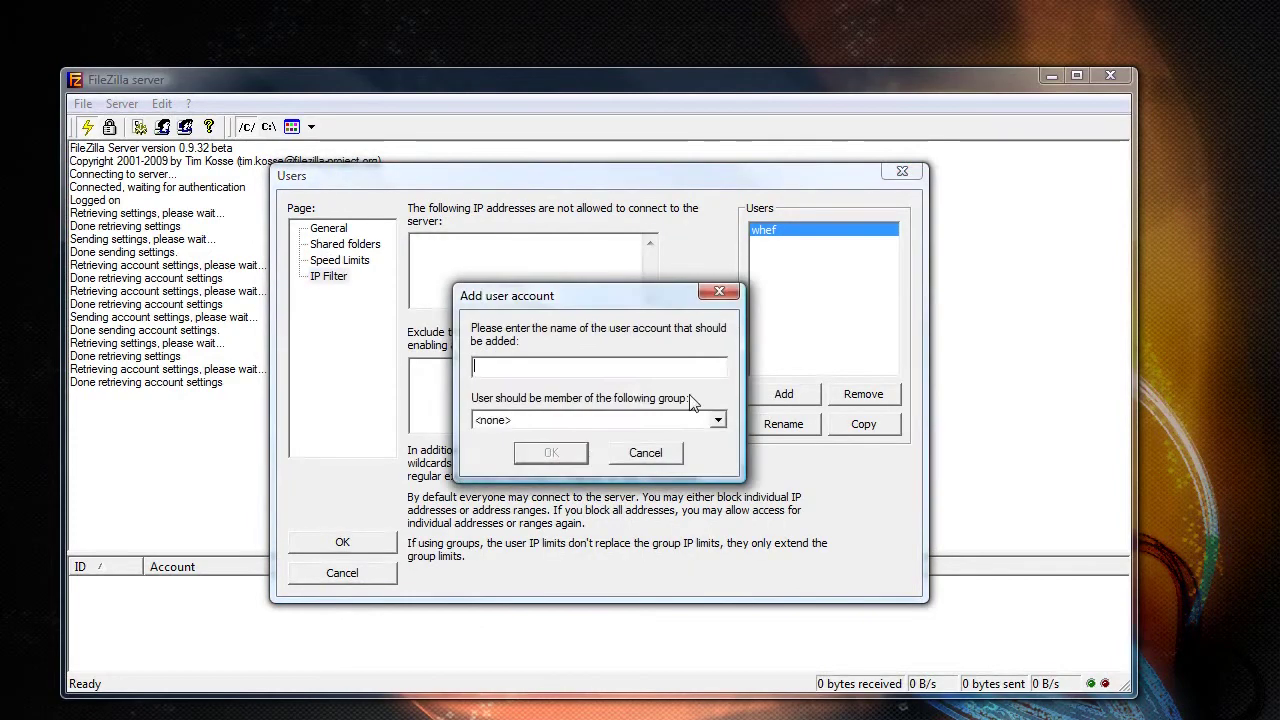
pyautogui.write('cfs')
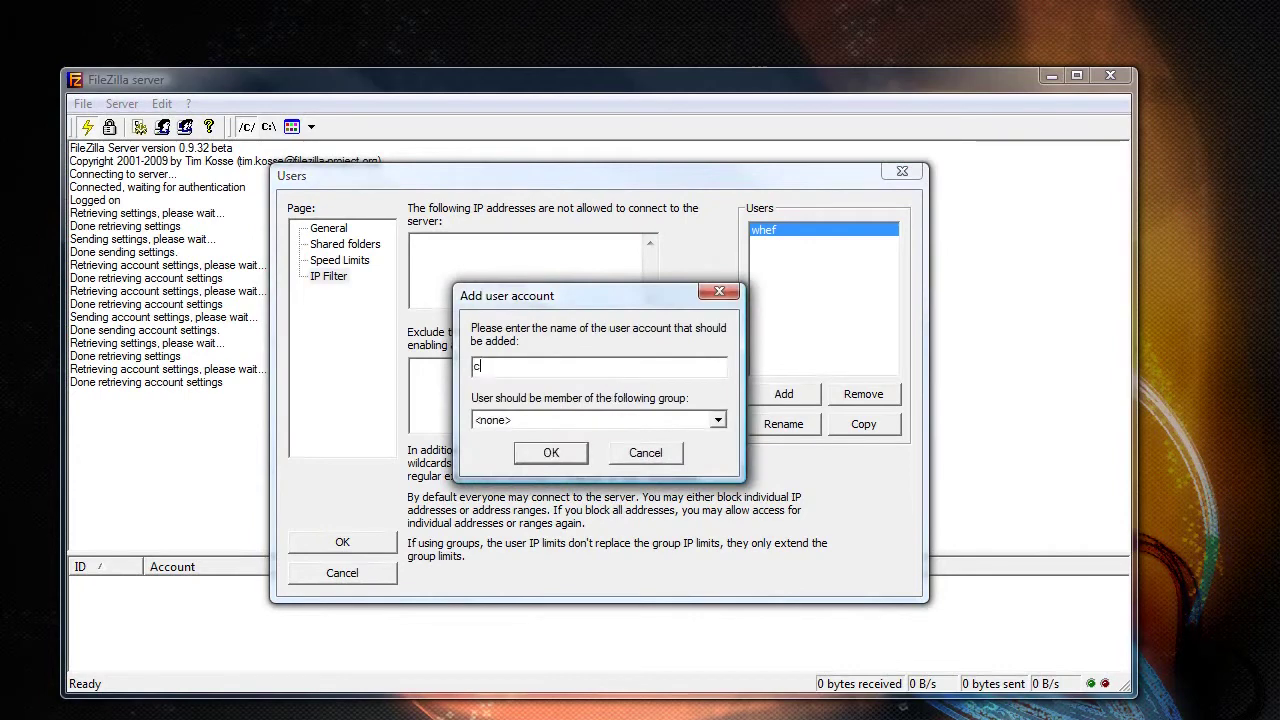
pyautogui.press('Return')
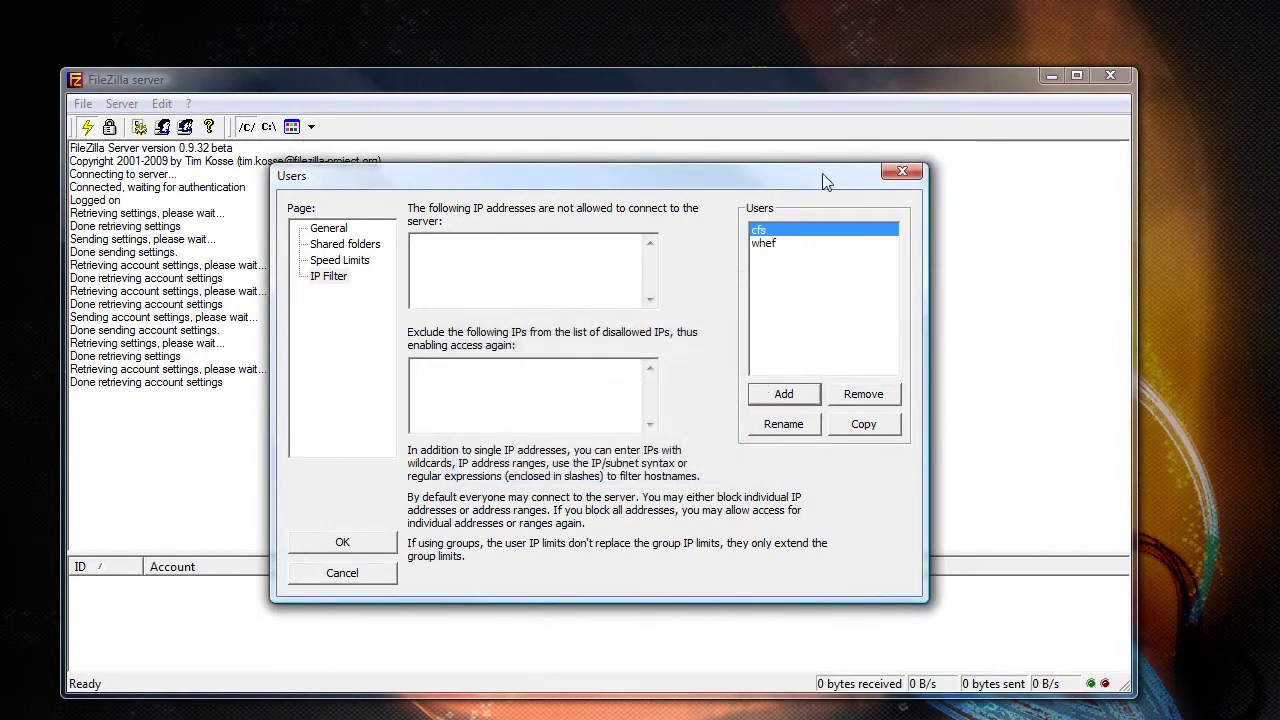
pyautogui.click(328, 228)
pyautogui.click(560, 277)
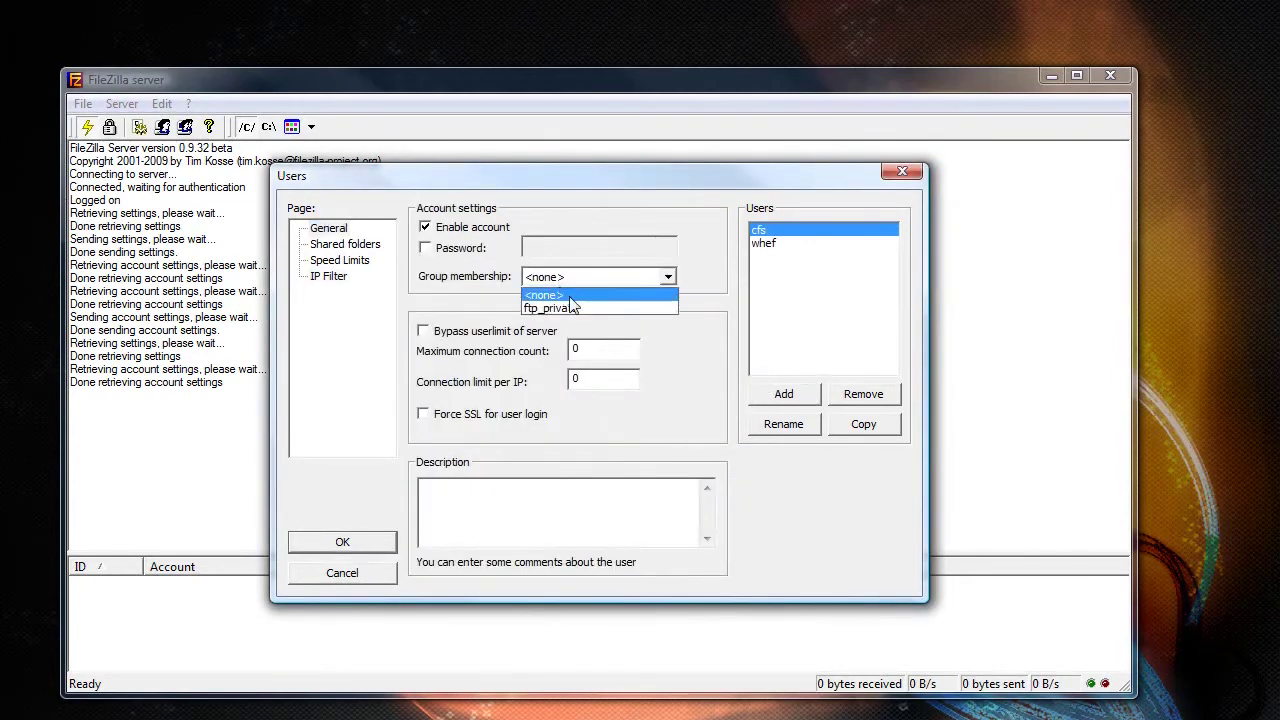
pyautogui.click(552, 308)
pyautogui.click(456, 248)
pyautogui.click(567, 249)
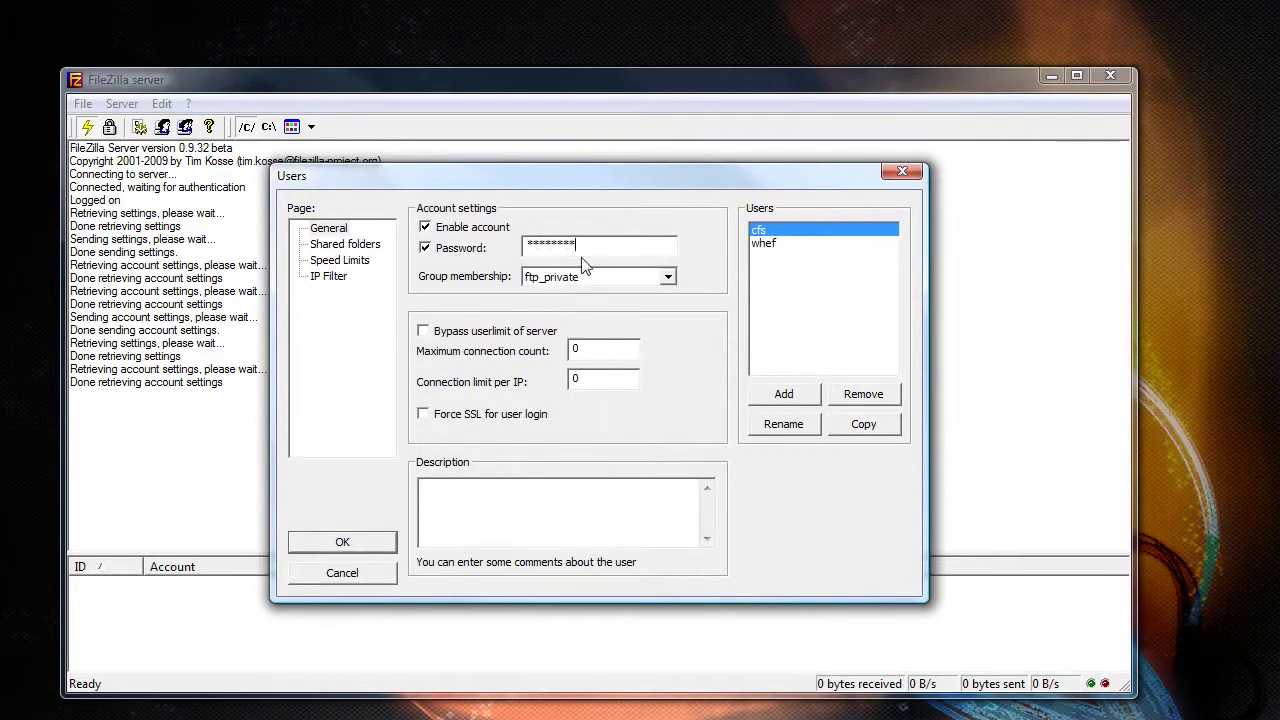
pyautogui.click(345, 246)
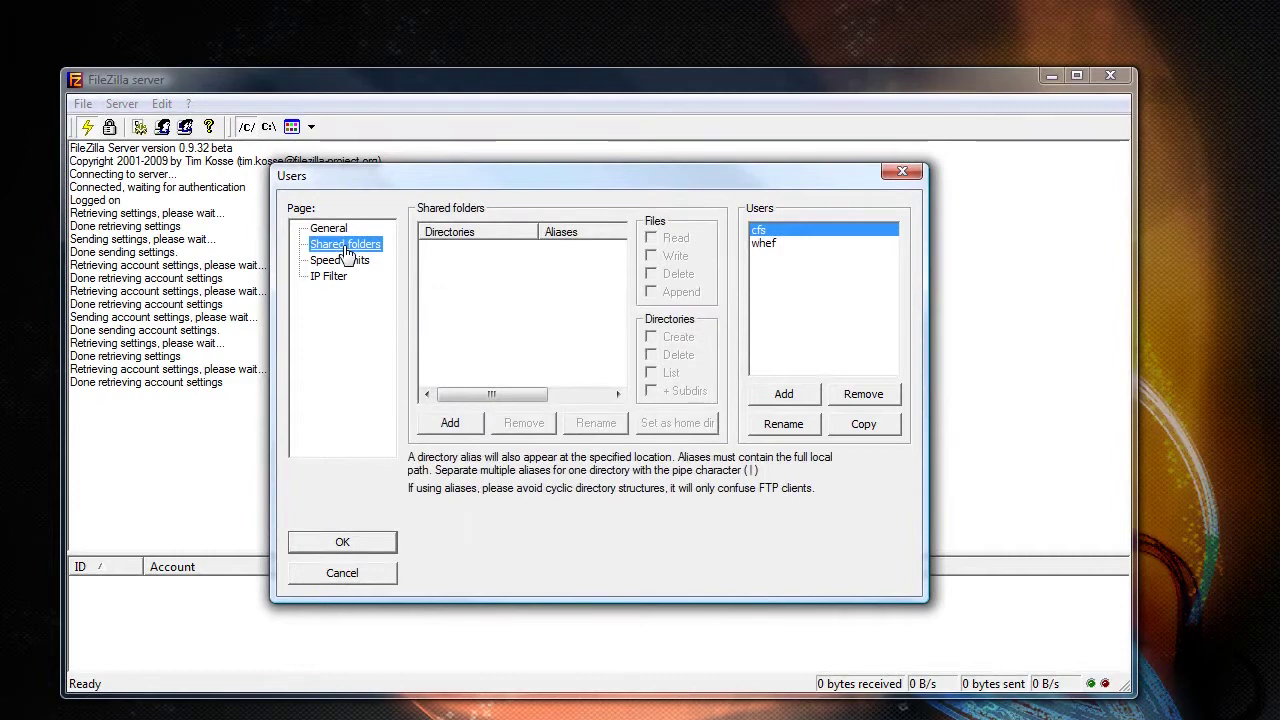
# - Add C:\FTP\cfs-dropbox as a shared folder for the user
pyautogui.click(450, 424)
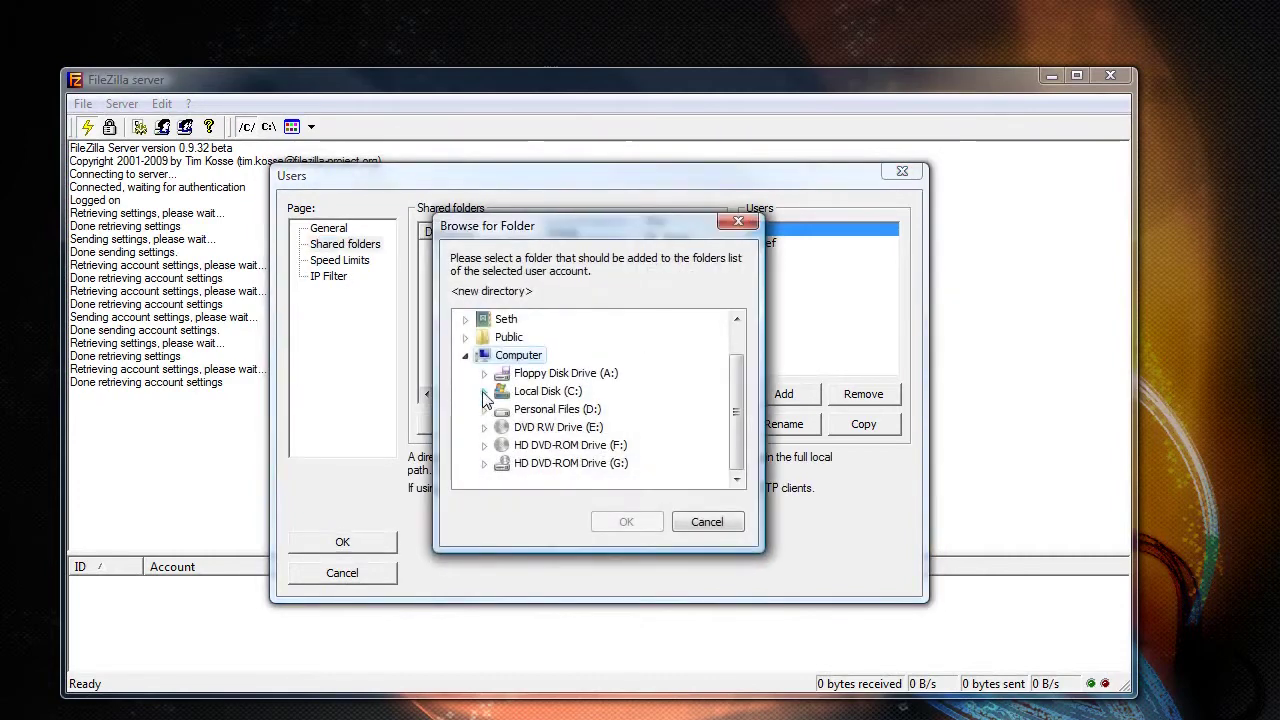
pyautogui.click(484, 391)
pyautogui.click(503, 337)
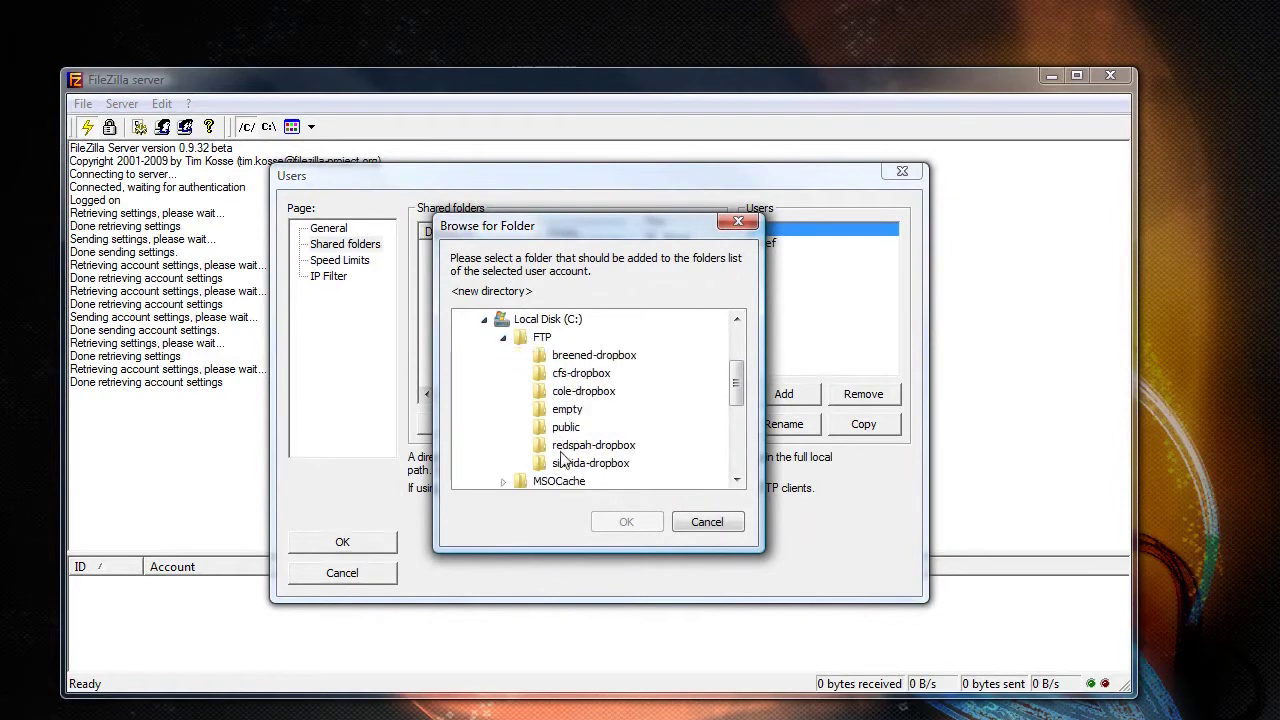
pyautogui.click(577, 375)
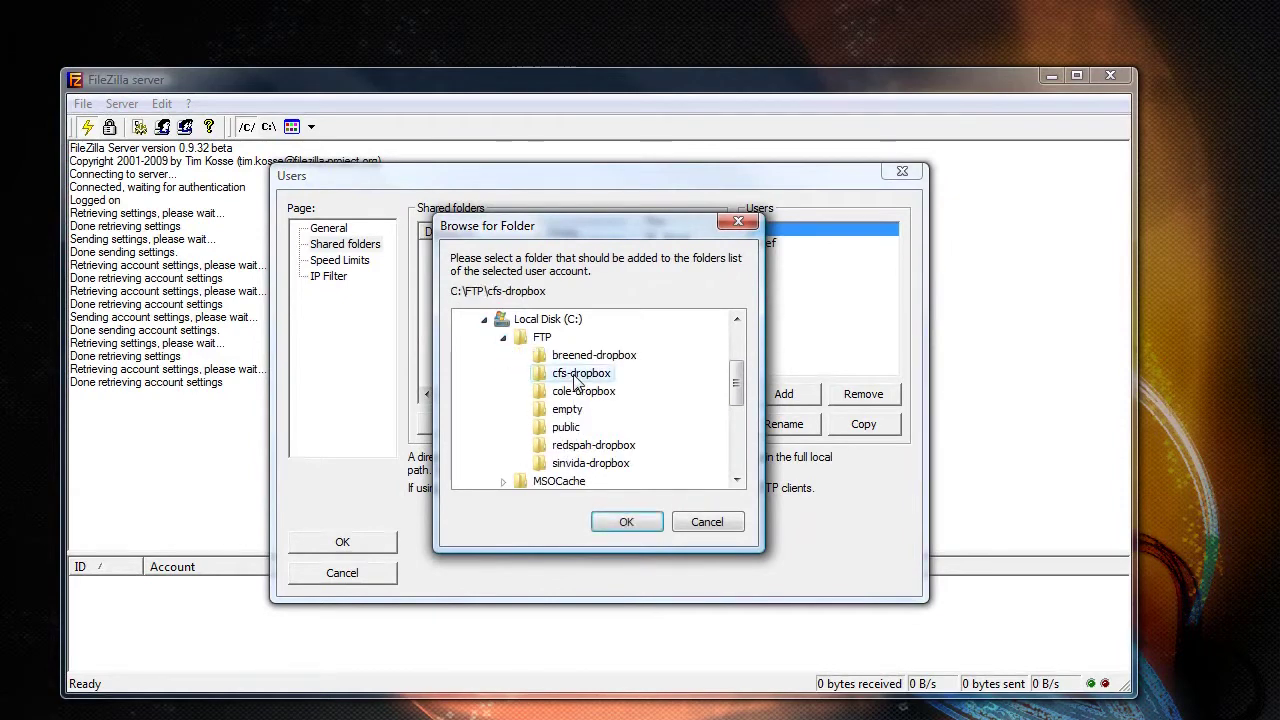
pyautogui.click(635, 522)
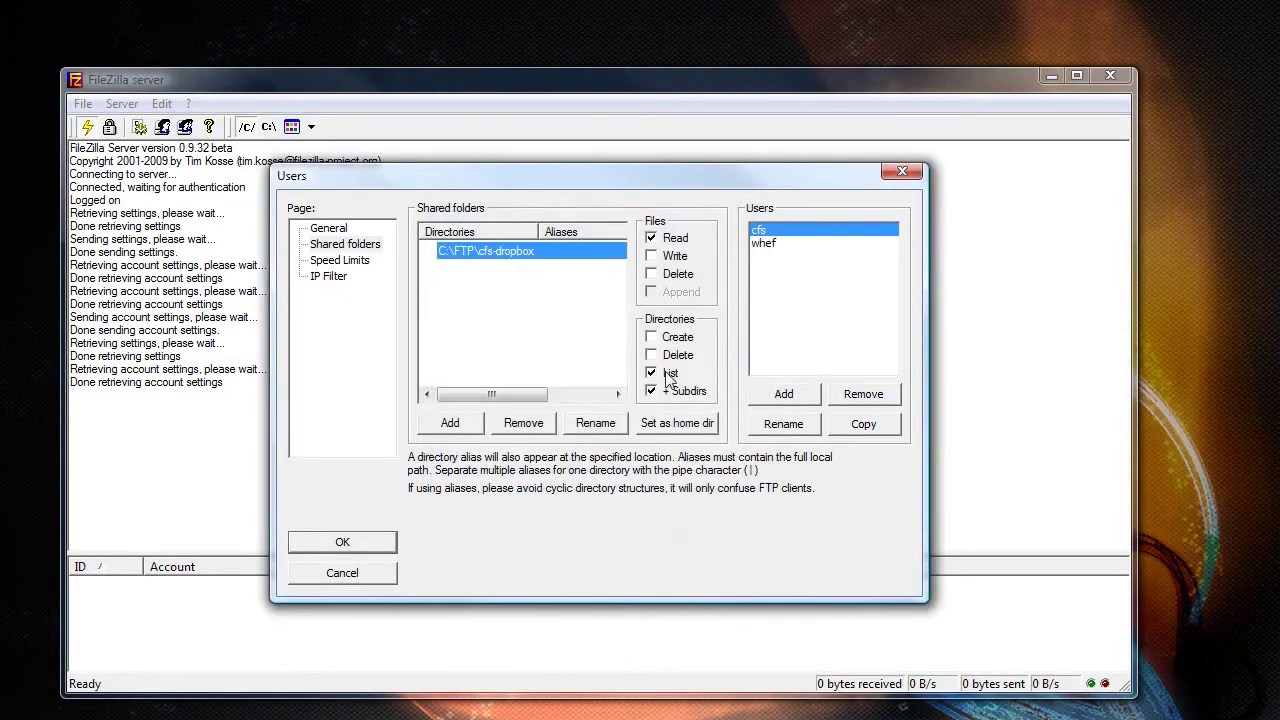
# - Grant Write, Delete, Append, Create and Delete-directory permissions on cfs-dropbox and save the account
pyautogui.click(666, 256)
pyautogui.click(667, 274)
pyautogui.click(669, 292)
pyautogui.click(677, 338)
pyautogui.click(677, 356)
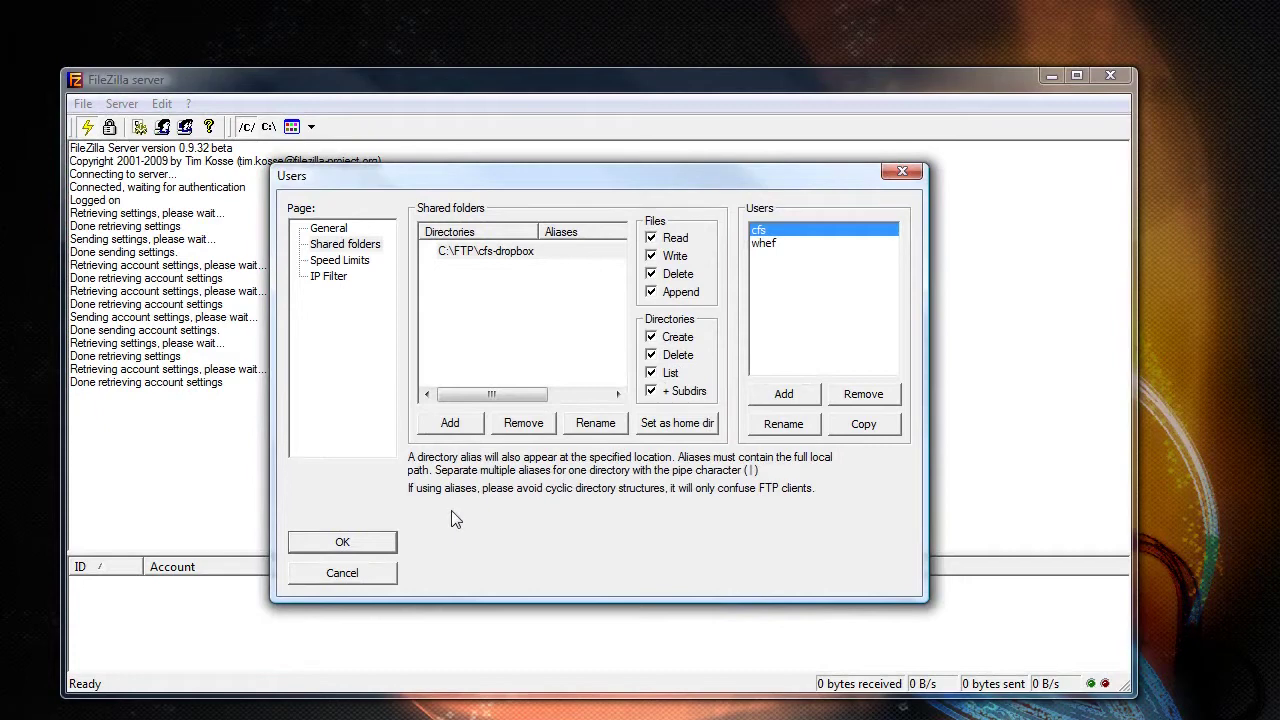
pyautogui.click(343, 544)
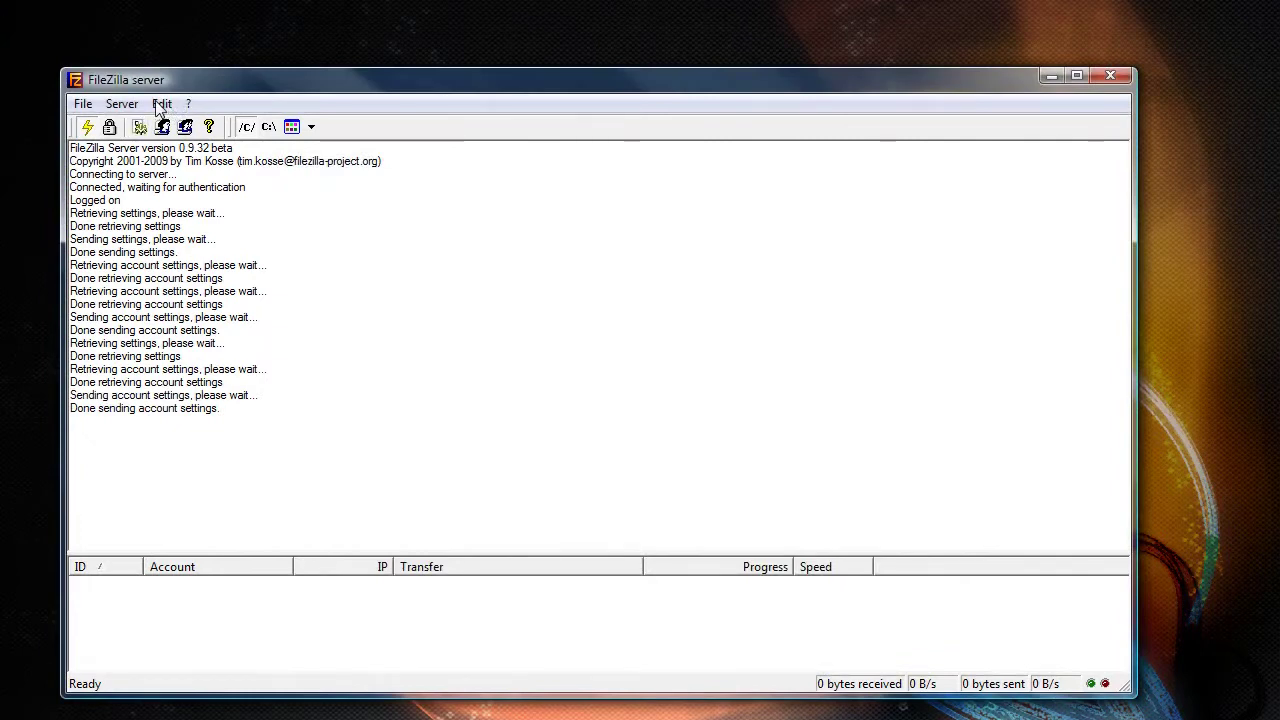
# - Open the Windows Firewall settings from Control Panel, then close Control Panel
pyautogui.click(160, 105)
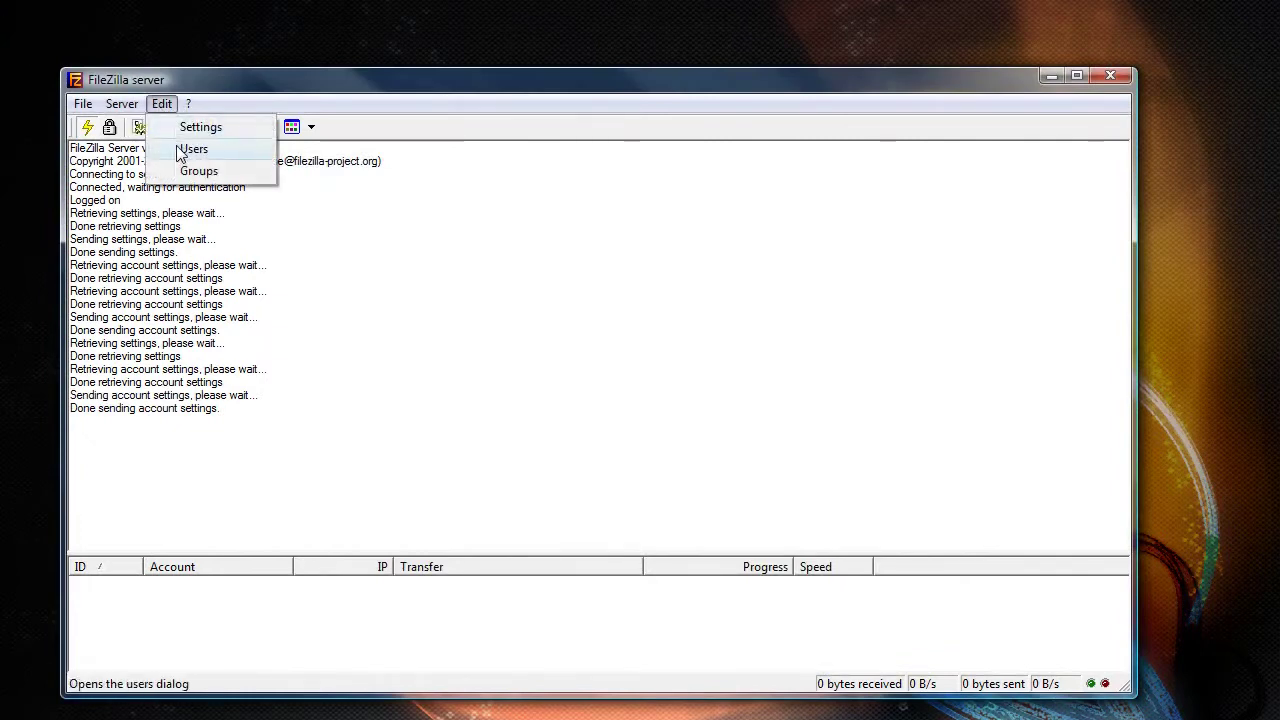
pyautogui.click(167, 382)
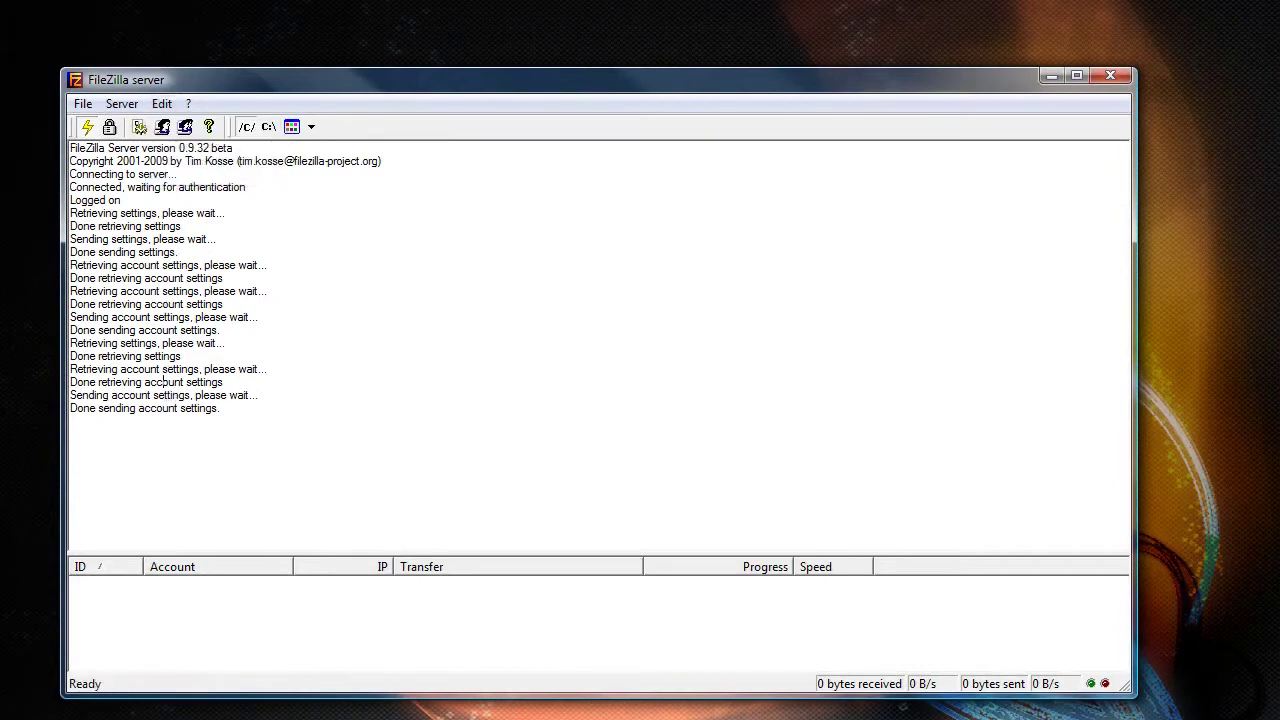
pyautogui.press('super')
pyautogui.click(150, 580)
pyautogui.moveTo(530, 182); pyautogui.dragTo(442, 104)
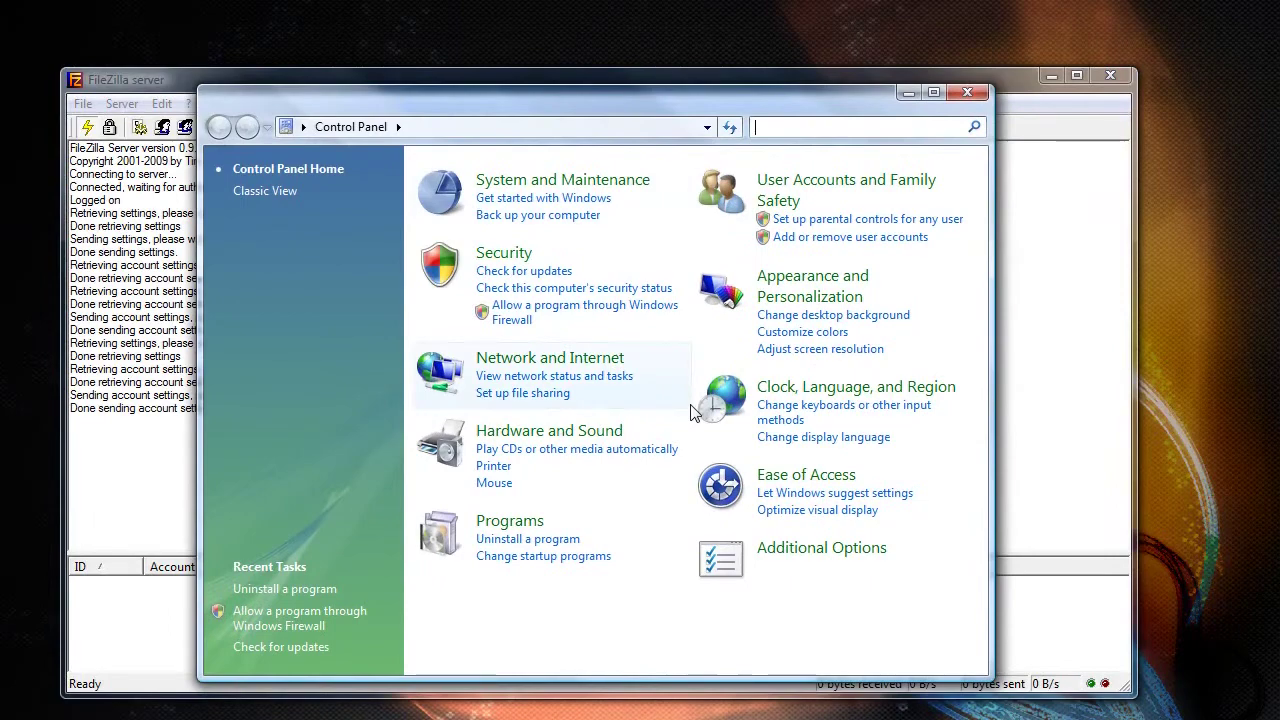
pyautogui.click(533, 318)
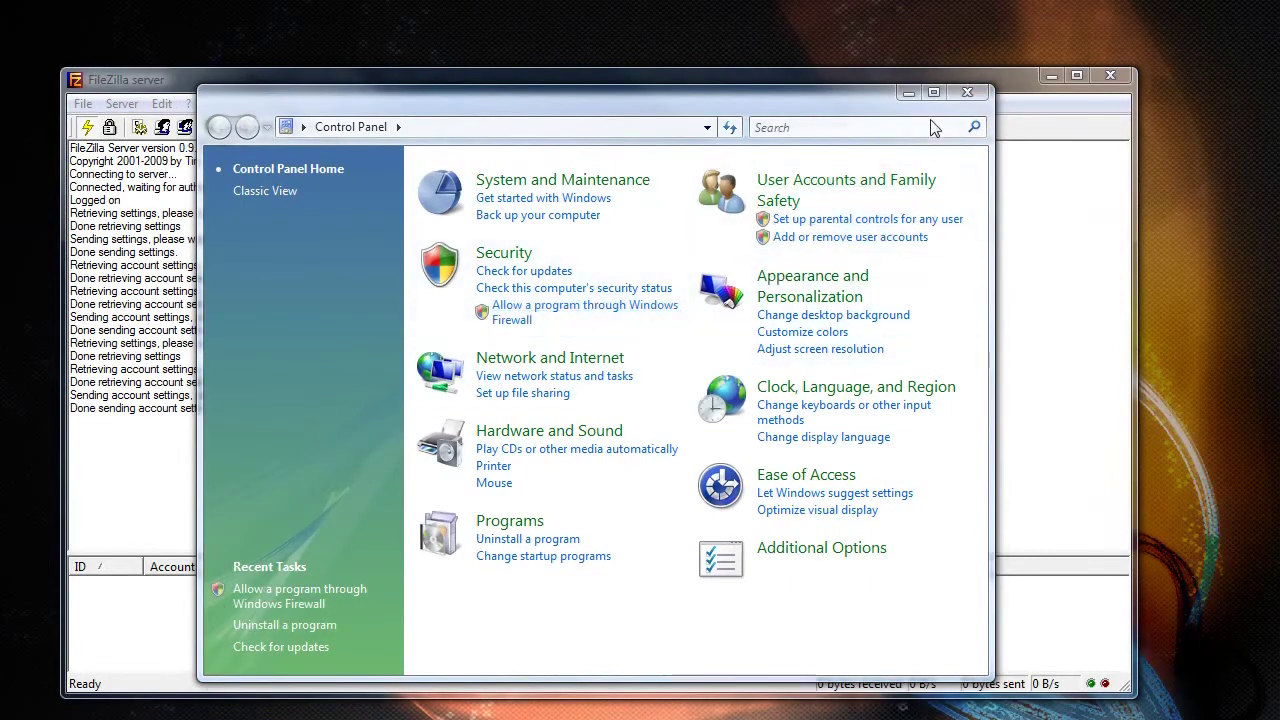
pyautogui.click(967, 92)
pyautogui.moveTo(225, 0); pyautogui.dragTo(709, 150)
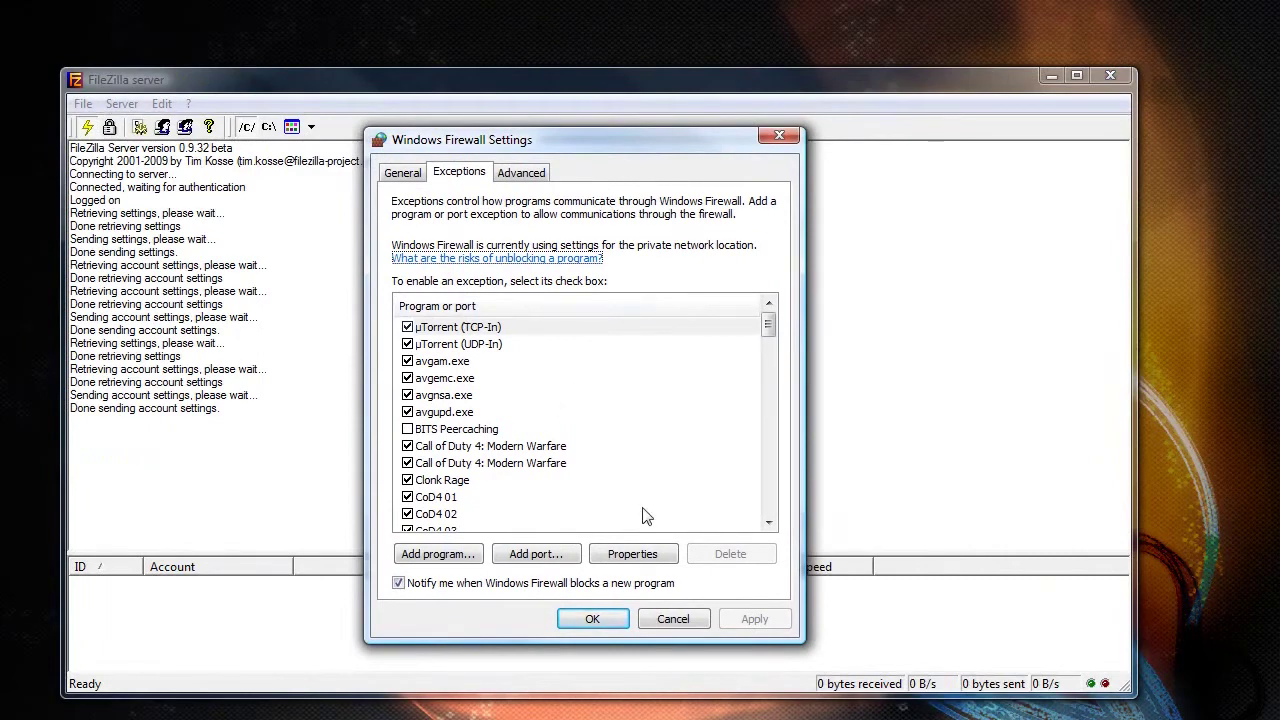
# - Check the FTP (port 21) and FTP01 (port 3850) exceptions and close the firewall settings unchanged
pyautogui.scroll(-5, 548, 421)
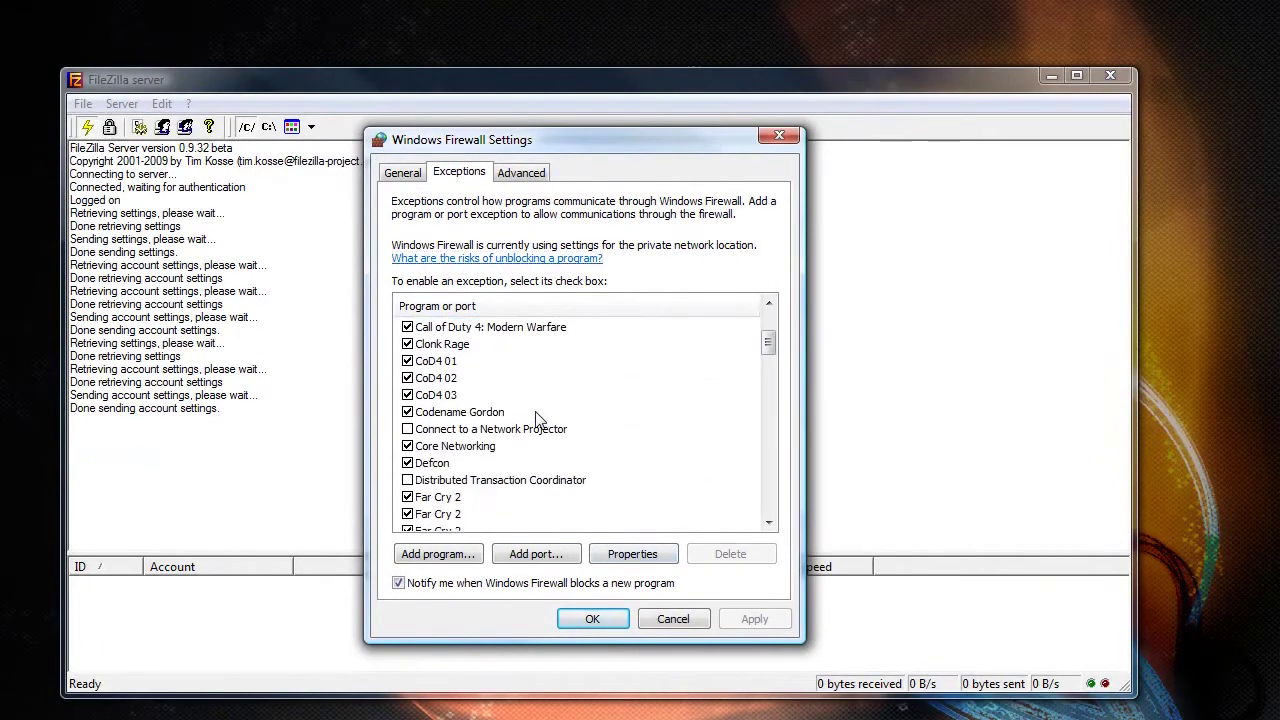
pyautogui.scroll(-1, 535, 420)
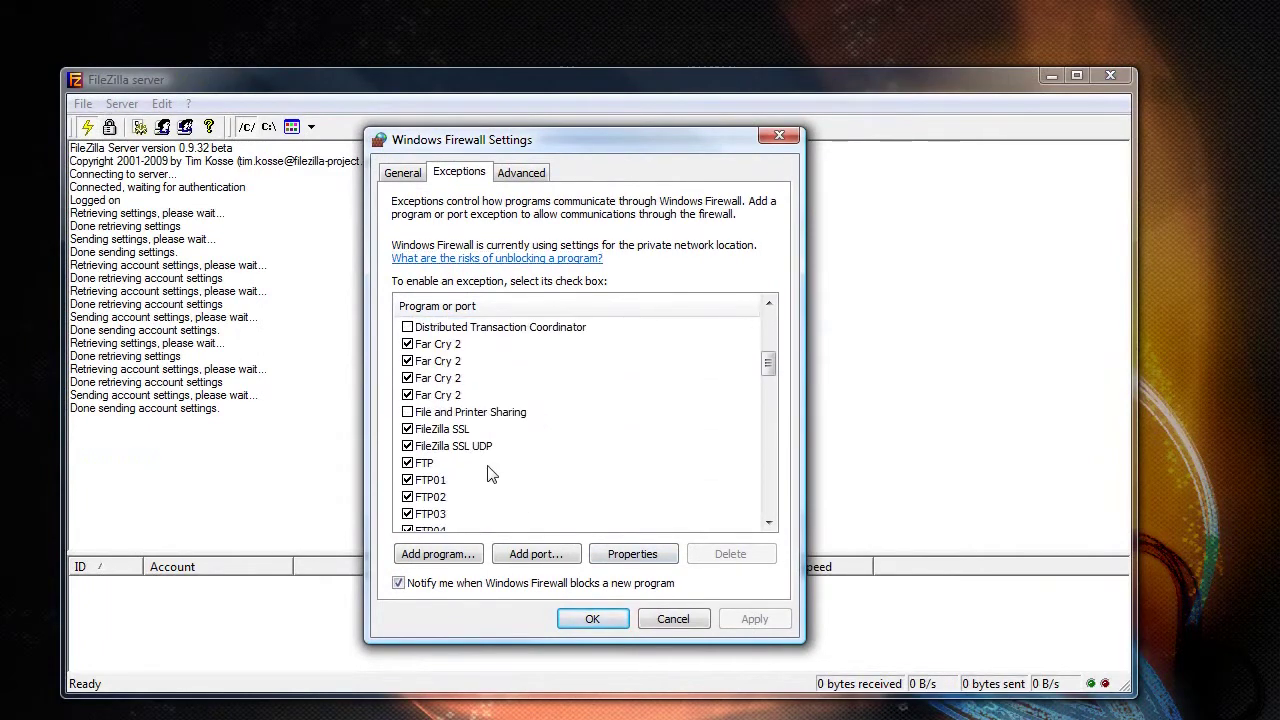
pyautogui.doubleClick(438, 468)
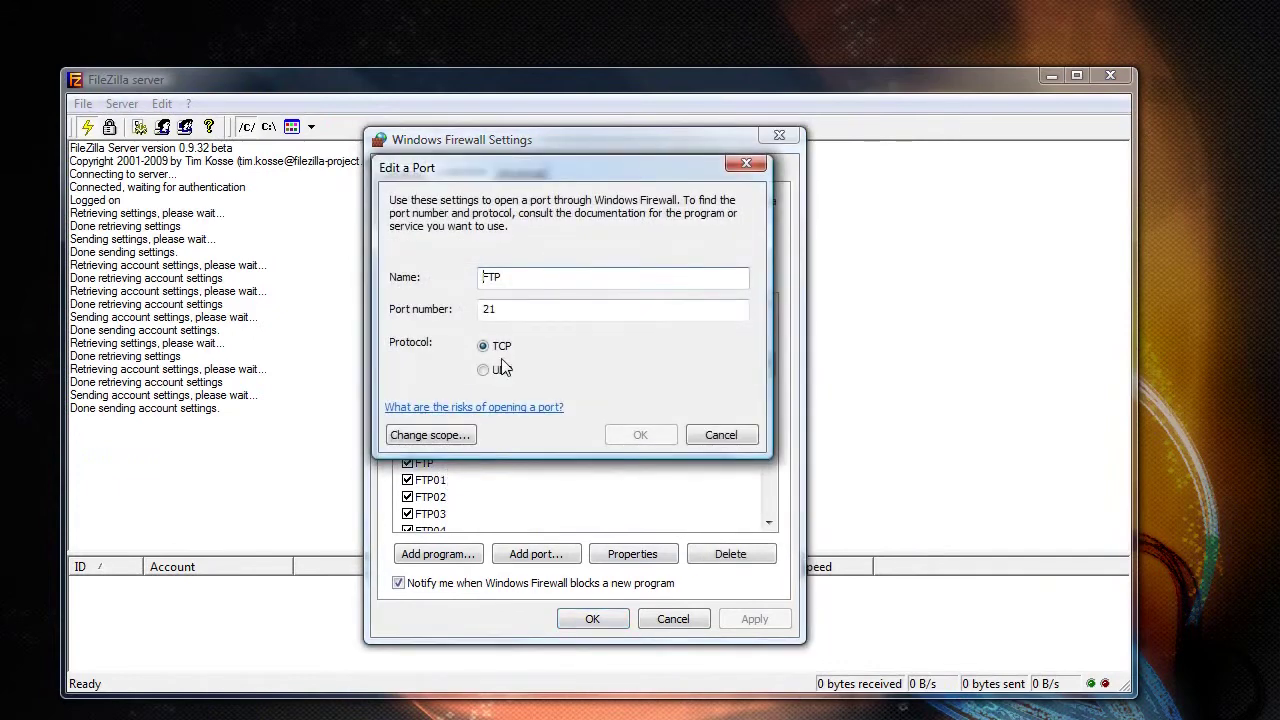
pyautogui.click(717, 438)
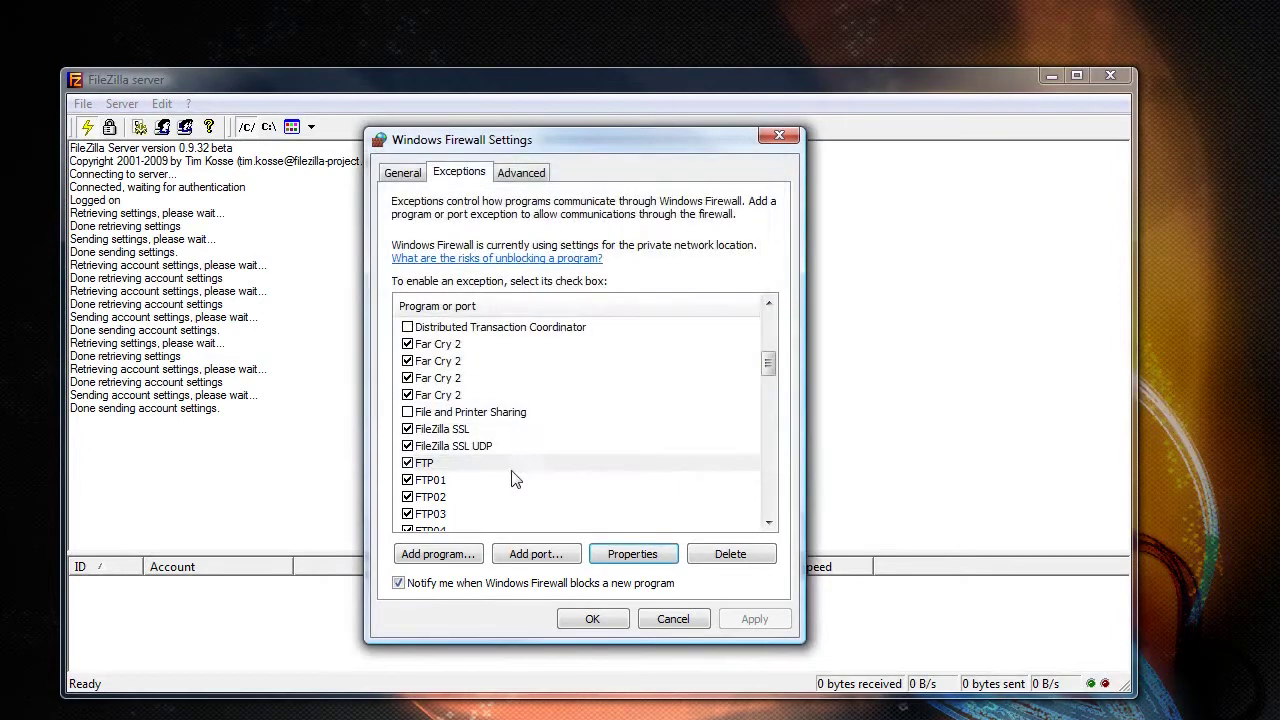
pyautogui.doubleClick(441, 483)
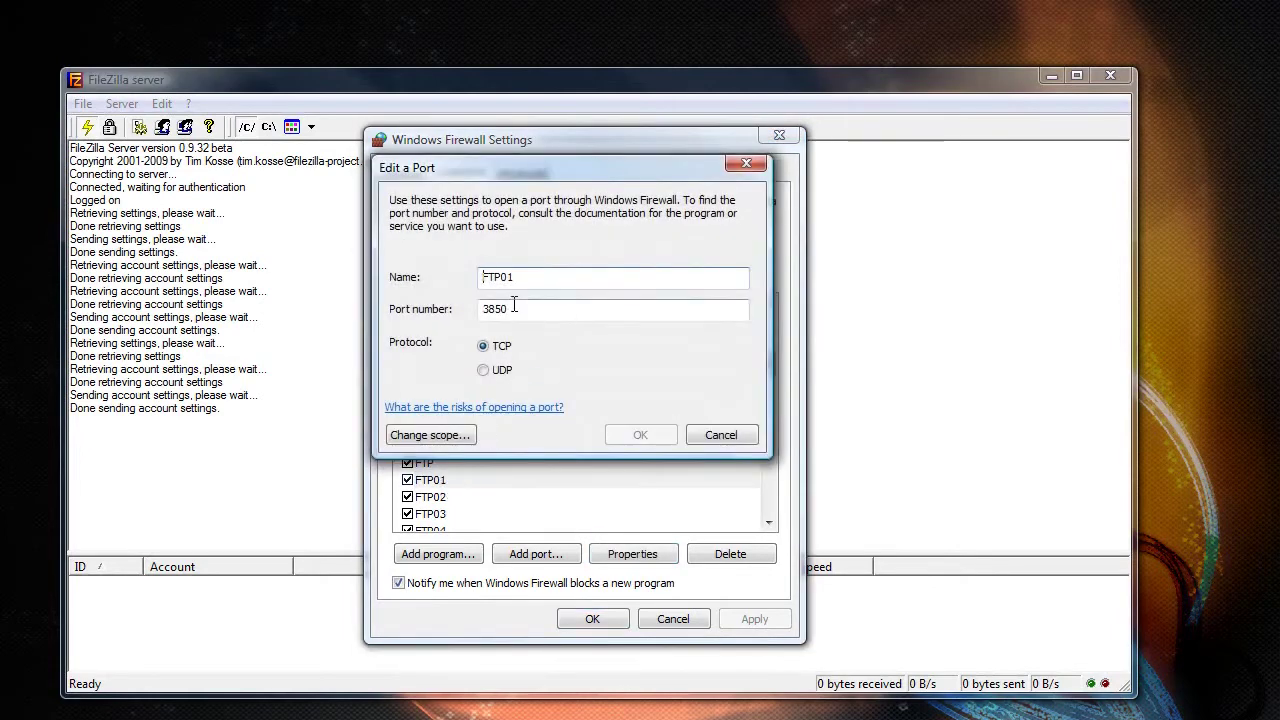
pyautogui.click(725, 436)
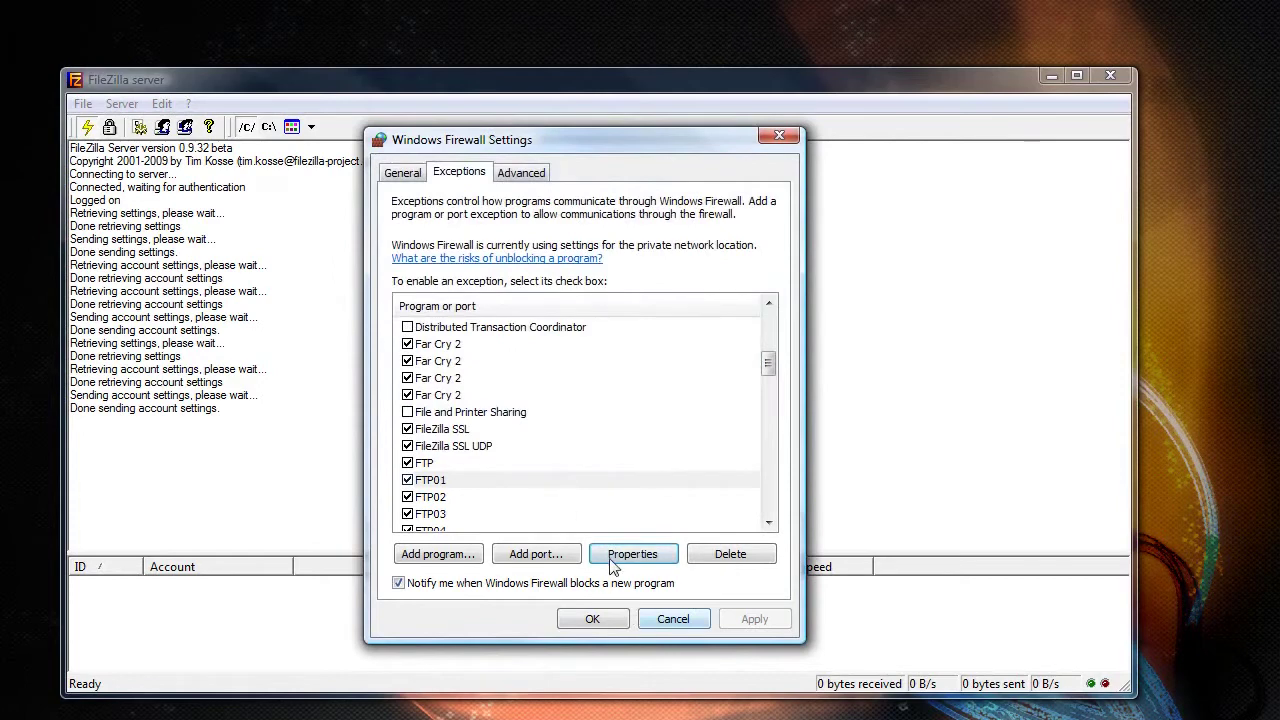
pyautogui.moveTo(769, 364); pyautogui.dragTo(775, 392)
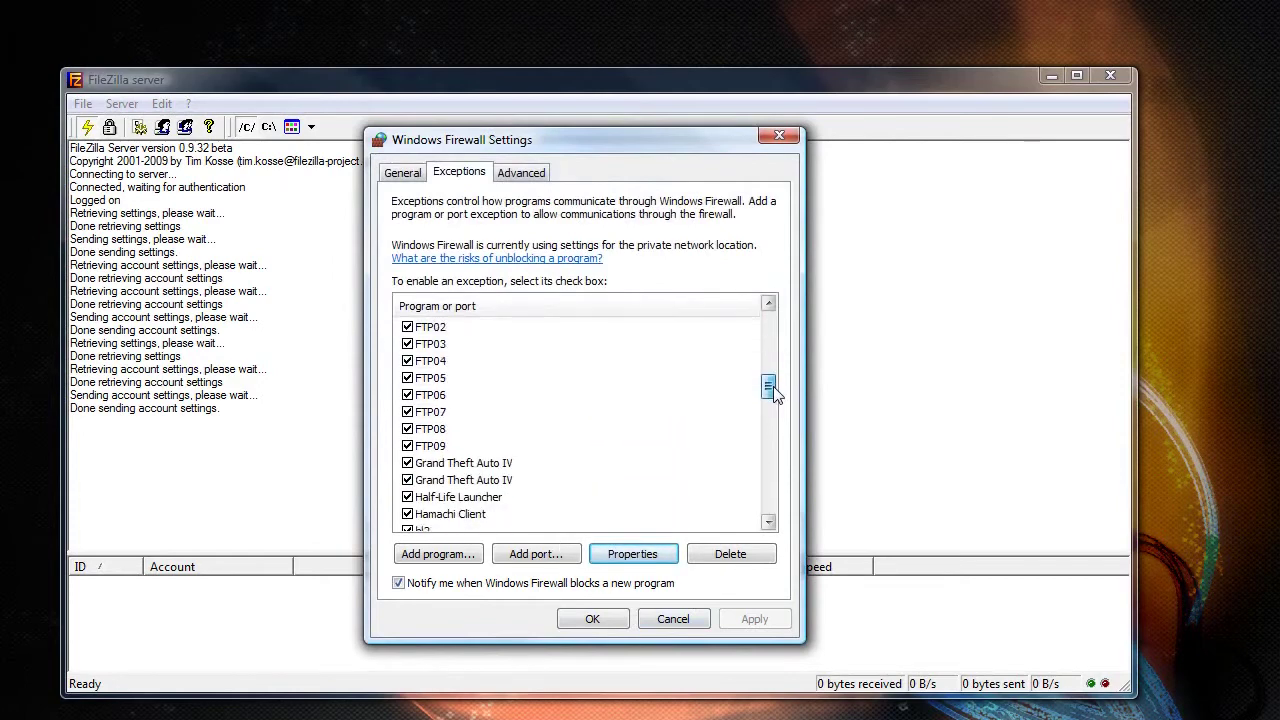
pyautogui.click(593, 619)
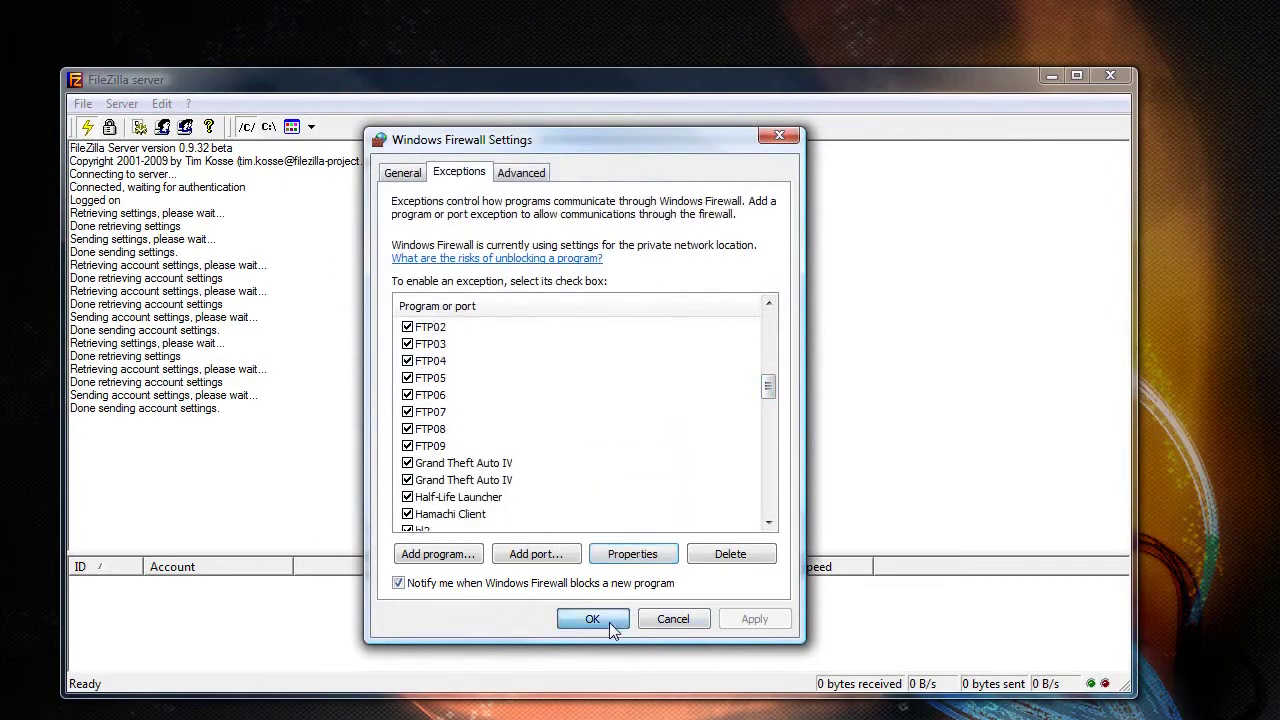
# - Enable a custom passive mode port range of 3850–3859 and save the server settings
pyautogui.click(166, 106)
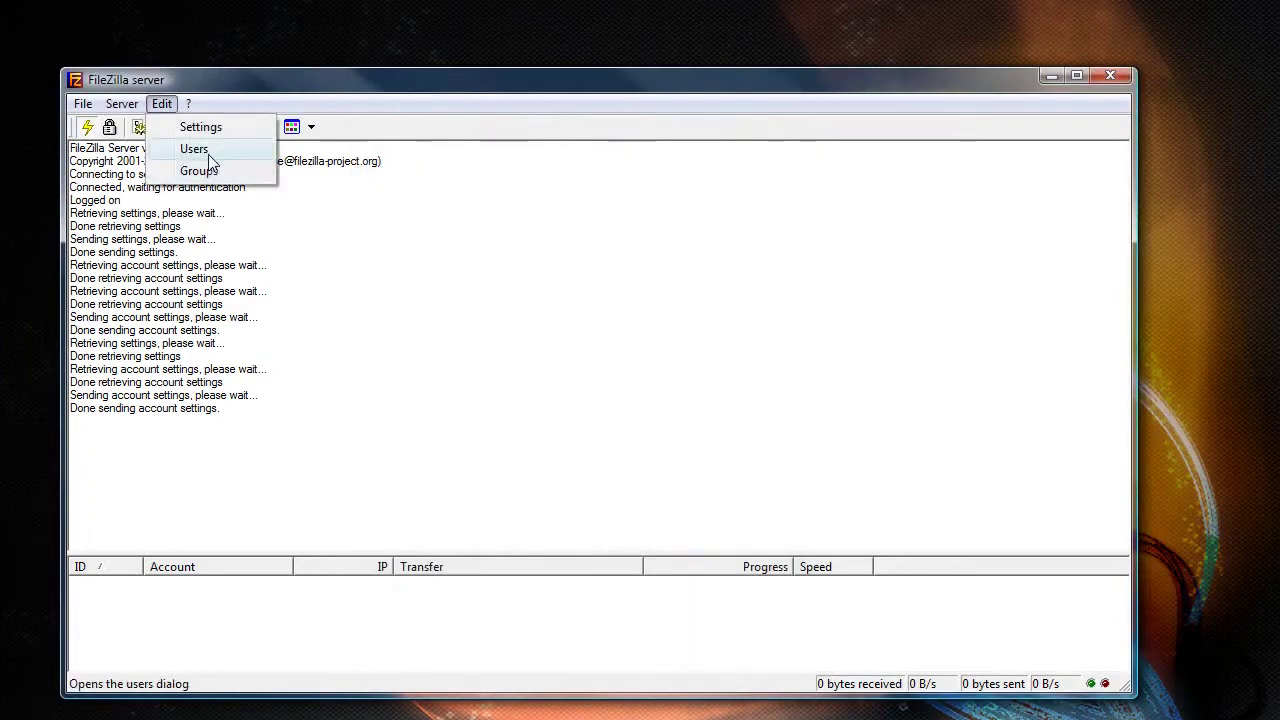
pyautogui.click(186, 127)
pyautogui.click(405, 286)
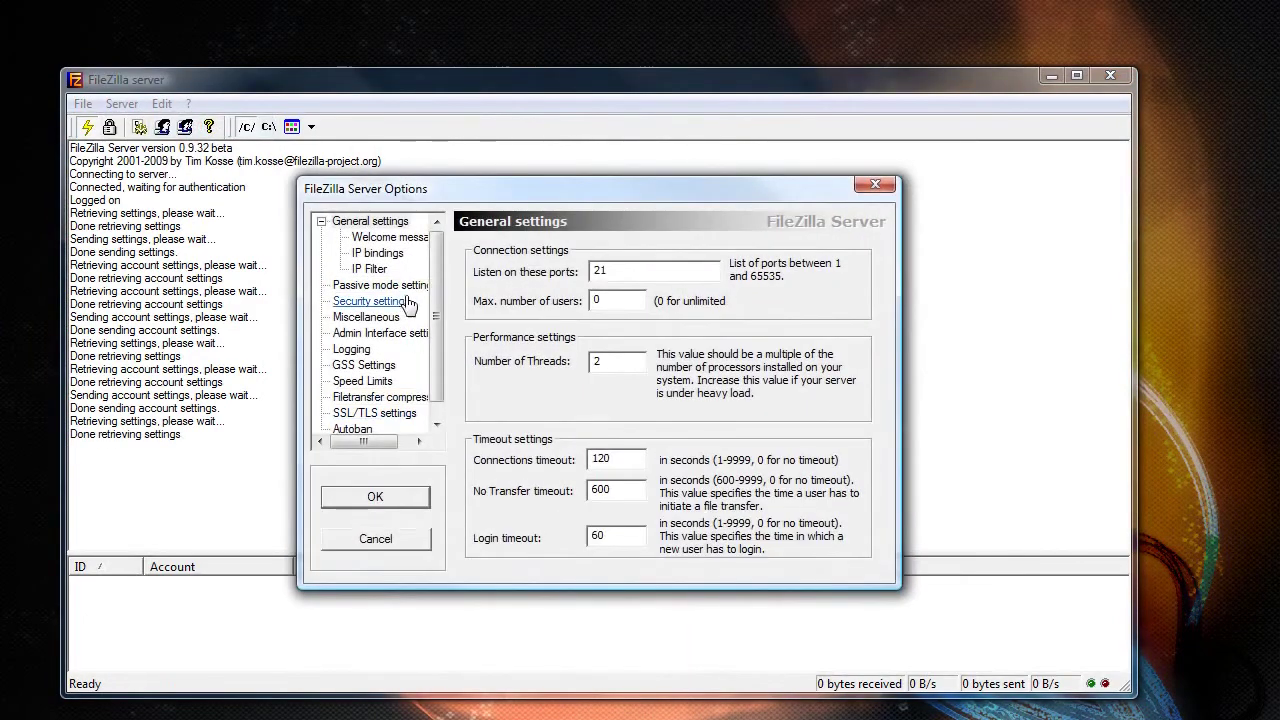
pyautogui.click(530, 499)
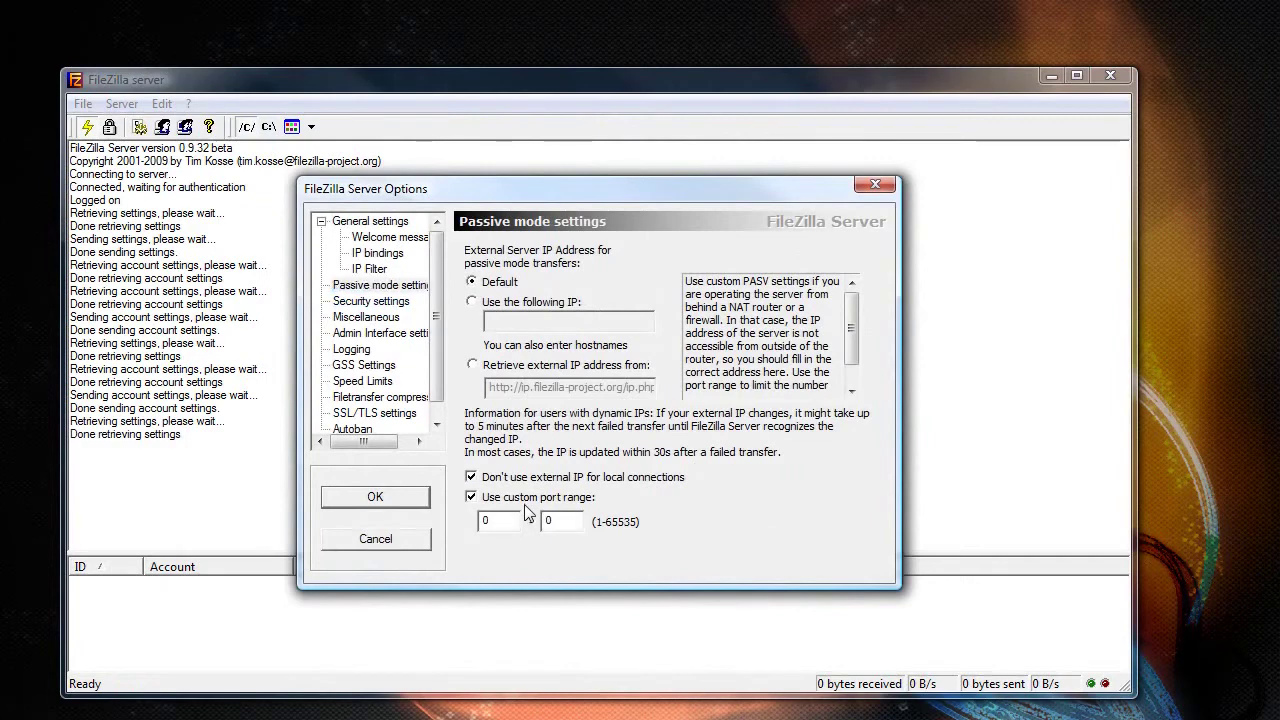
pyautogui.write('384')
pyautogui.press('Tab')
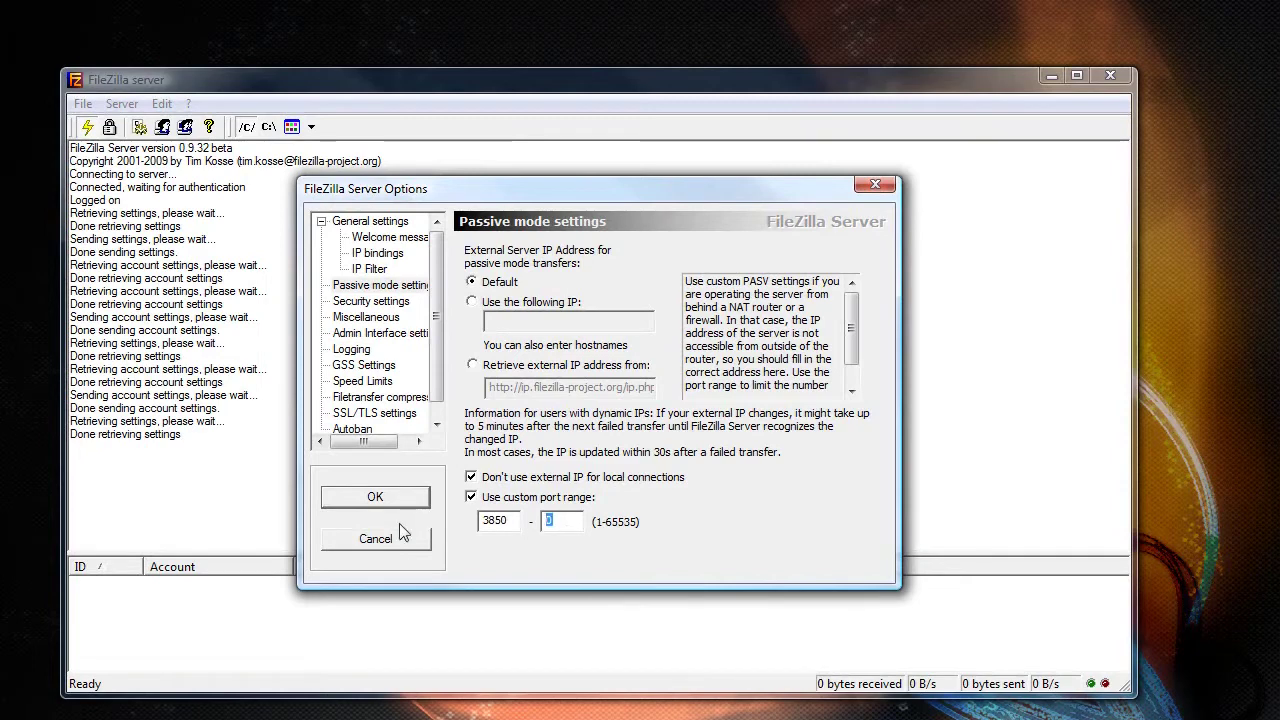
pyautogui.write('38')
pyautogui.click(393, 506)
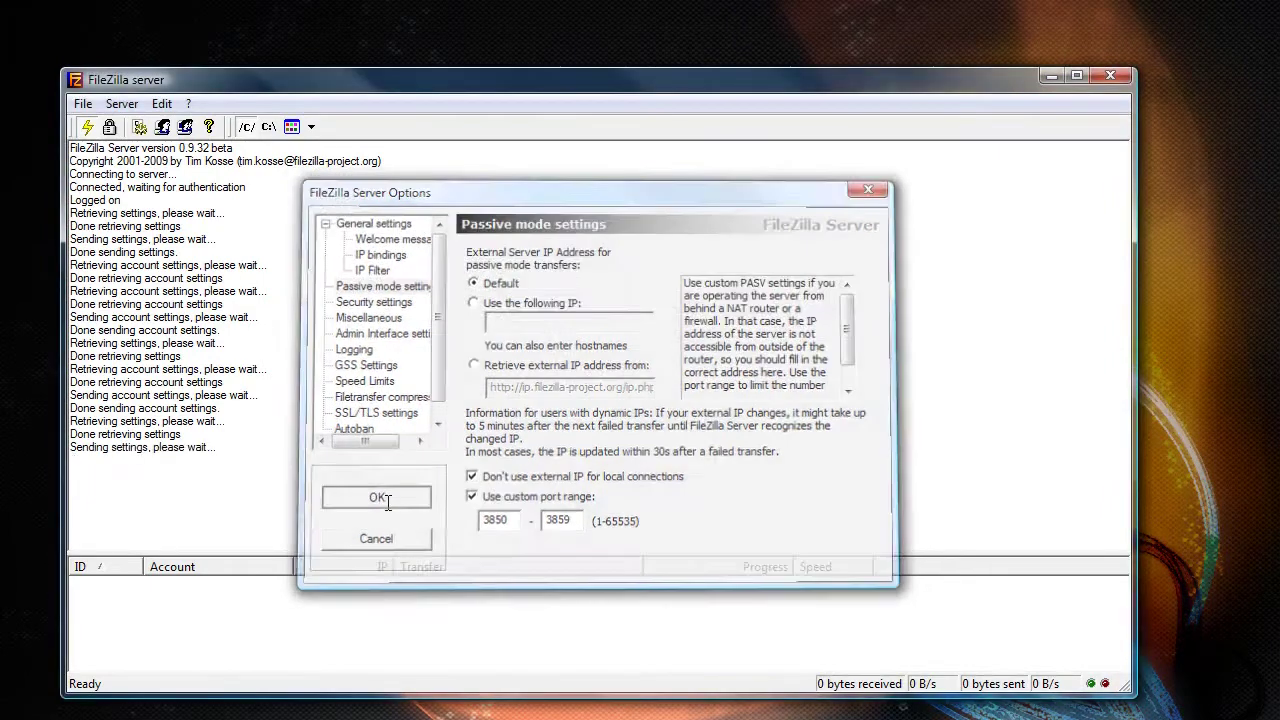
pyautogui.press('super')
# - Open the firewall's allowed programs list from Control Panel, then close Control Panel
pyautogui.click(166, 580)
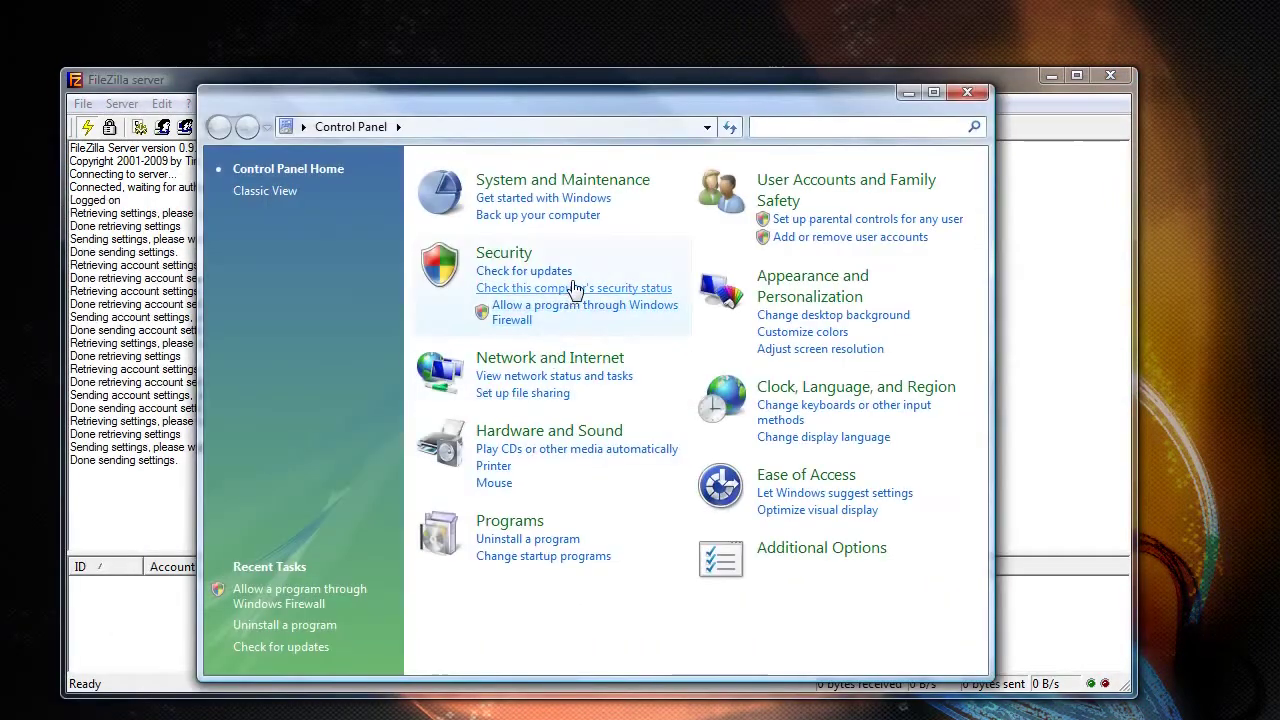
pyautogui.click(540, 306)
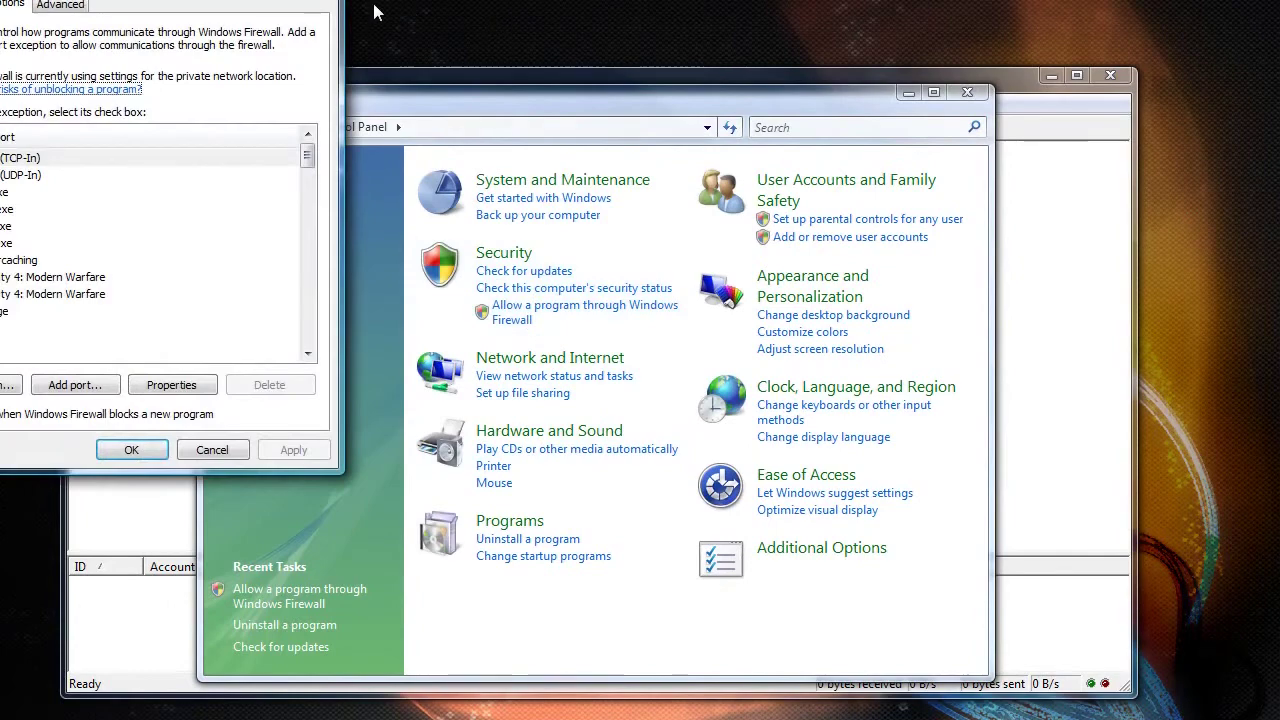
pyautogui.moveTo(276, 0); pyautogui.dragTo(748, 147)
pyautogui.click(952, 95)
pyautogui.scroll(-5, 576, 487)
pyautogui.scroll(-2, 576, 487)
# - Check the port details of the FTP01 and FTP07 (TCP 3857) exceptions without changing them
pyautogui.click(443, 444)
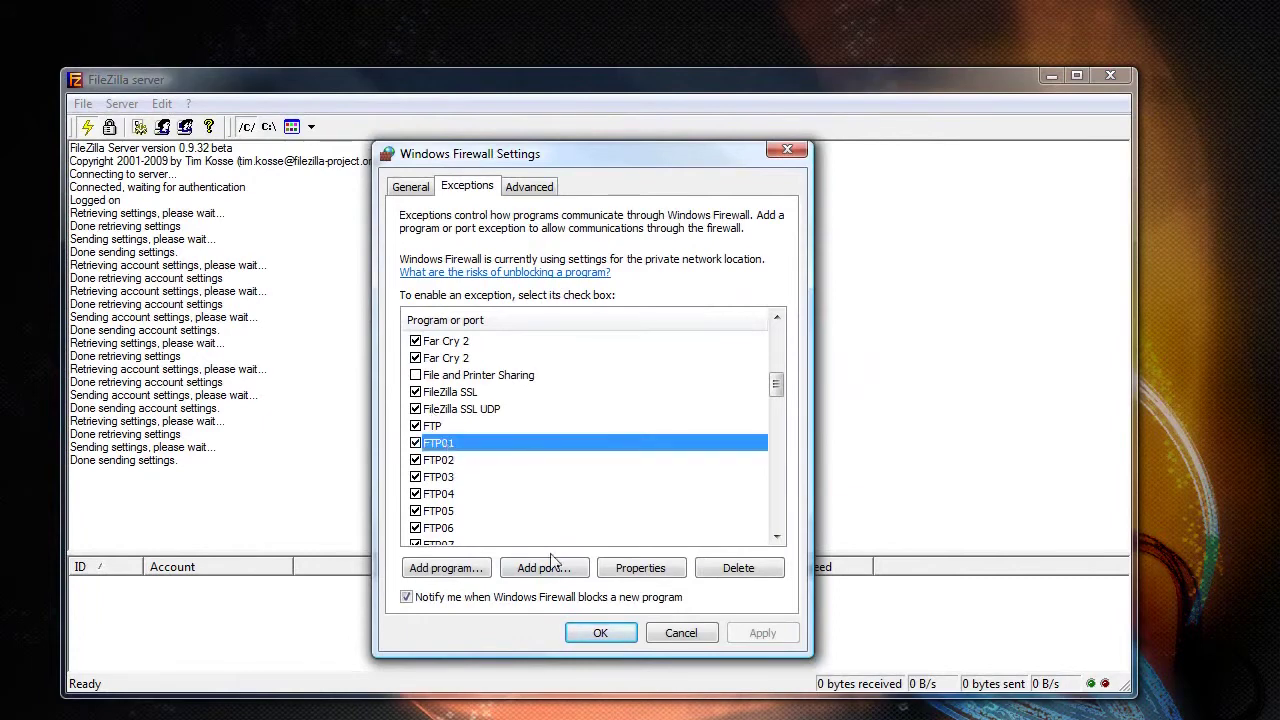
pyautogui.click(655, 568)
pyautogui.click(738, 452)
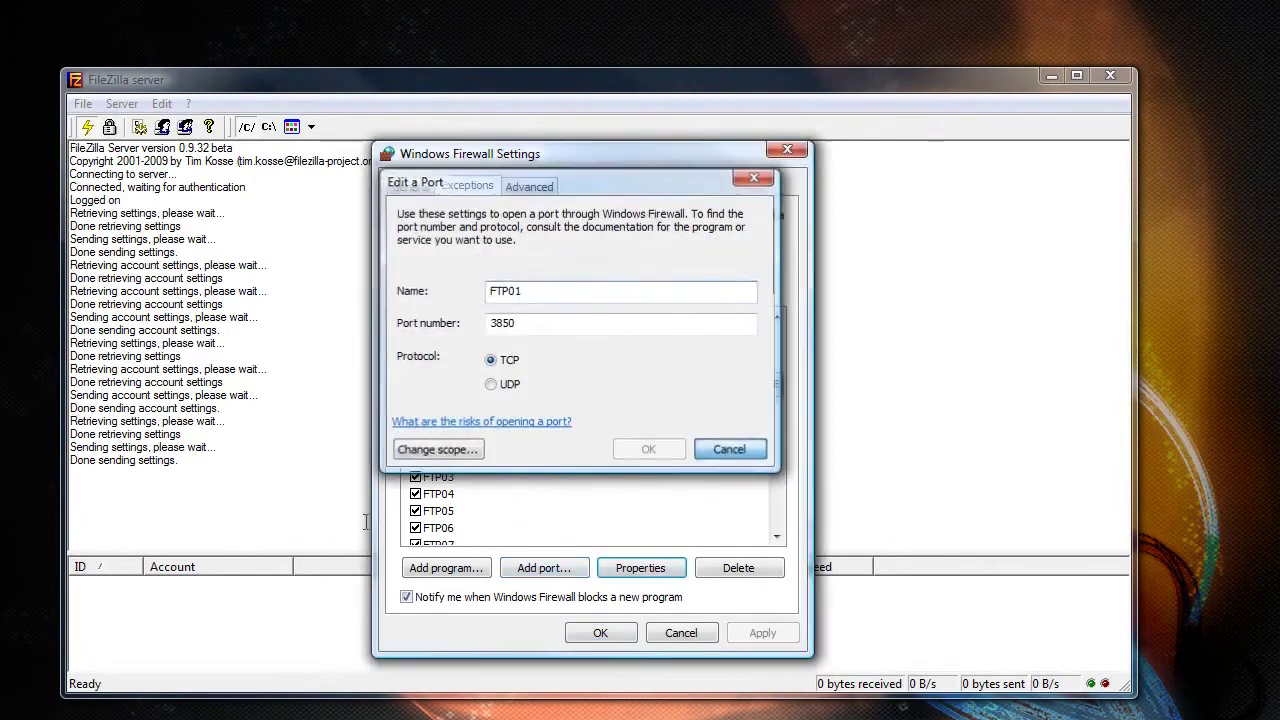
pyautogui.click(517, 543)
pyautogui.click(625, 569)
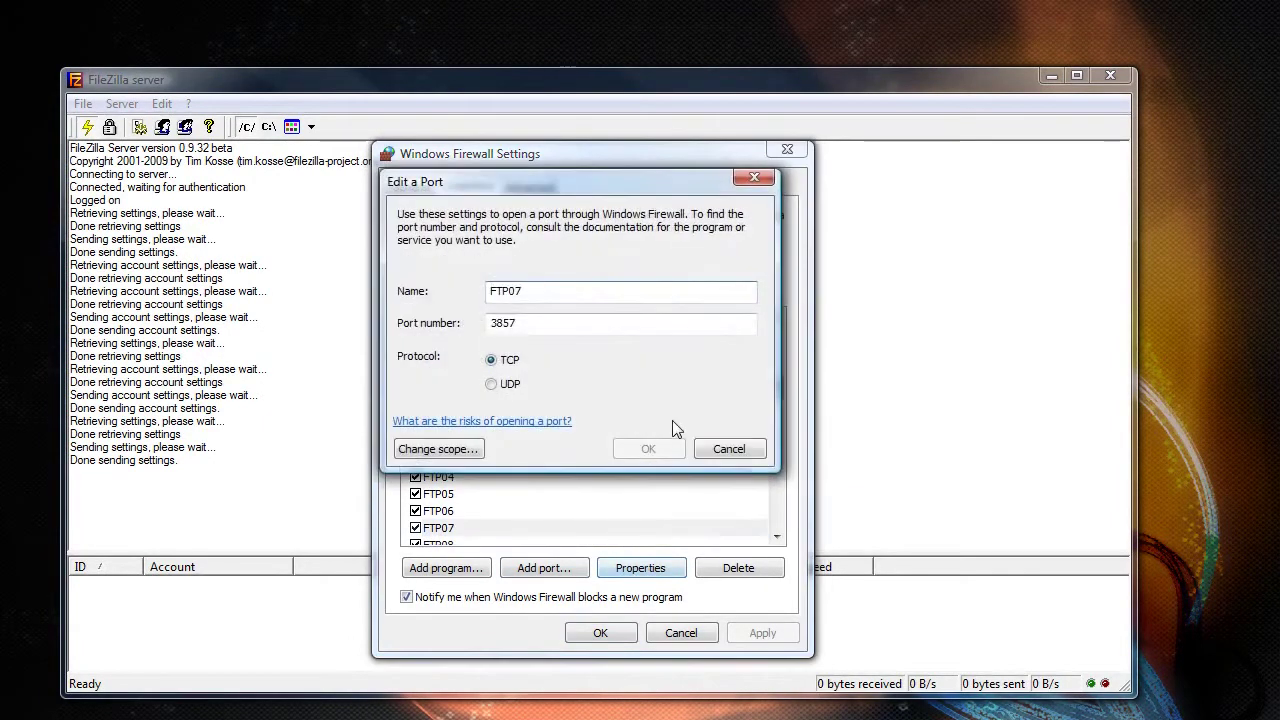
pyautogui.click(713, 451)
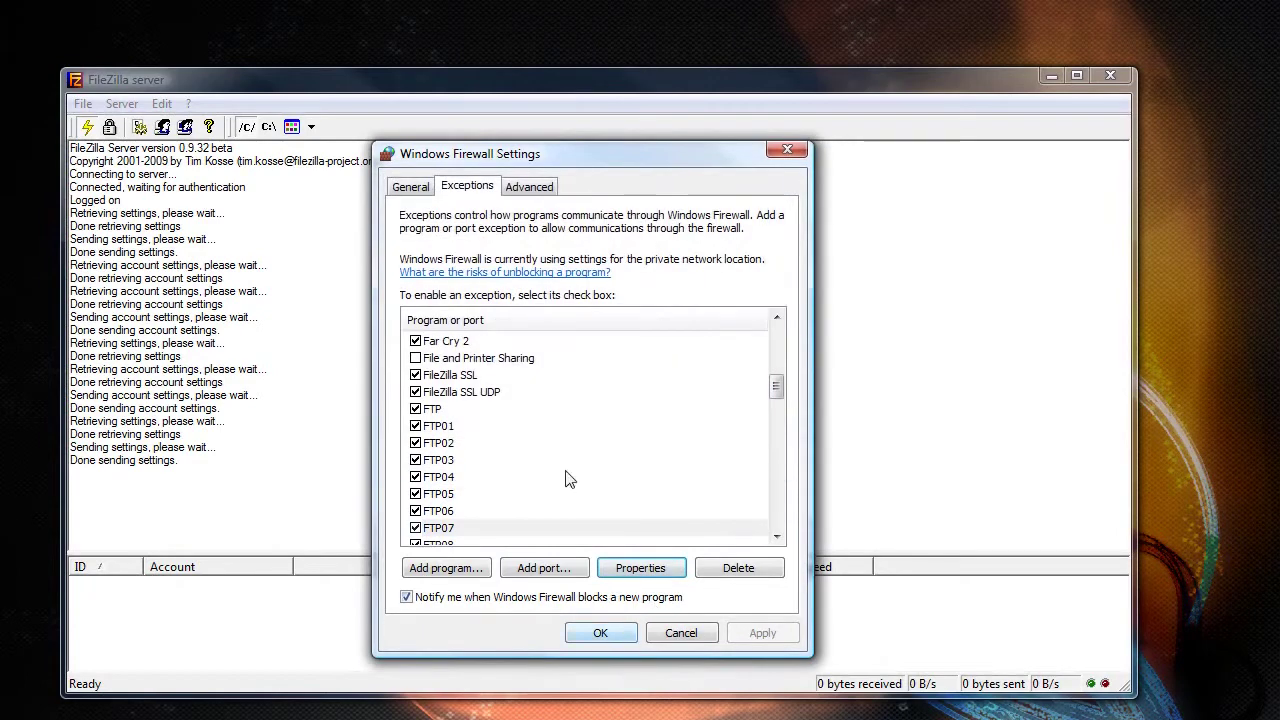
pyautogui.click(776, 537)
pyautogui.click(776, 537)
pyautogui.click(776, 537)
pyautogui.click(776, 537)
# - Alias the ftp_private group's second shared folder as /Movies, save, and browse it in Firefox
pyautogui.click(600, 633)
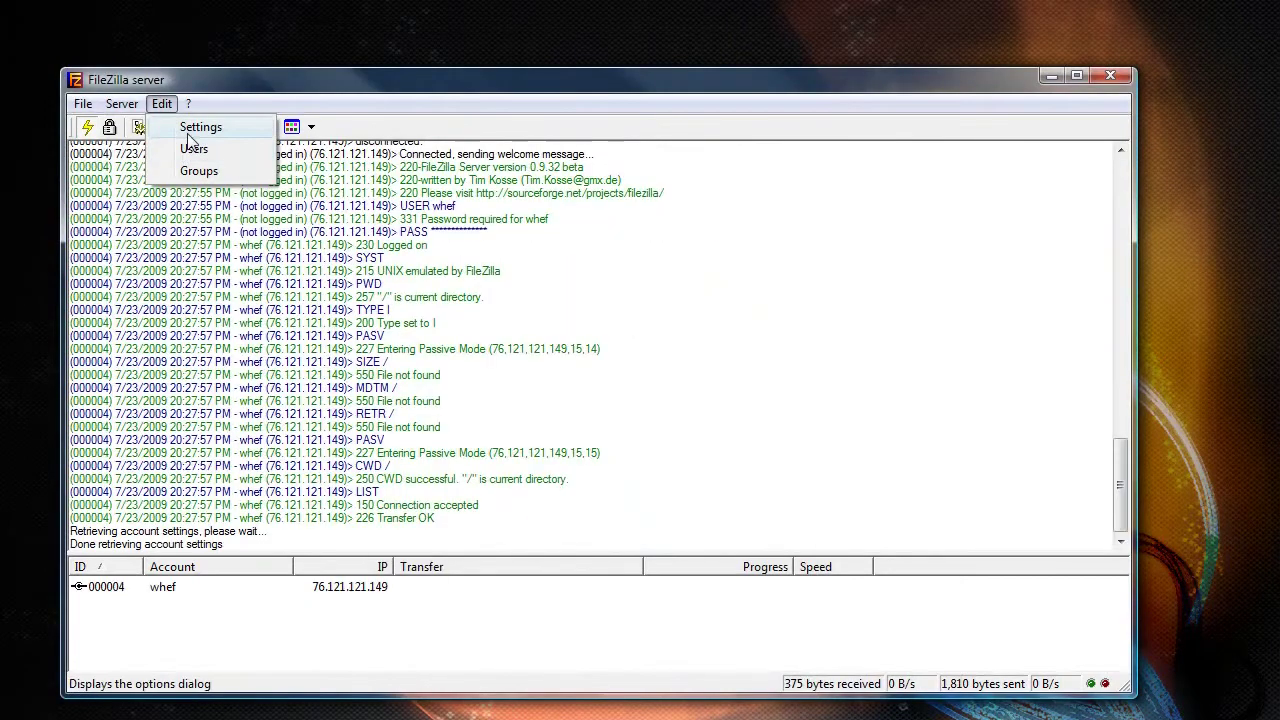
pyautogui.click(198, 171)
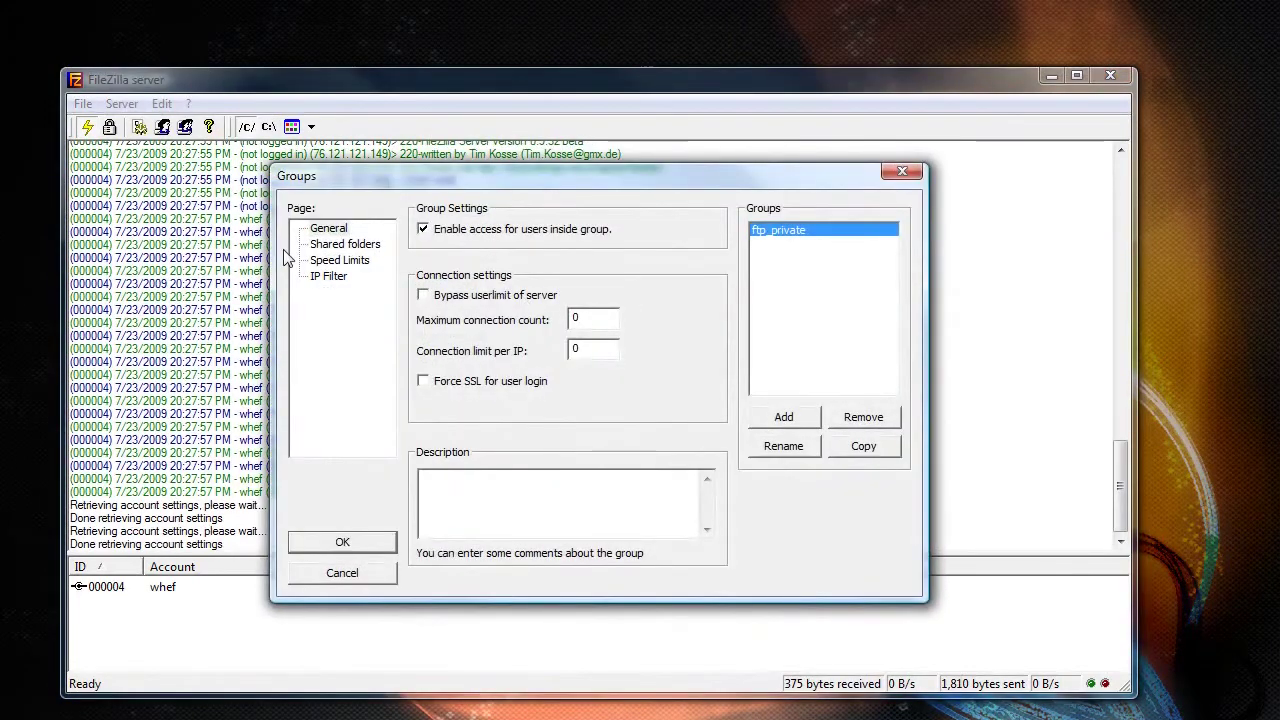
pyautogui.click(348, 246)
pyautogui.rightClick(471, 267)
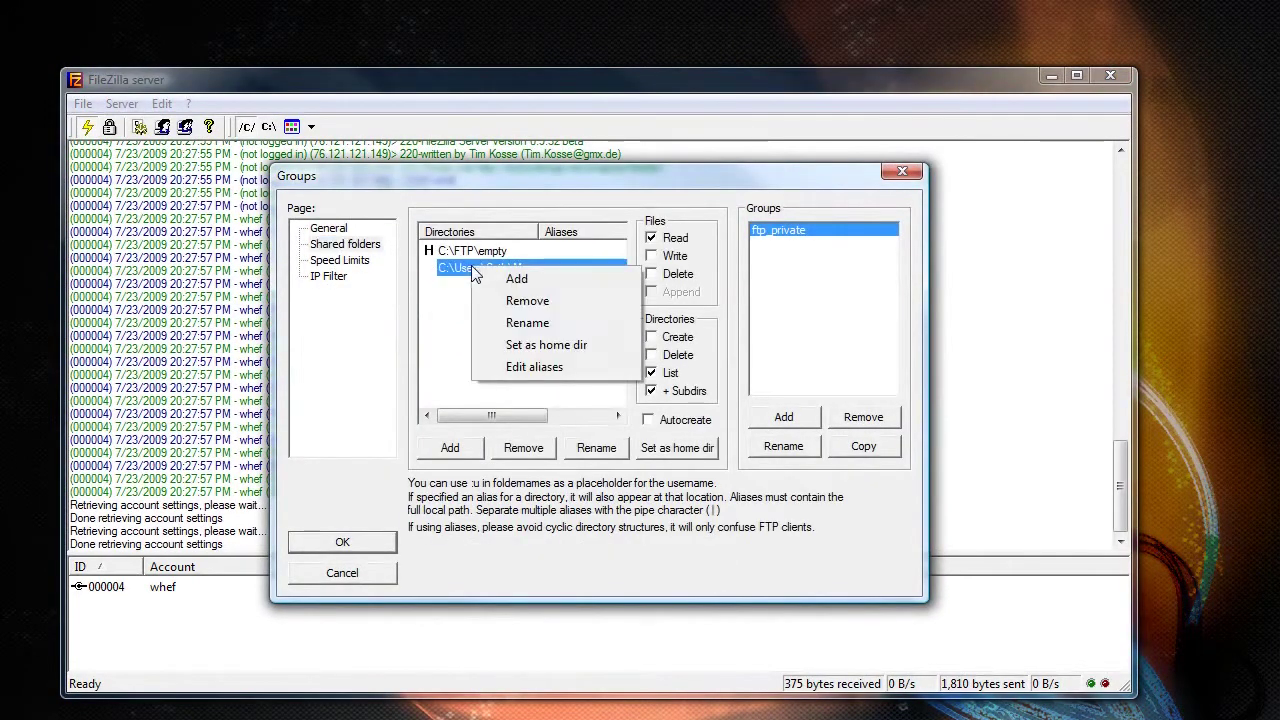
pyautogui.click(535, 367)
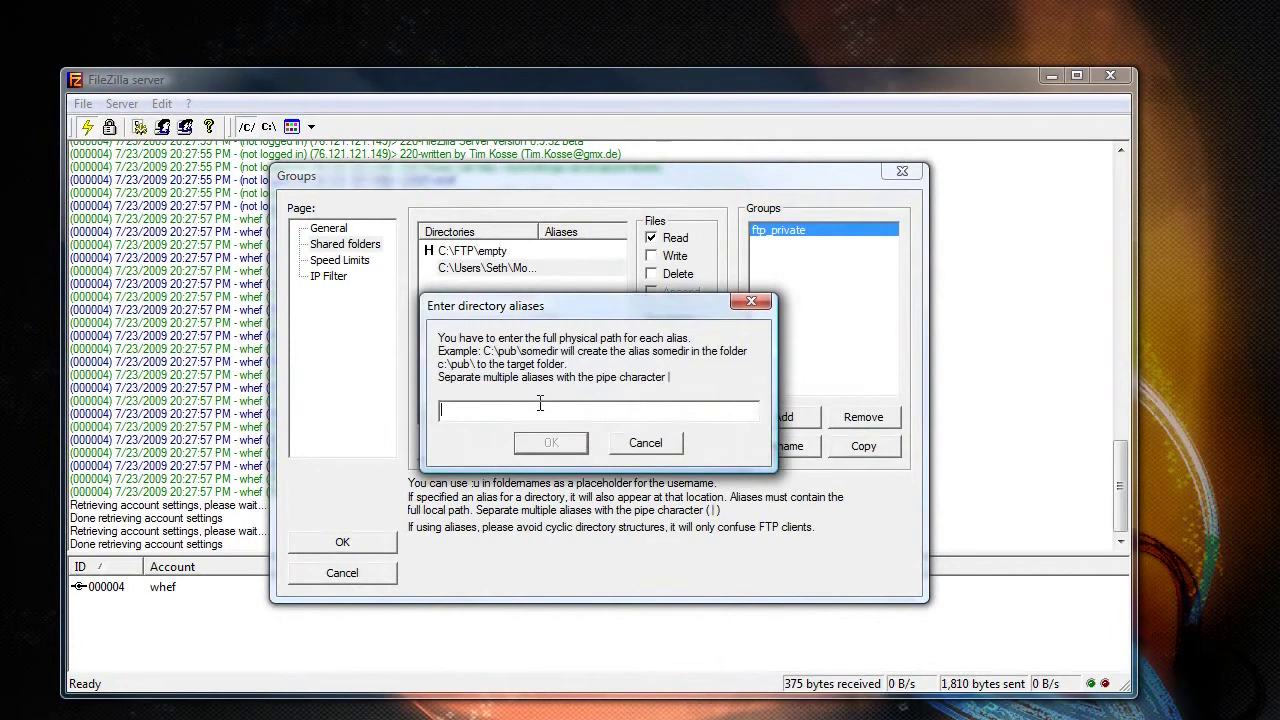
pyautogui.press('Return')
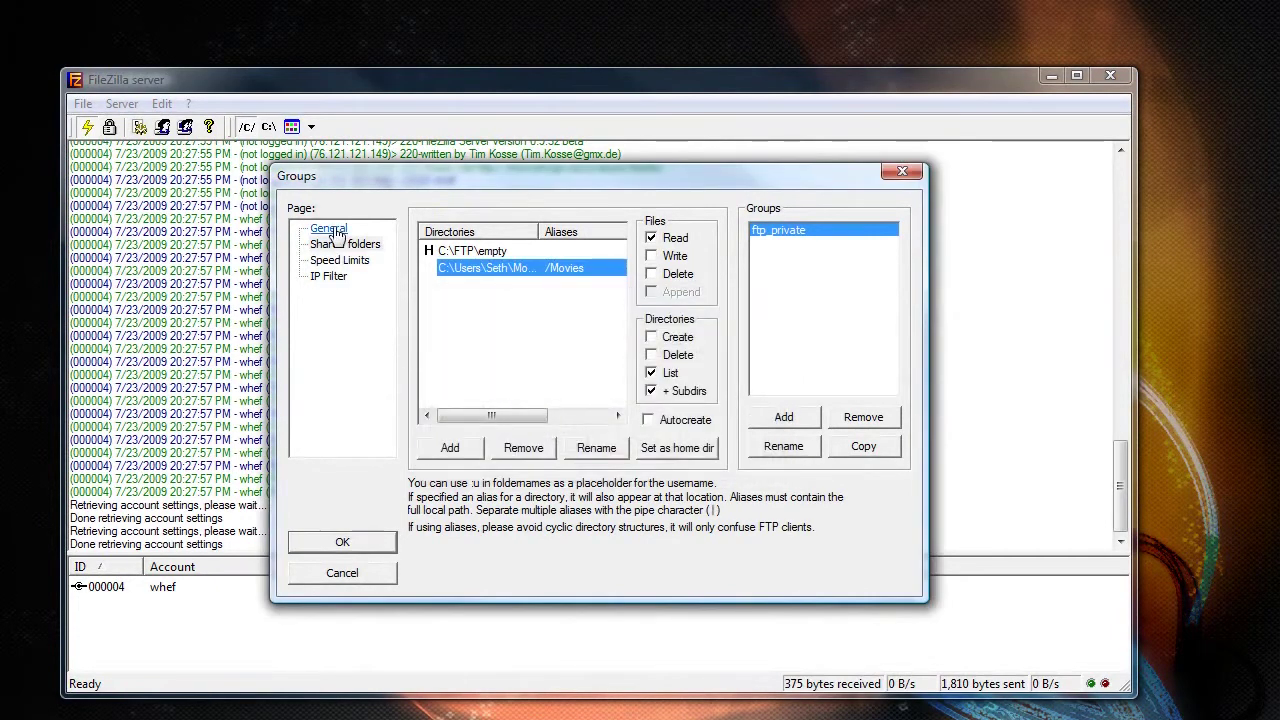
pyautogui.click(342, 542)
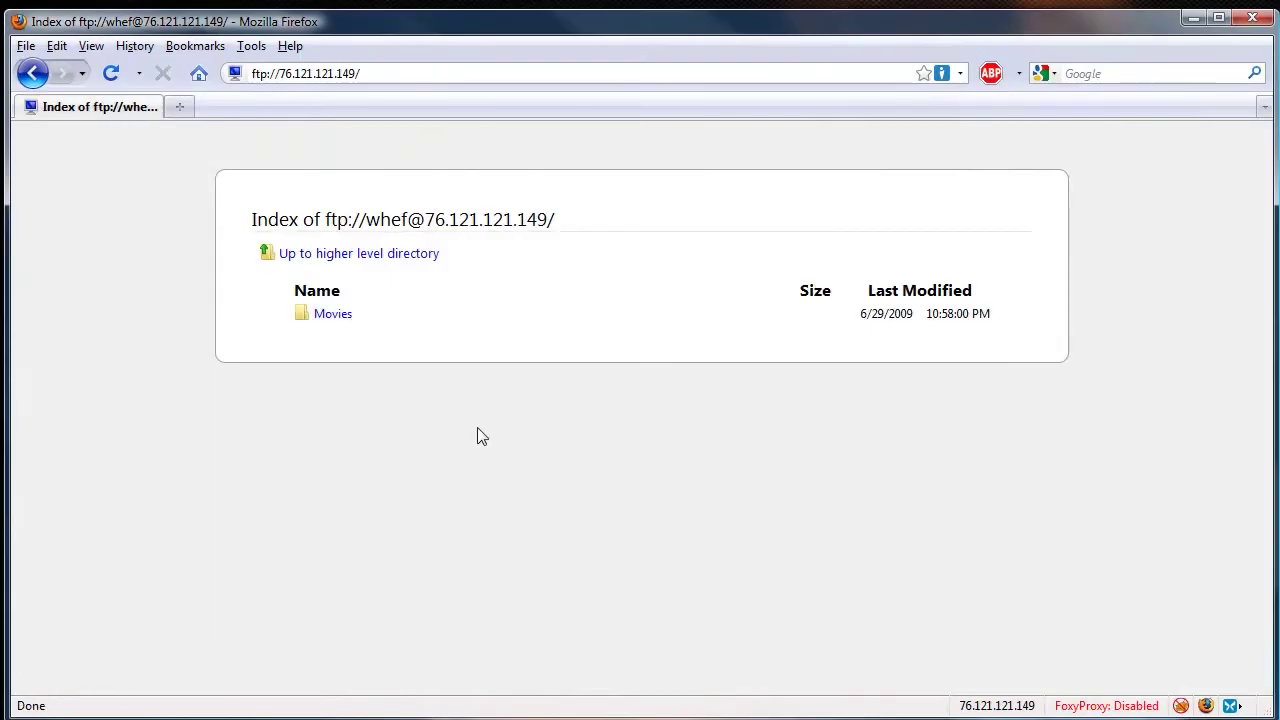
pyautogui.click(330, 314)
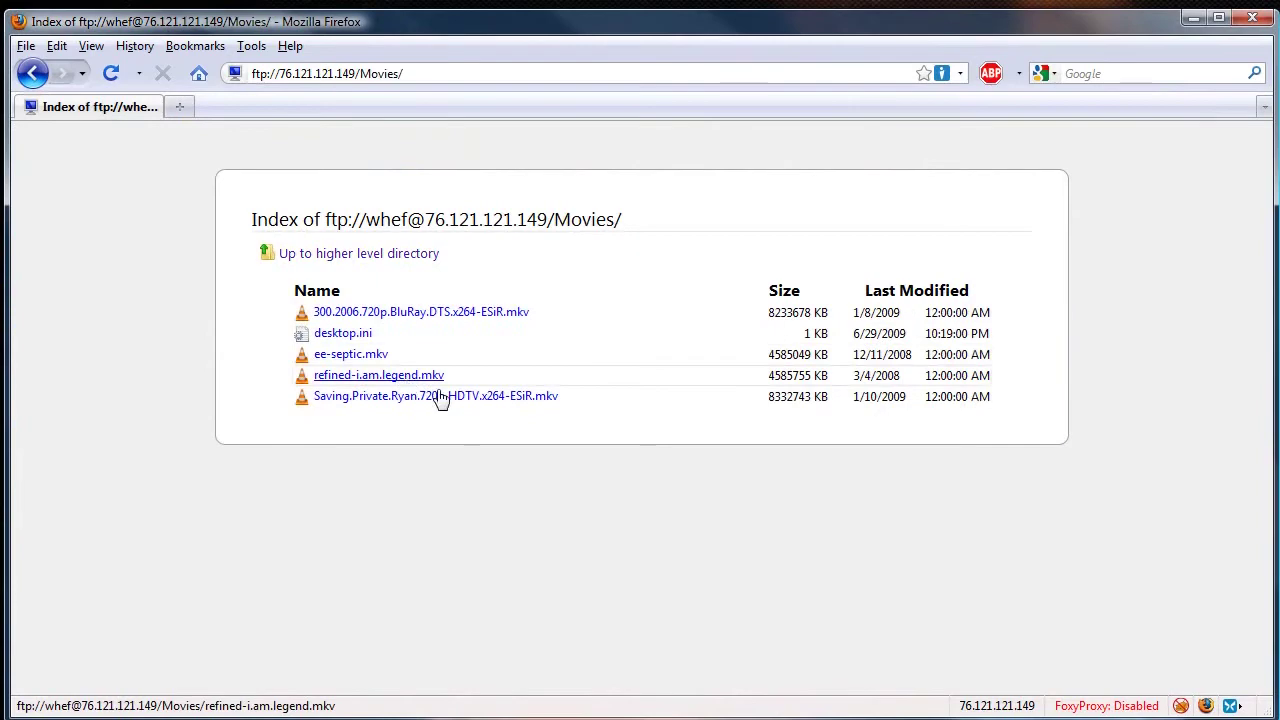
pyautogui.press('BackSpace')
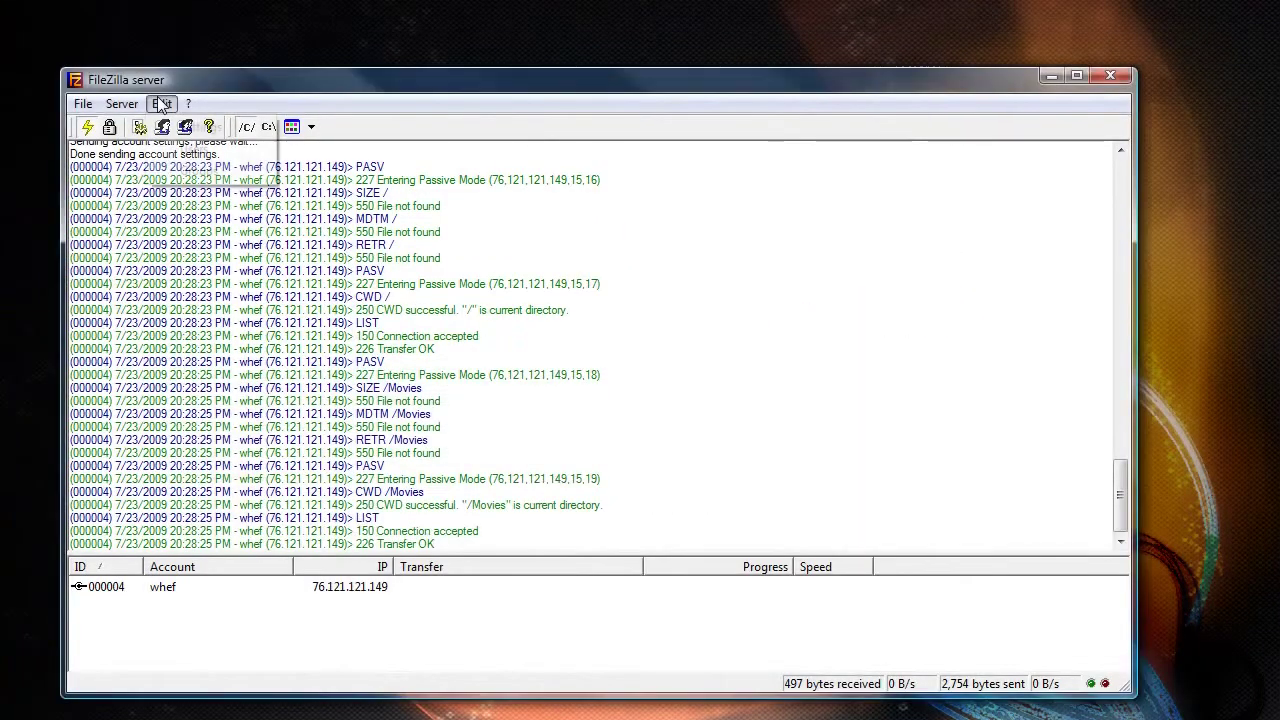
# - Give the user's C:\FTP\cfs-dropbox share the alias /dropbox and save the user settings
pyautogui.click(161, 103)
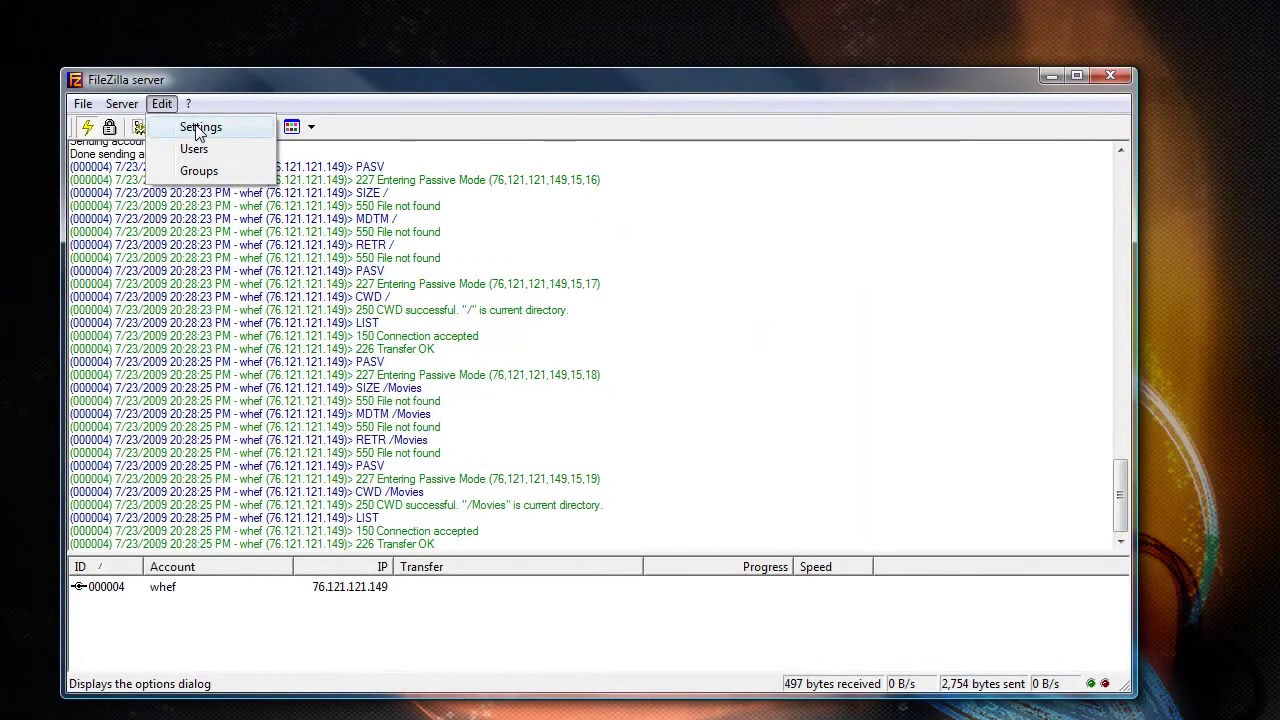
pyautogui.click(196, 149)
pyautogui.click(325, 244)
pyautogui.rightClick(500, 256)
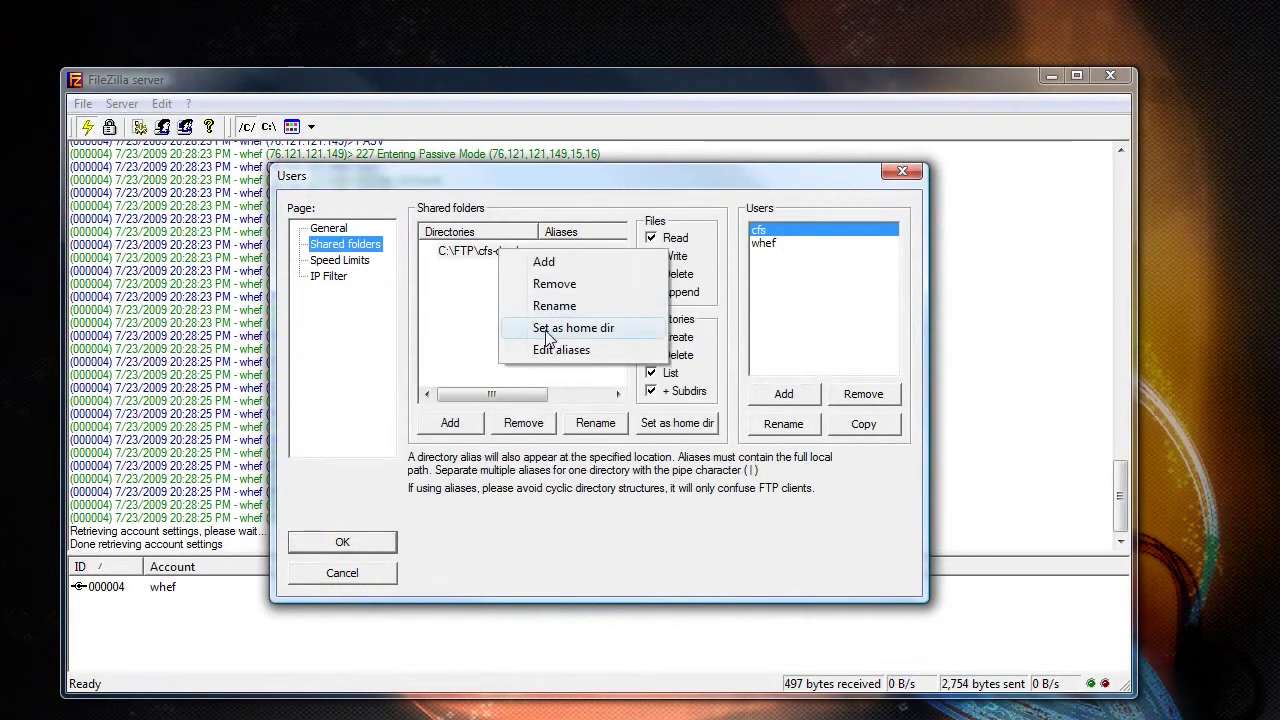
pyautogui.rightClick(488, 251)
pyautogui.click(548, 347)
pyautogui.write('/dropbox')
pyautogui.press('Return')
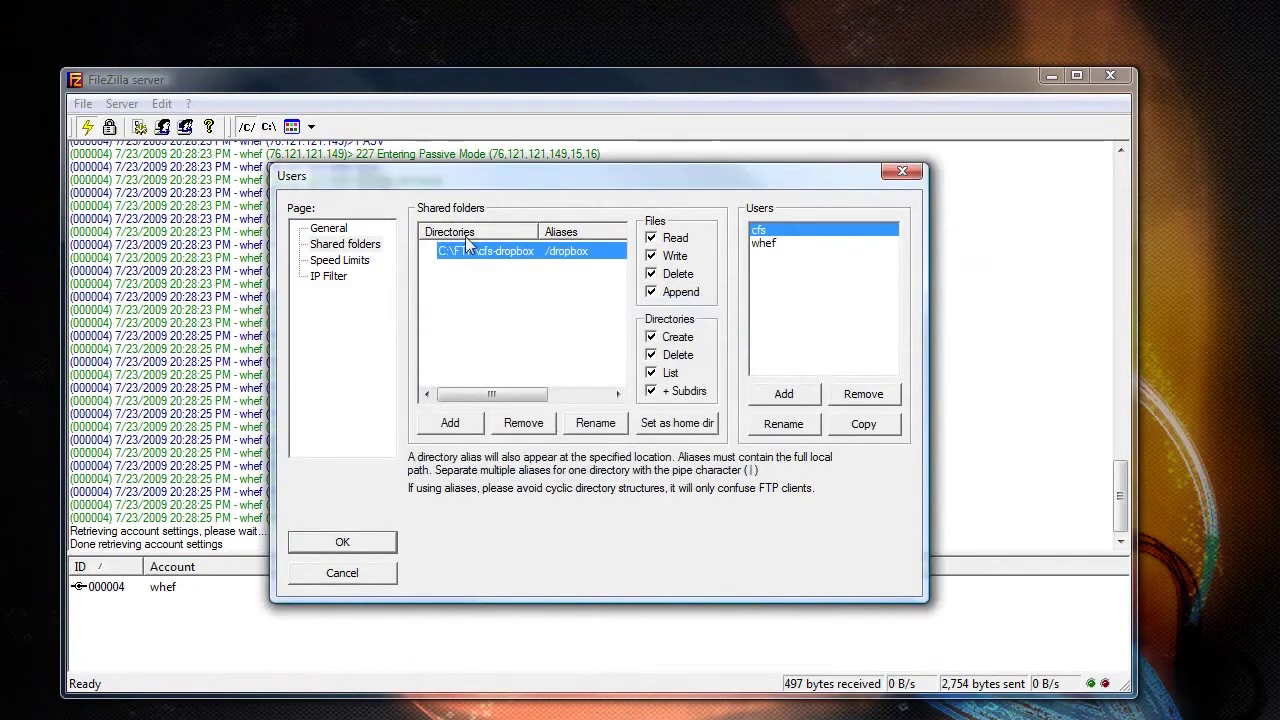
pyautogui.click(384, 545)
pyautogui.hotkey('alt', 'Tab')
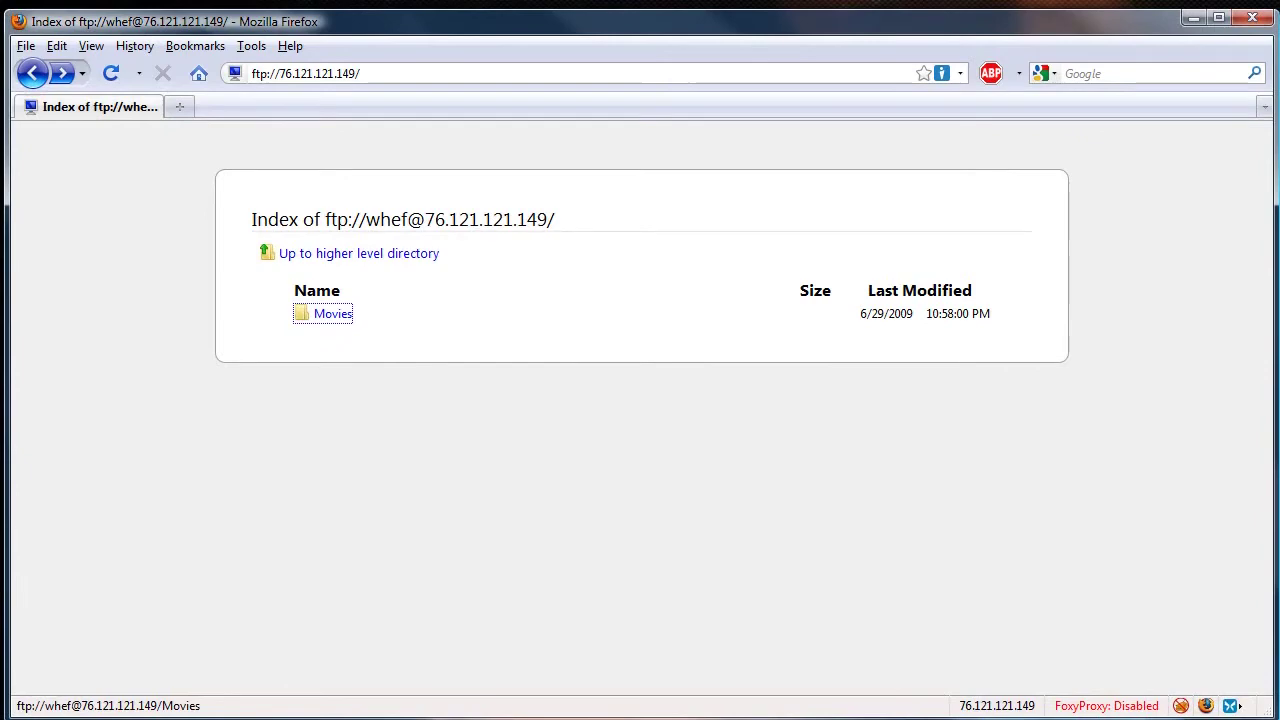
pyautogui.rightClick(358, 718)
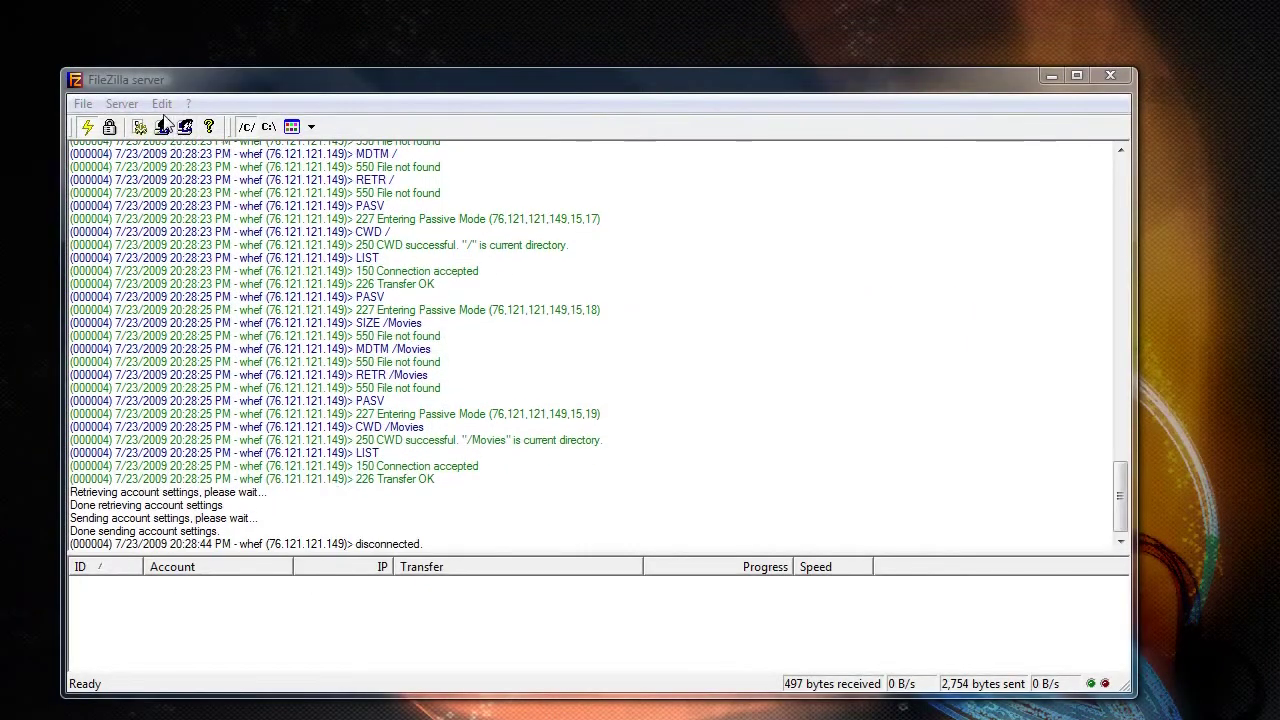
# - Enable Autoban to block an IP for 24 hours after 7 failed login attempts
pyautogui.click(162, 104)
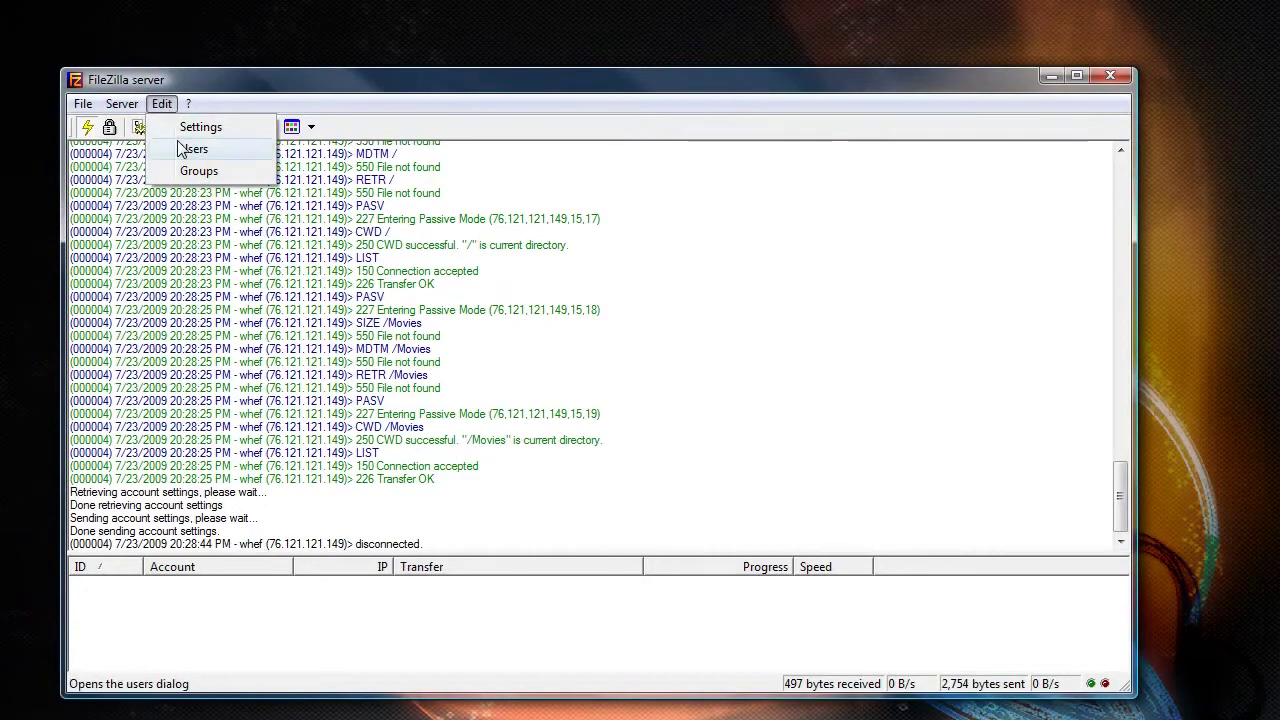
pyautogui.click(200, 127)
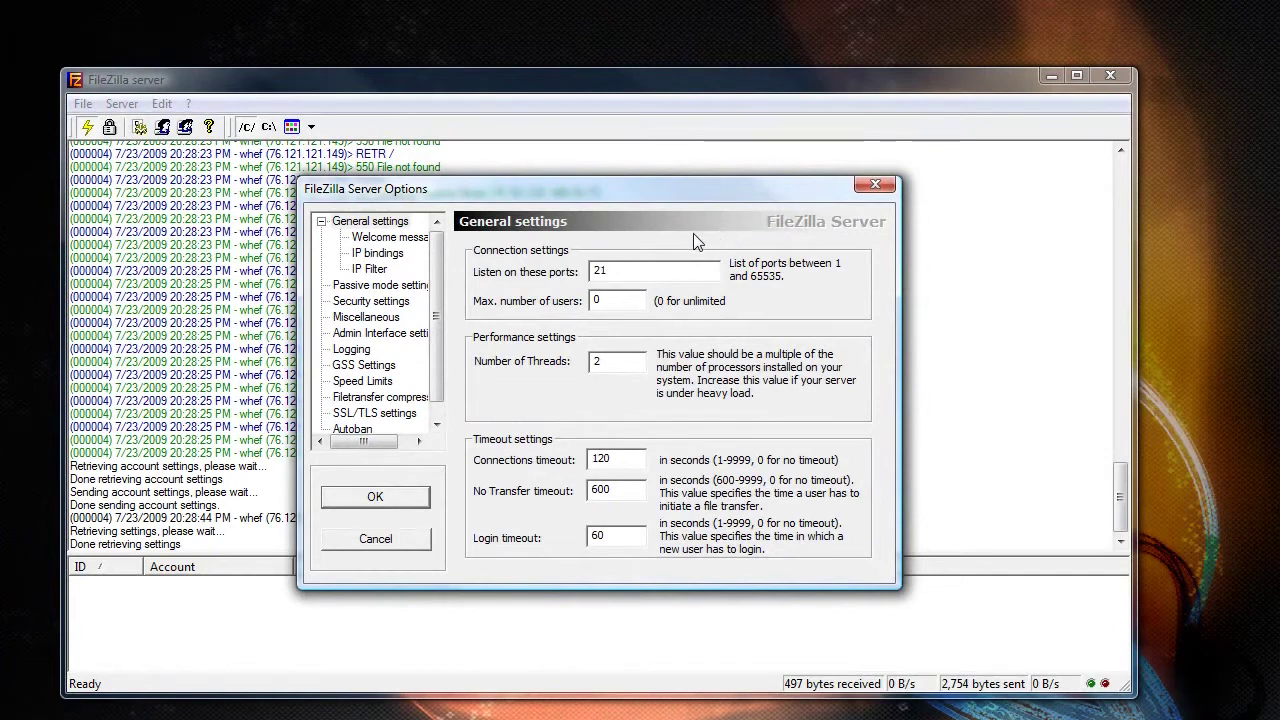
pyautogui.scroll(-1, 436, 362)
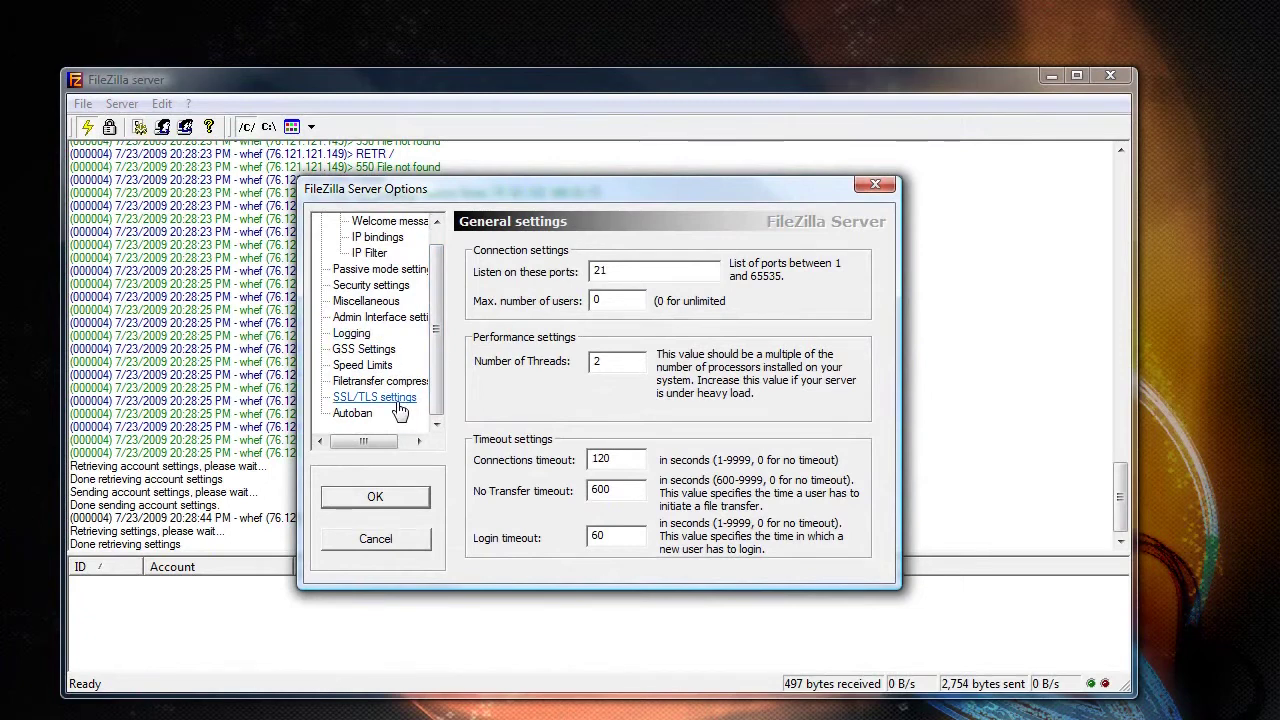
pyautogui.click(365, 413)
pyautogui.click(521, 349)
pyautogui.doubleClick(593, 372)
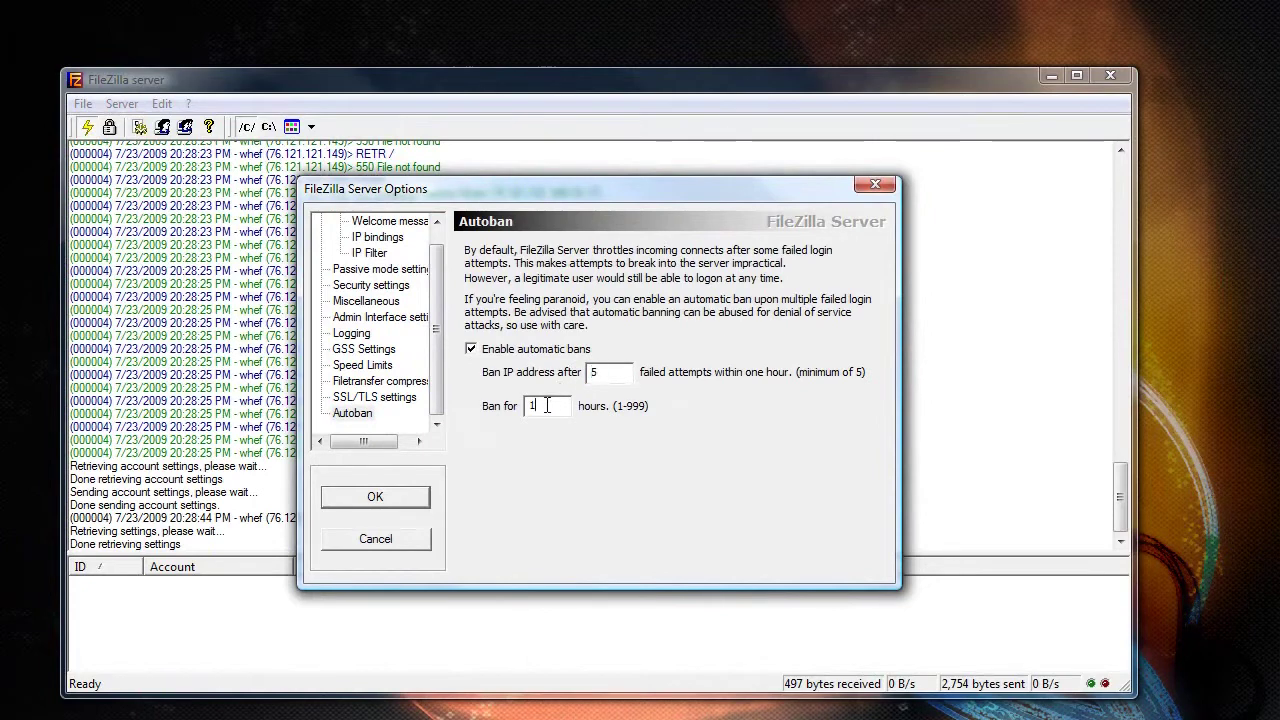
pyautogui.write('24')
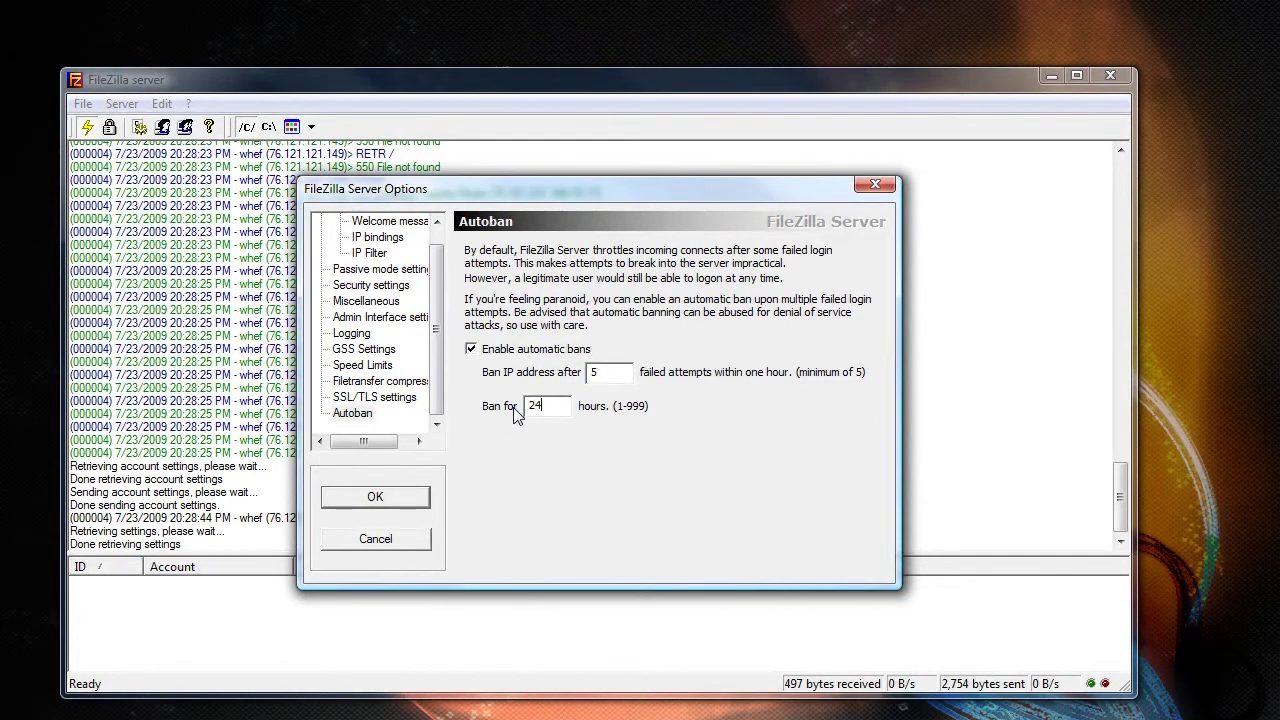
pyautogui.hotkey('shift', 'Tab')
# - Enable FTP over SSL/TLS and fill in the details for a new self-signed certificate
pyautogui.click(378, 397)
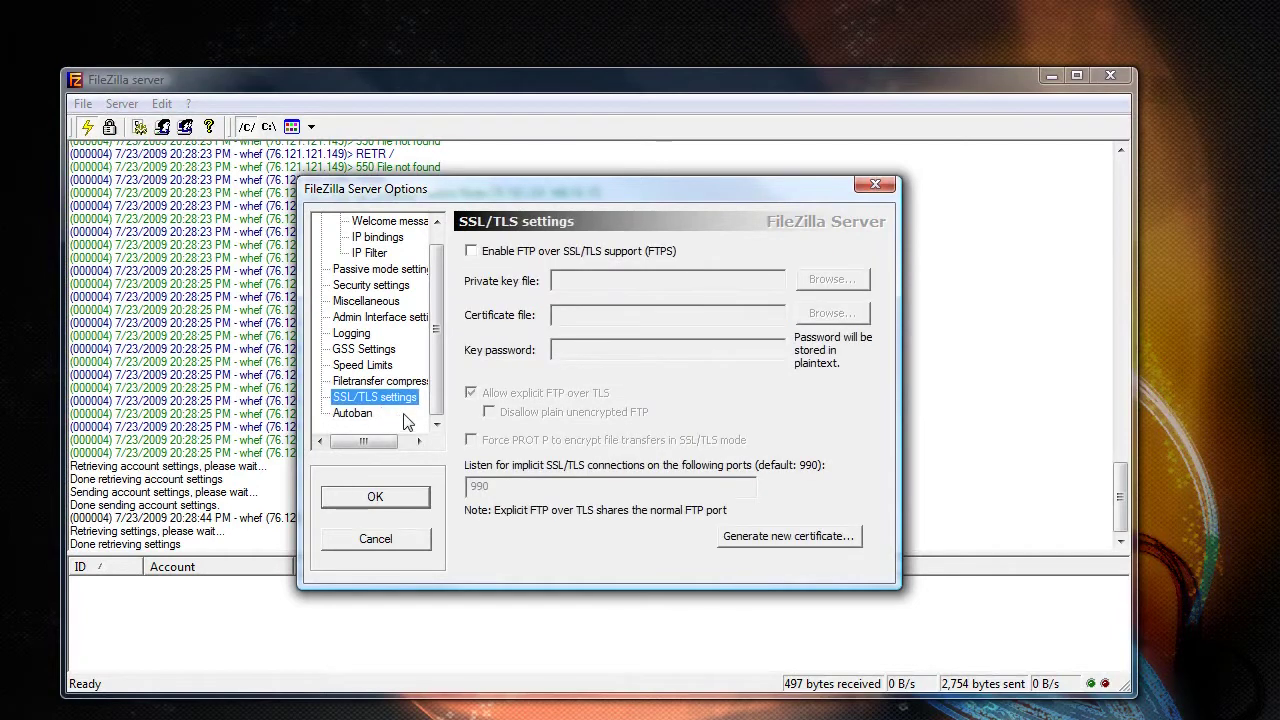
pyautogui.click(484, 251)
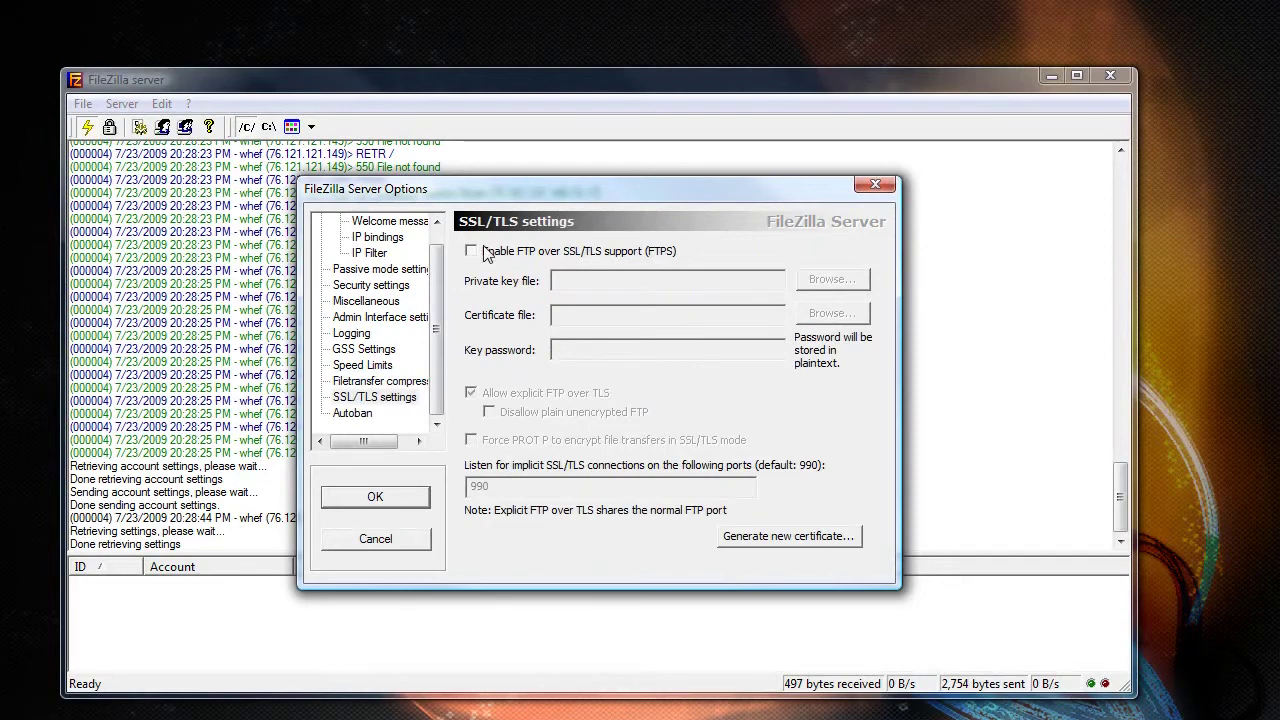
pyautogui.click(790, 535)
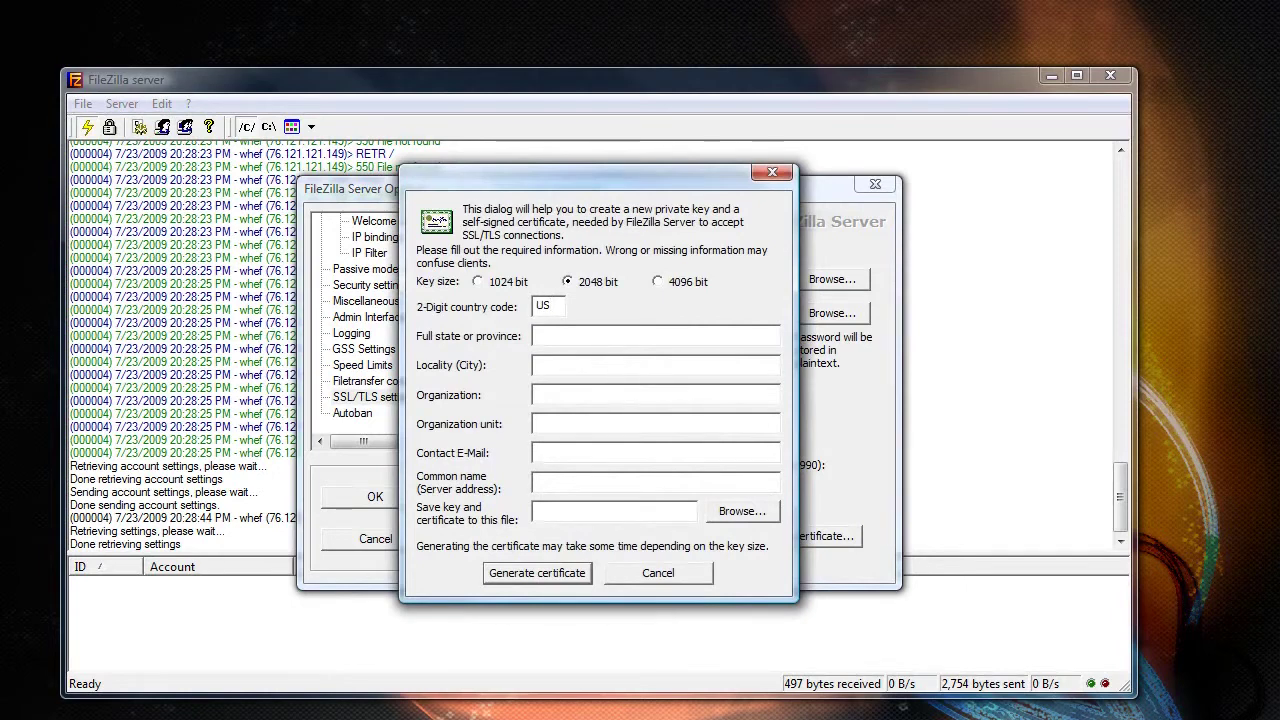
pyautogui.click(540, 365)
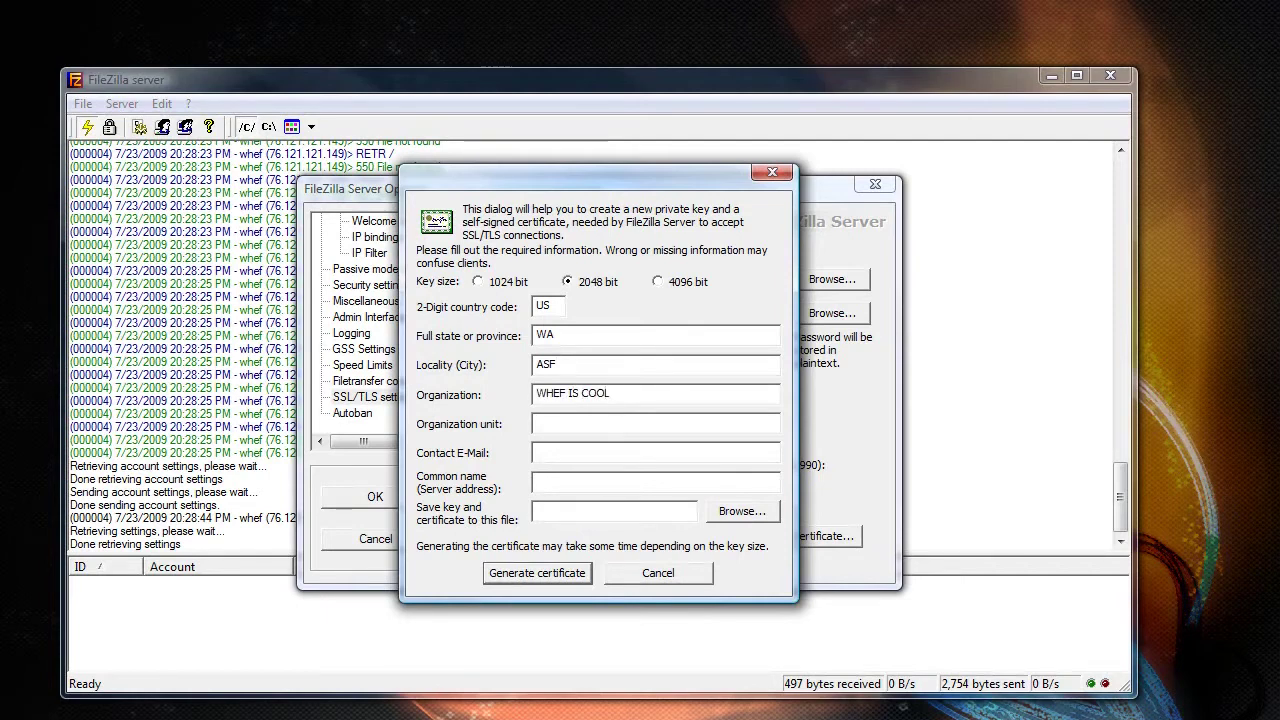
pyautogui.write('WHEF IS MORE COOL')
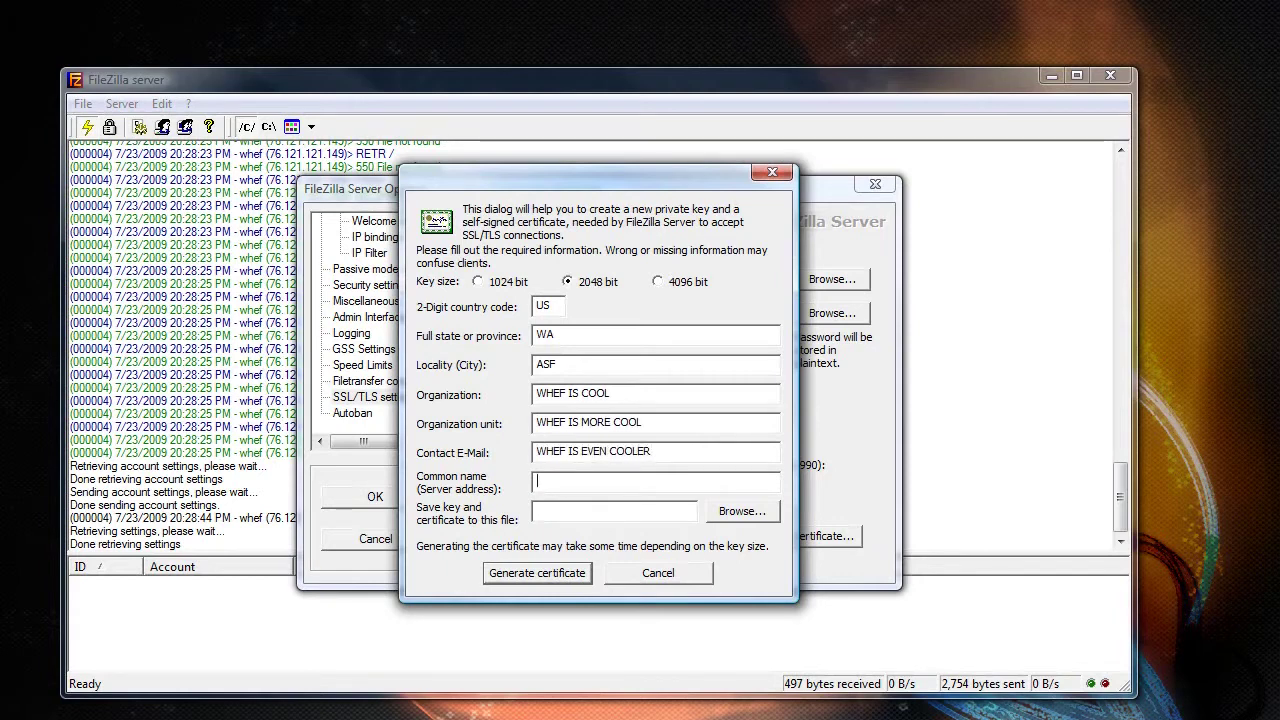
pyautogui.press('Tab')
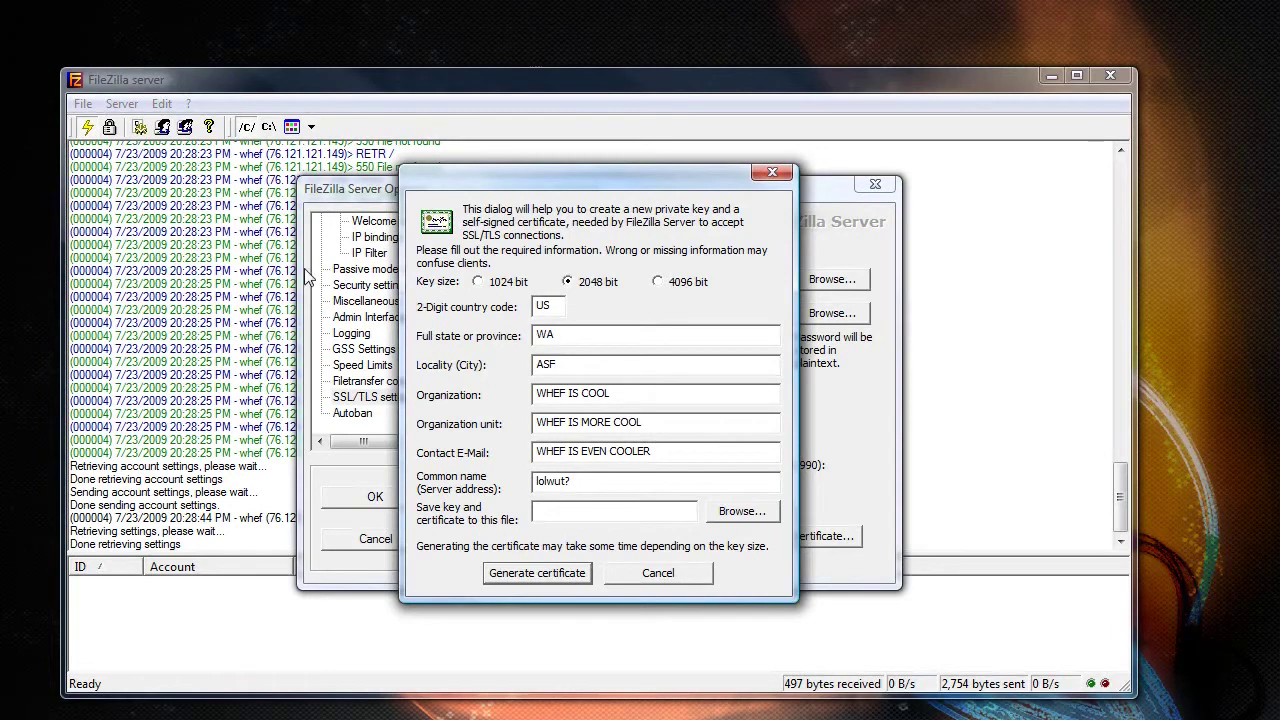
# - Save the key and certificate as certificate.crt on the Desktop and generate the certificate
pyautogui.click(760, 517)
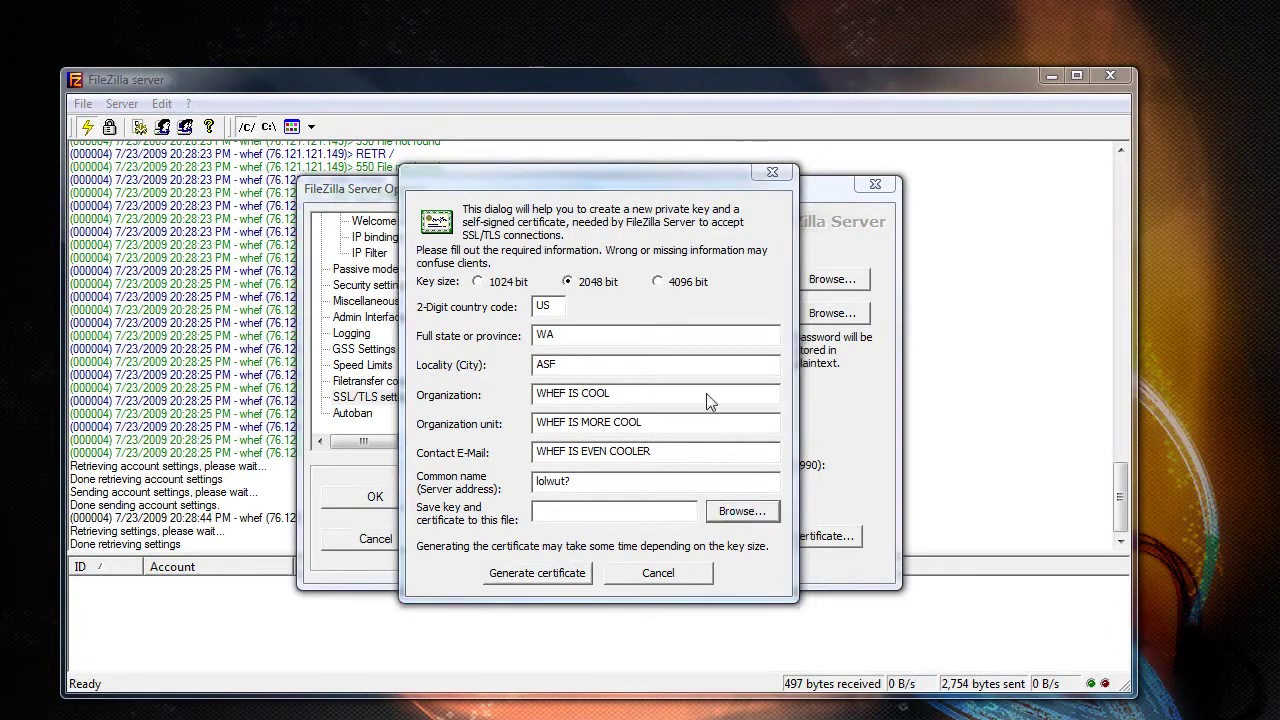
pyautogui.click(447, 341)
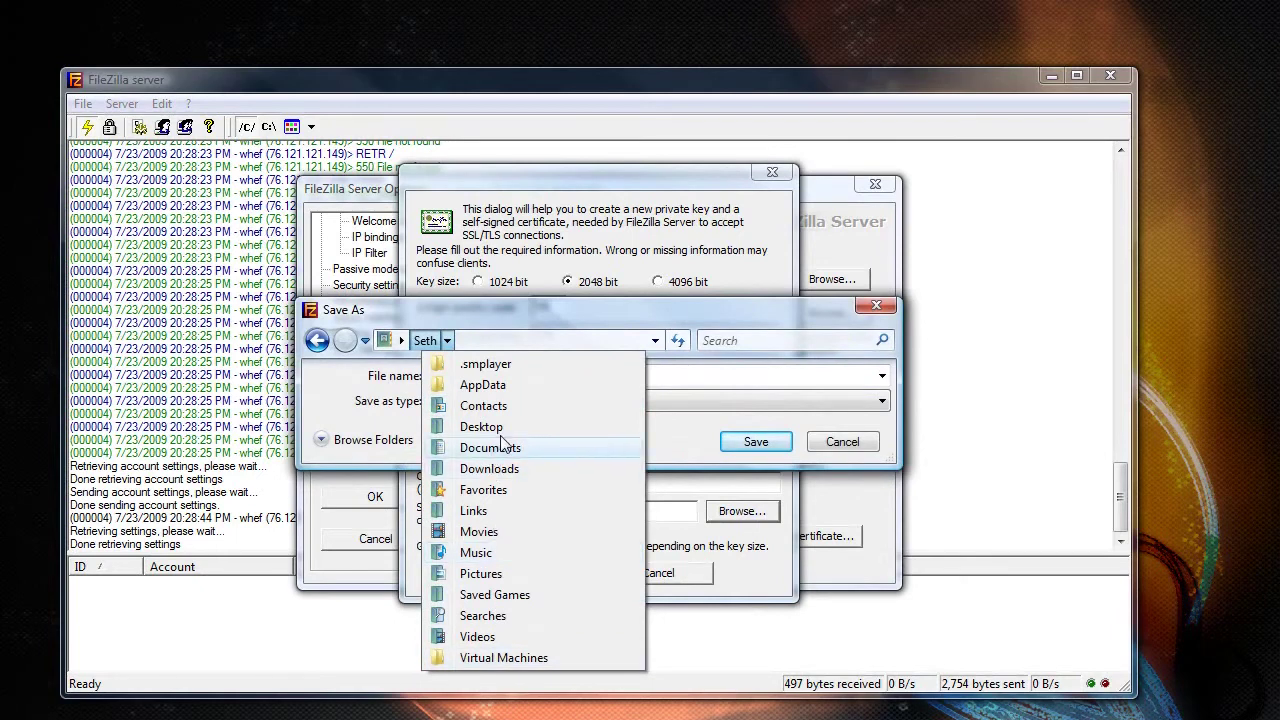
pyautogui.click(543, 427)
pyautogui.click(756, 443)
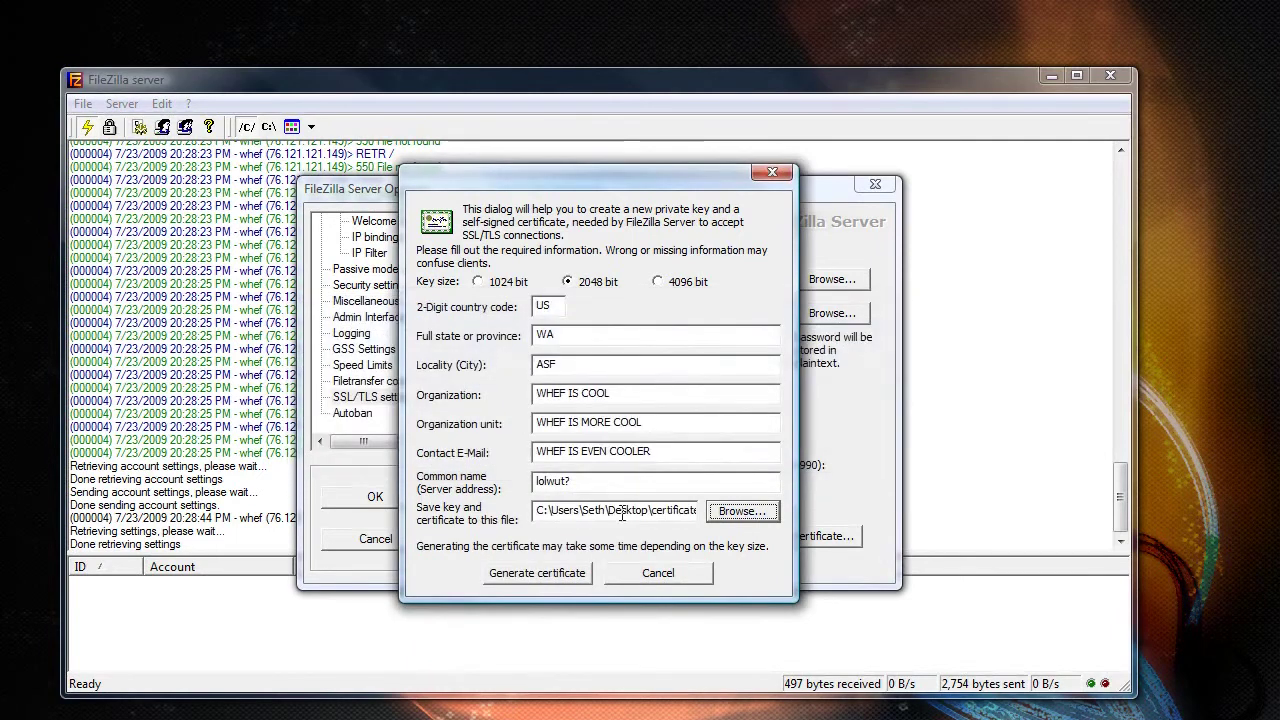
pyautogui.click(545, 578)
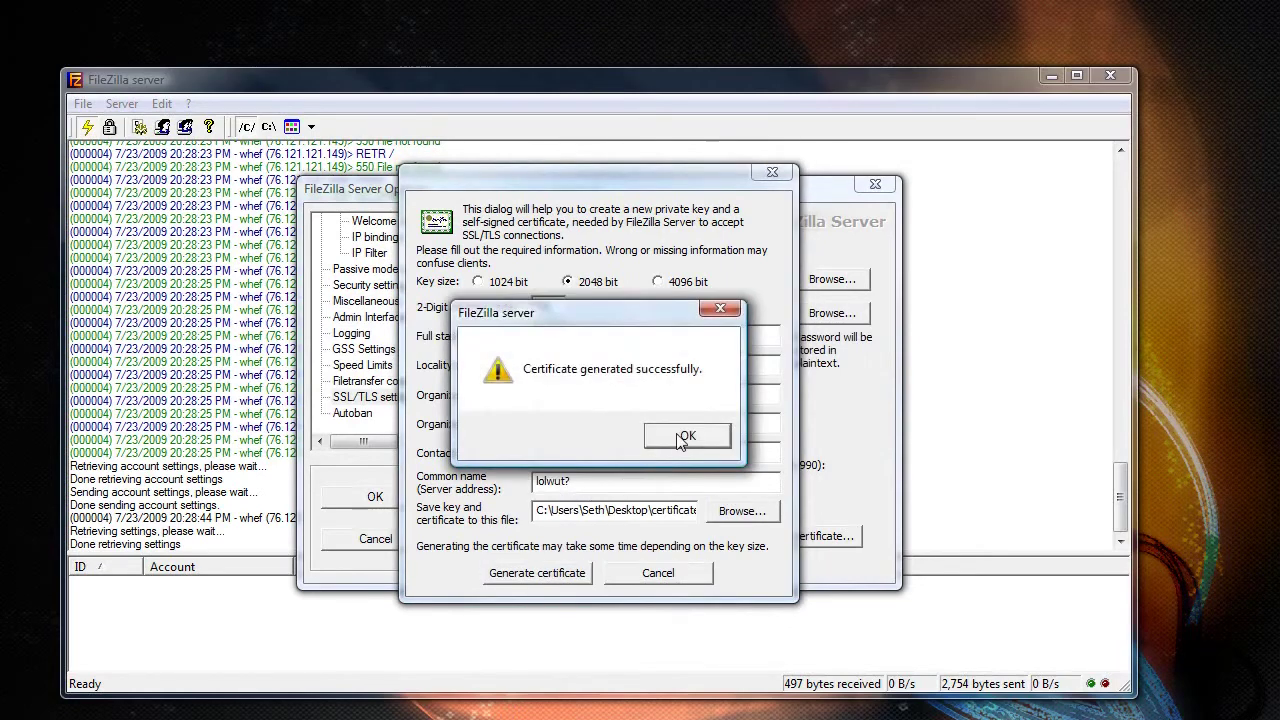
pyautogui.click(683, 431)
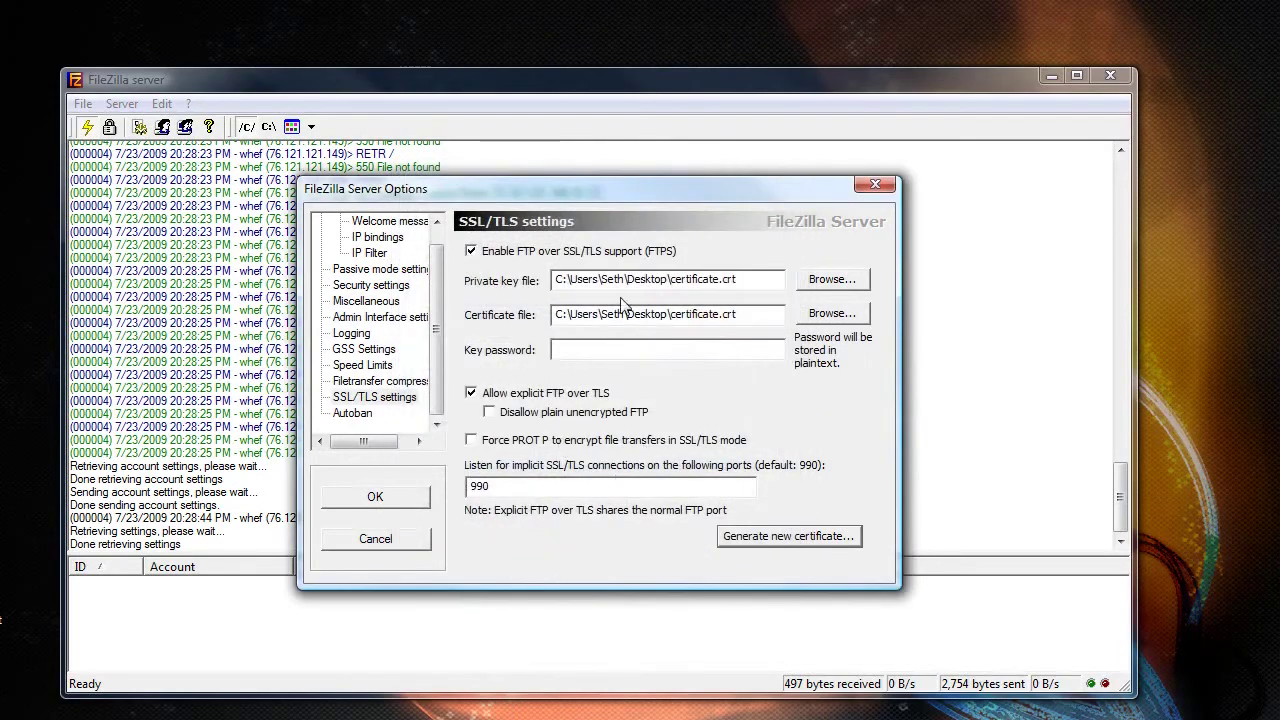
# - Enter the certificate key password and force PROT P, keeping the implicit SSL port at 990
pyautogui.click(621, 355)
pyautogui.write('*************')
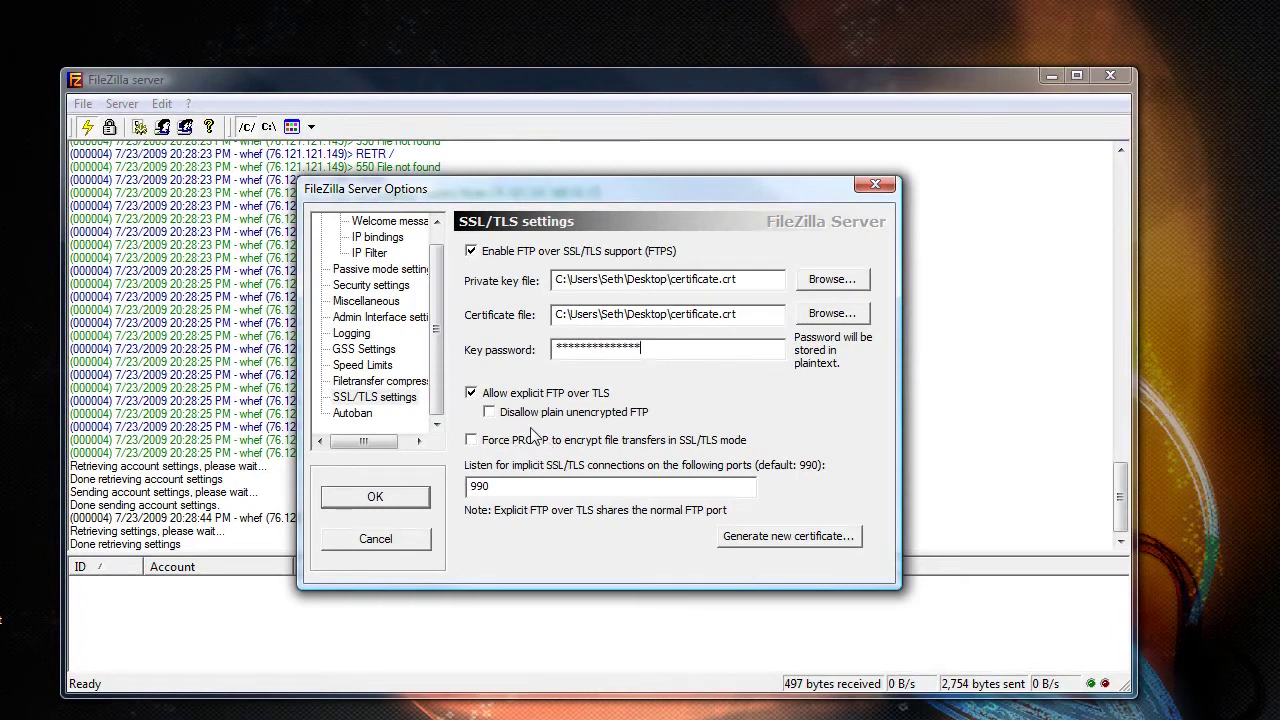
pyautogui.click(521, 445)
pyautogui.moveTo(478, 486); pyautogui.dragTo(523, 487)
pyautogui.click(487, 487)
# - Save the SSL/TLS options and open the firewall's program exceptions list from Control Panel
pyautogui.click(375, 497)
pyautogui.press('super')
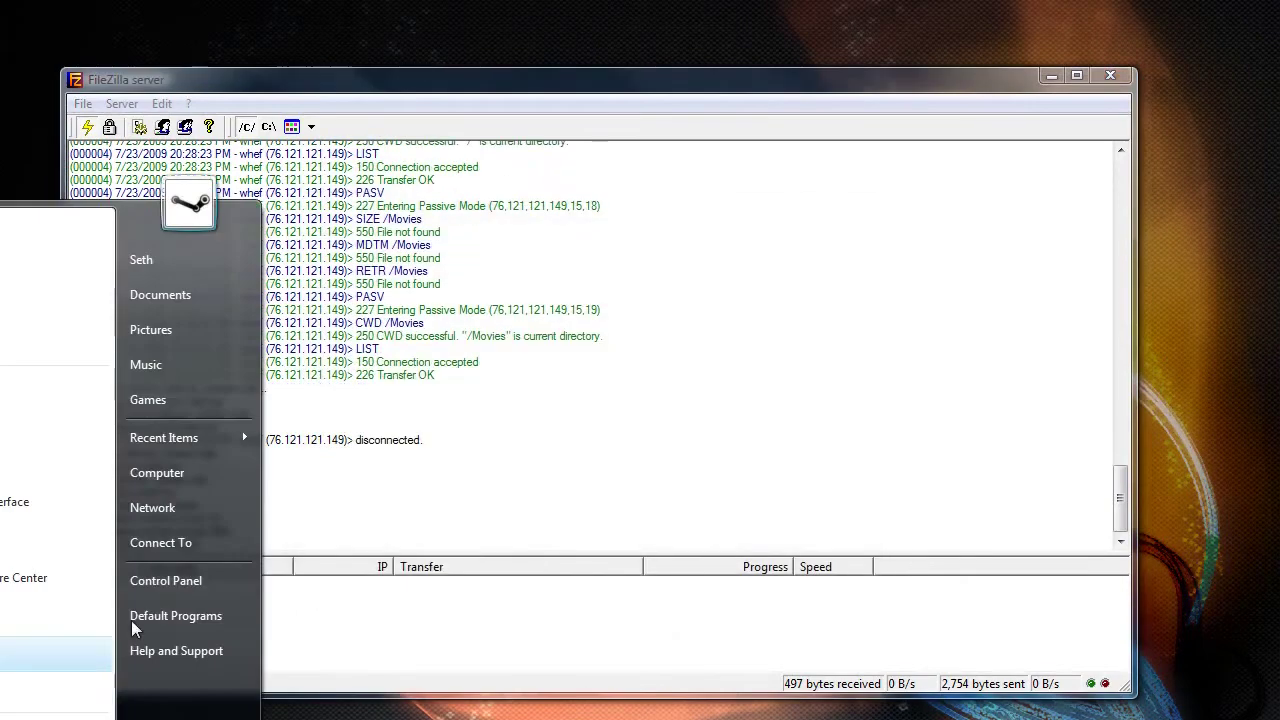
pyautogui.click(184, 581)
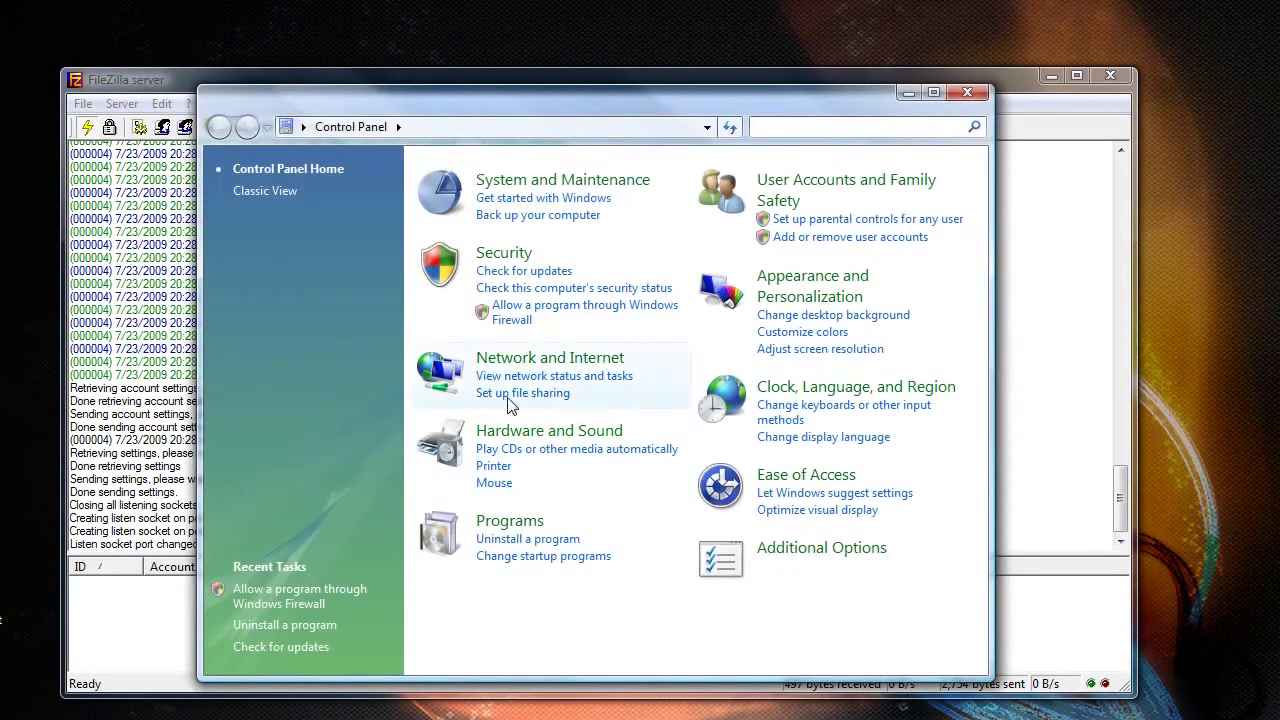
pyautogui.click(522, 312)
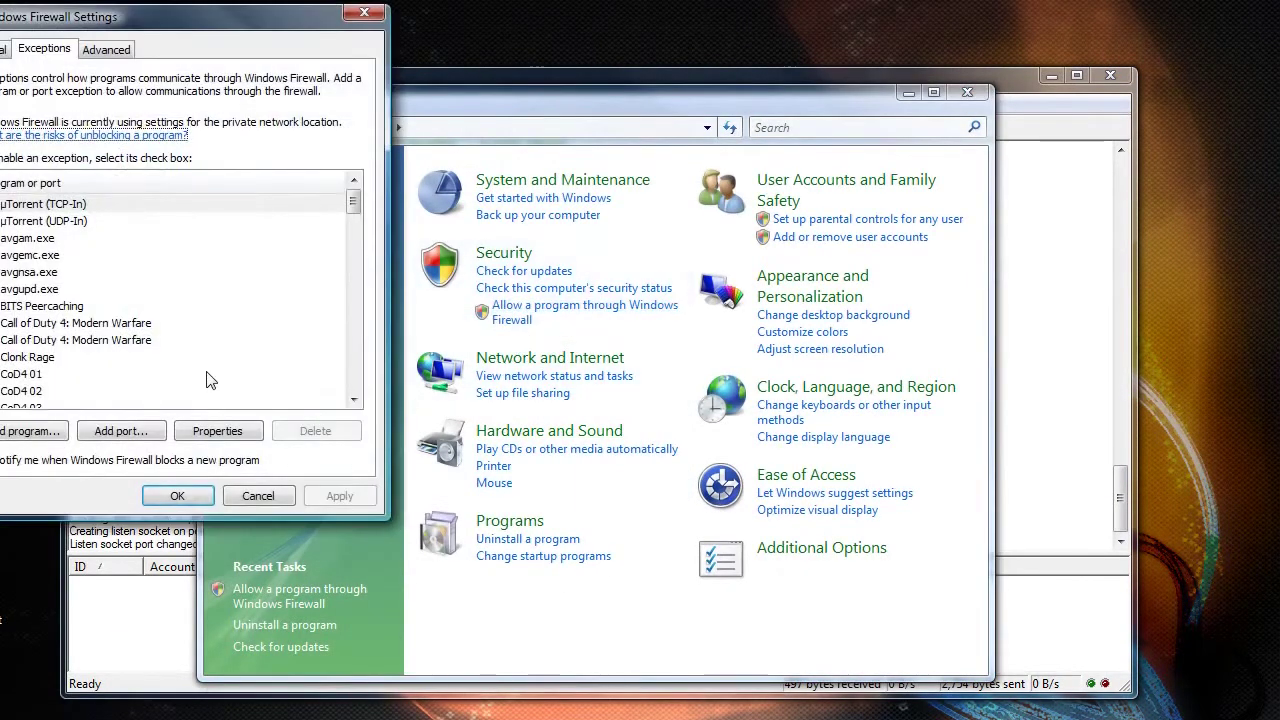
pyautogui.moveTo(155, 22); pyautogui.dragTo(666, 198)
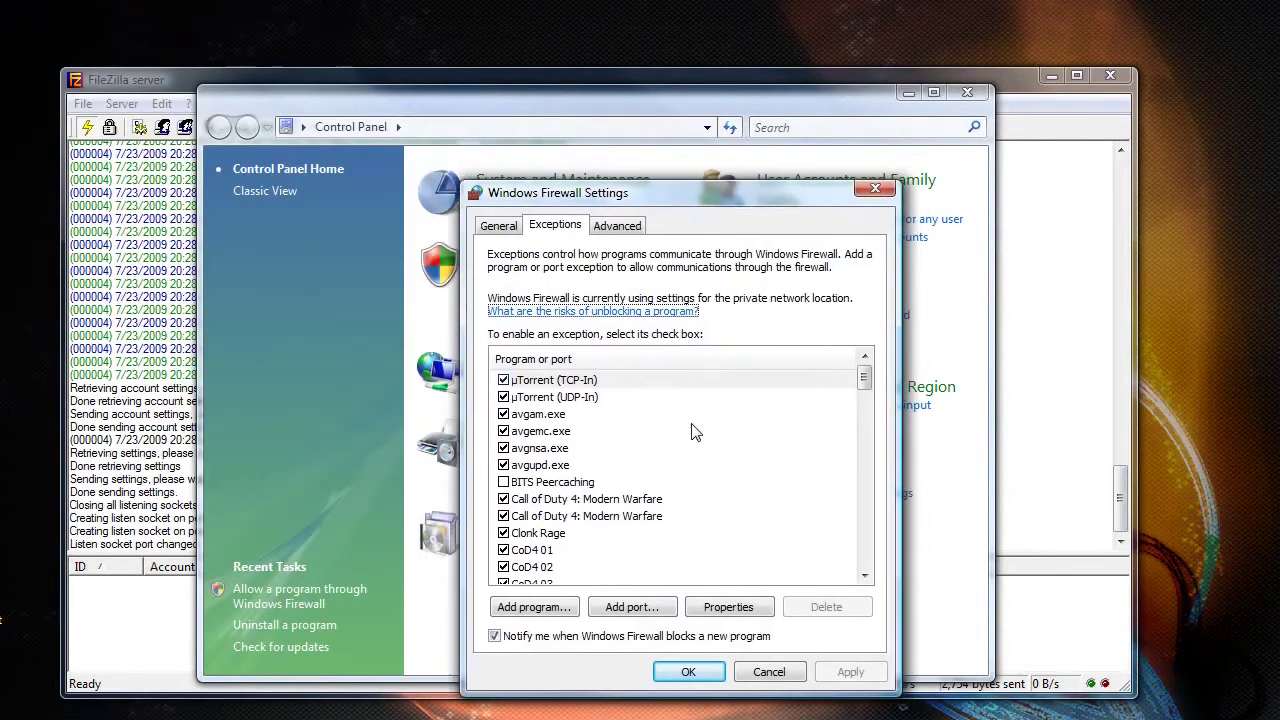
pyautogui.click(688, 549)
pyautogui.scroll(-7, 665, 570)
pyautogui.scroll(4, 650, 565)
pyautogui.scroll(-1, 615, 548)
# - Check the FileZilla SSL exceptions on port 990 TCP and UDP, then close the firewall settings and Control Panel
pyautogui.click(607, 535)
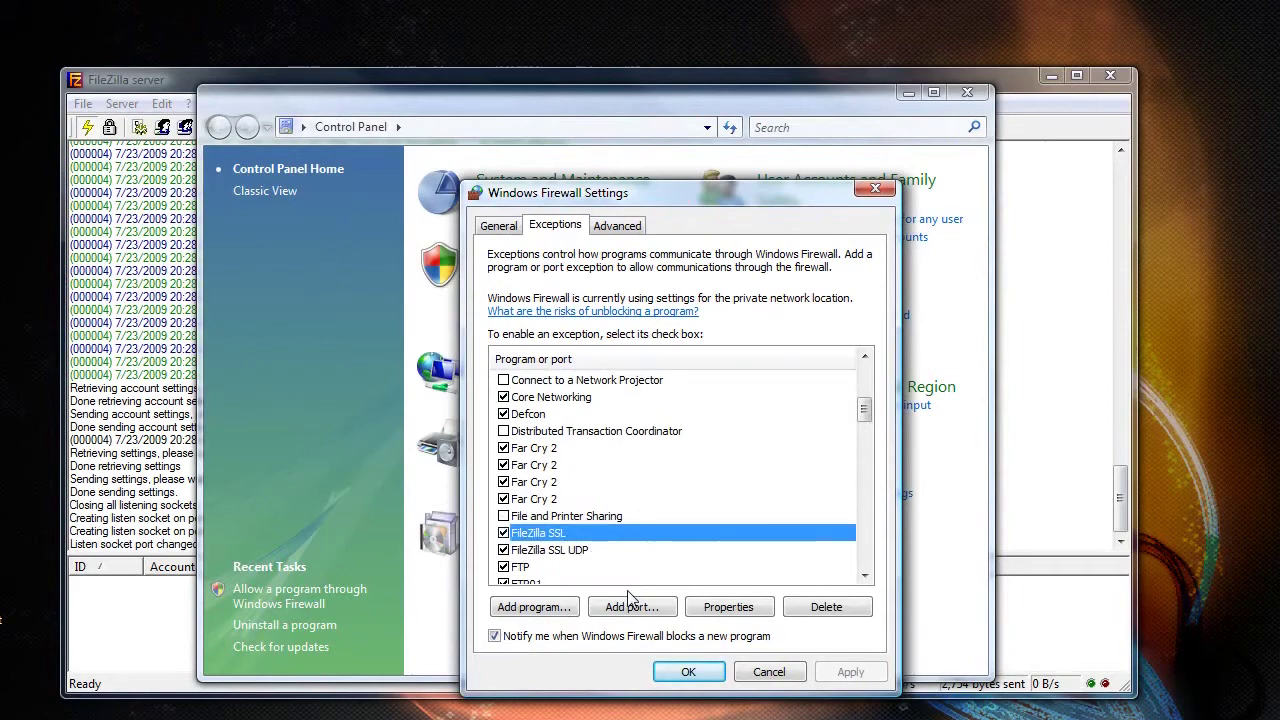
pyautogui.click(728, 607)
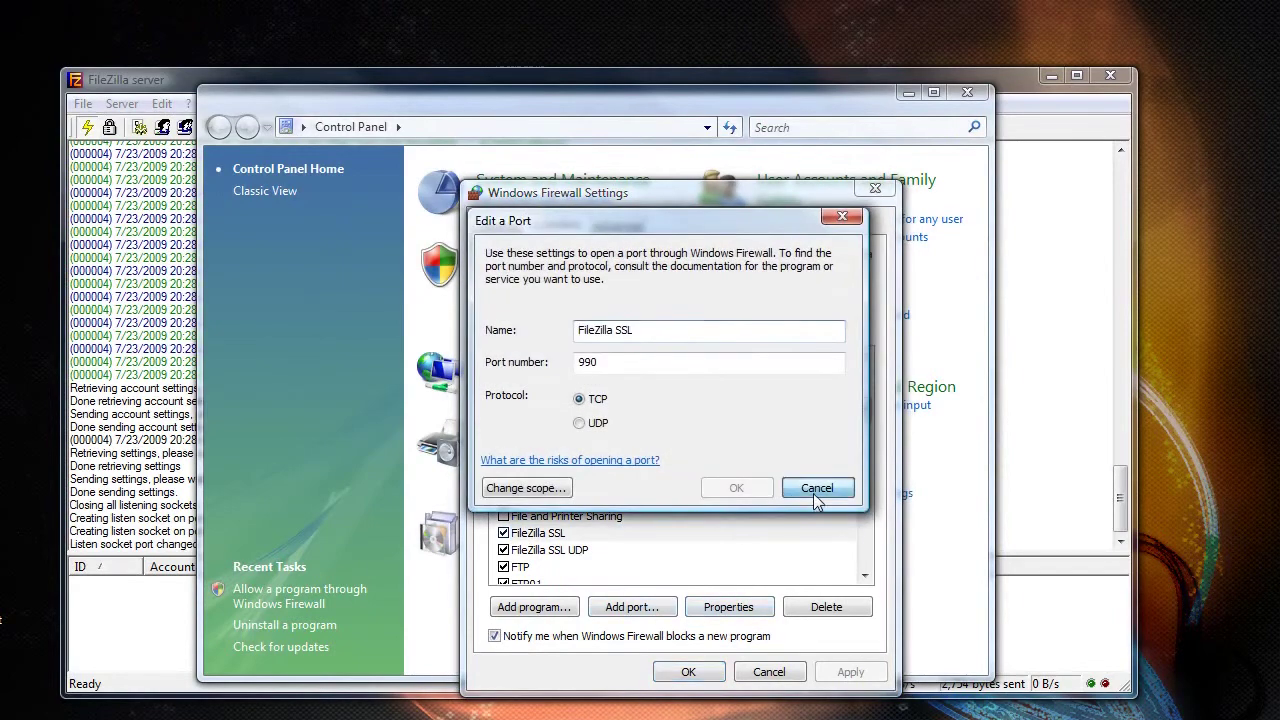
pyautogui.click(815, 487)
pyautogui.doubleClick(610, 558)
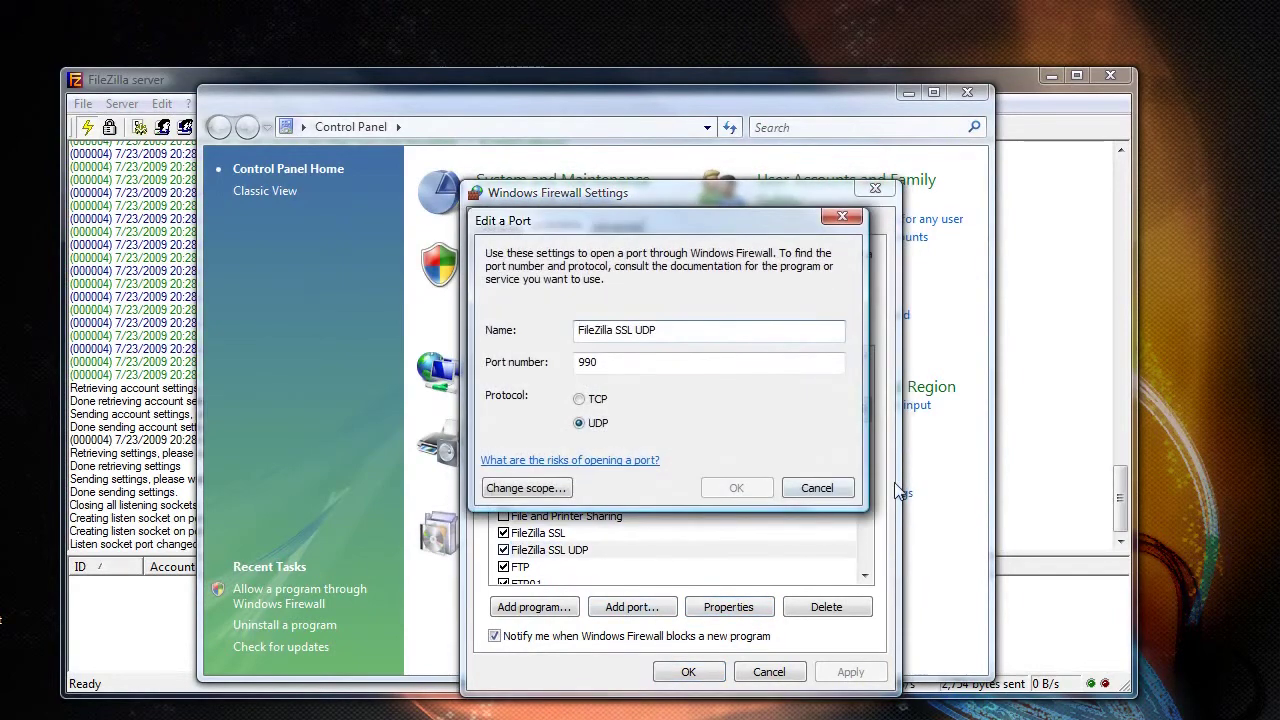
pyautogui.click(815, 488)
pyautogui.click(688, 672)
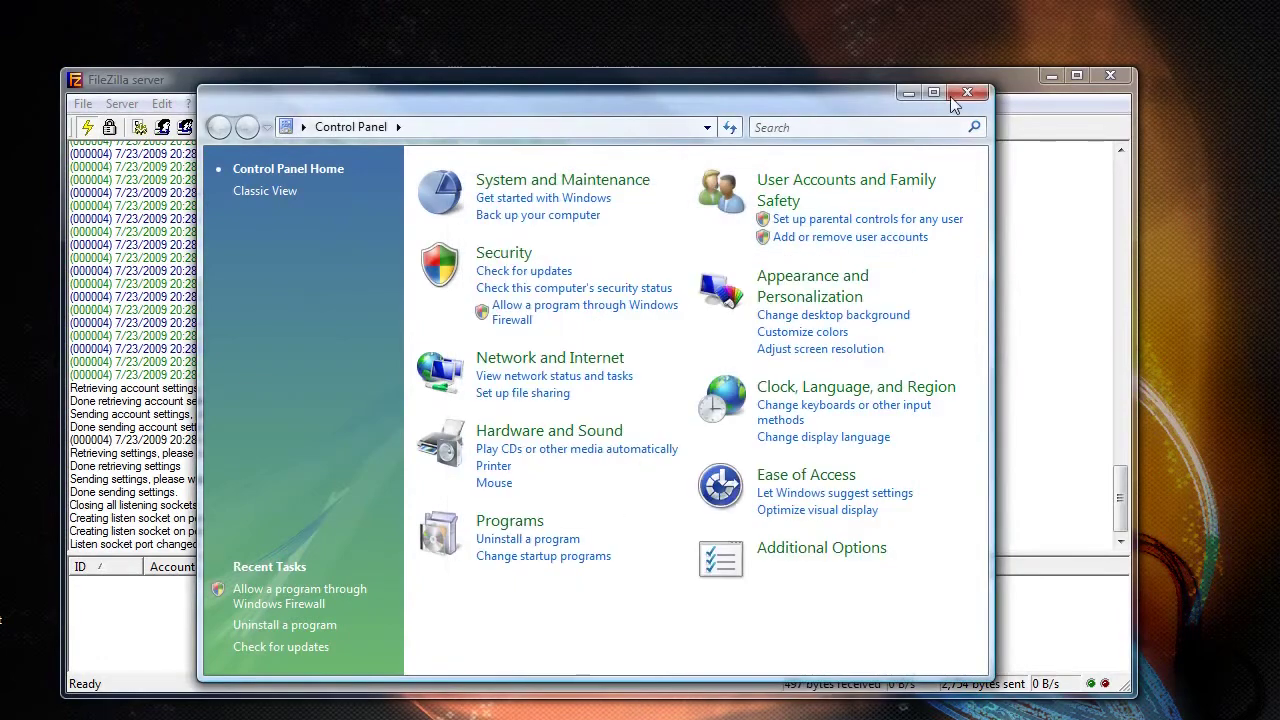
pyautogui.click(964, 94)
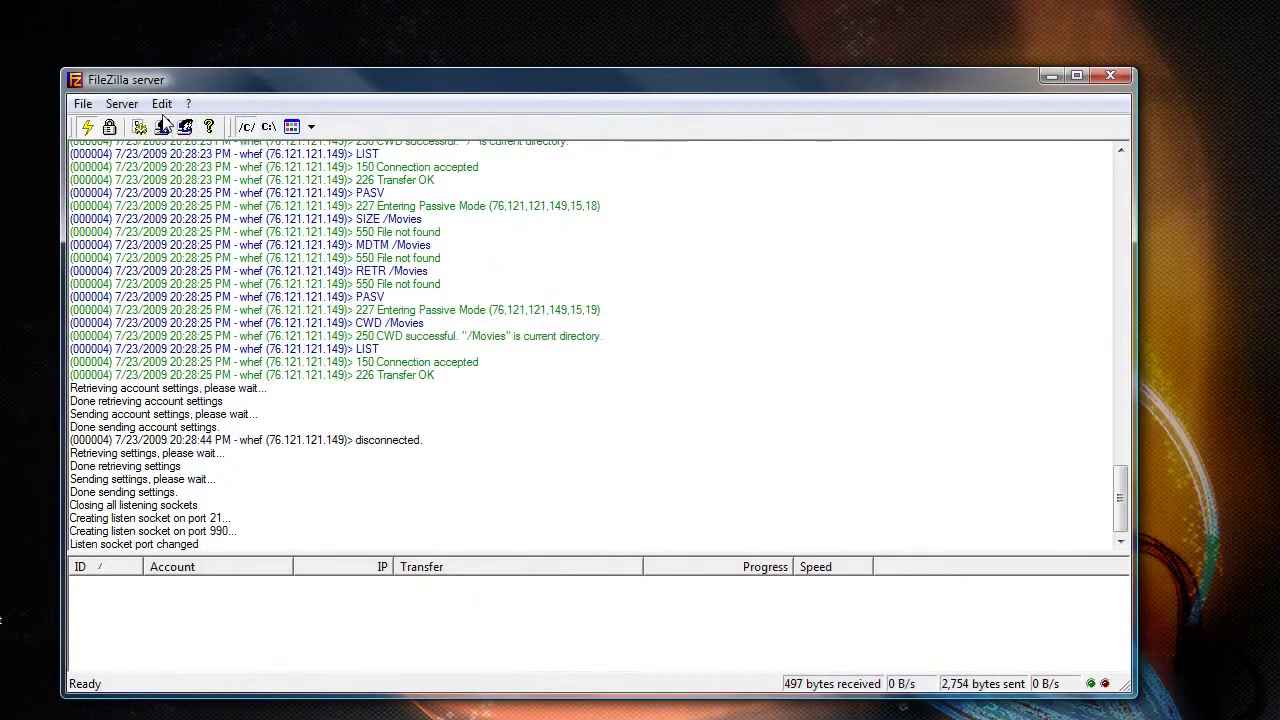
# - Turn on Force SSL for user login in the ftp_private group and save it
pyautogui.click(162, 105)
pyautogui.click(162, 105)
pyautogui.click(168, 106)
pyautogui.click(205, 170)
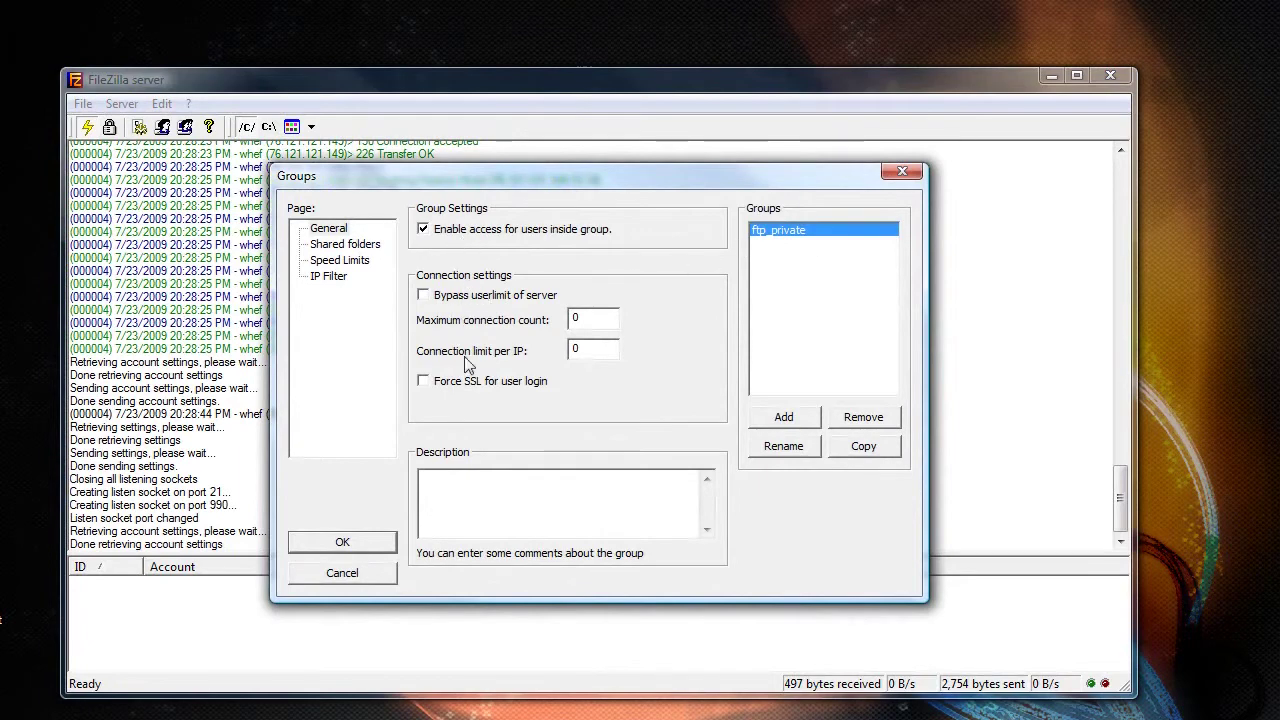
pyautogui.click(342, 542)
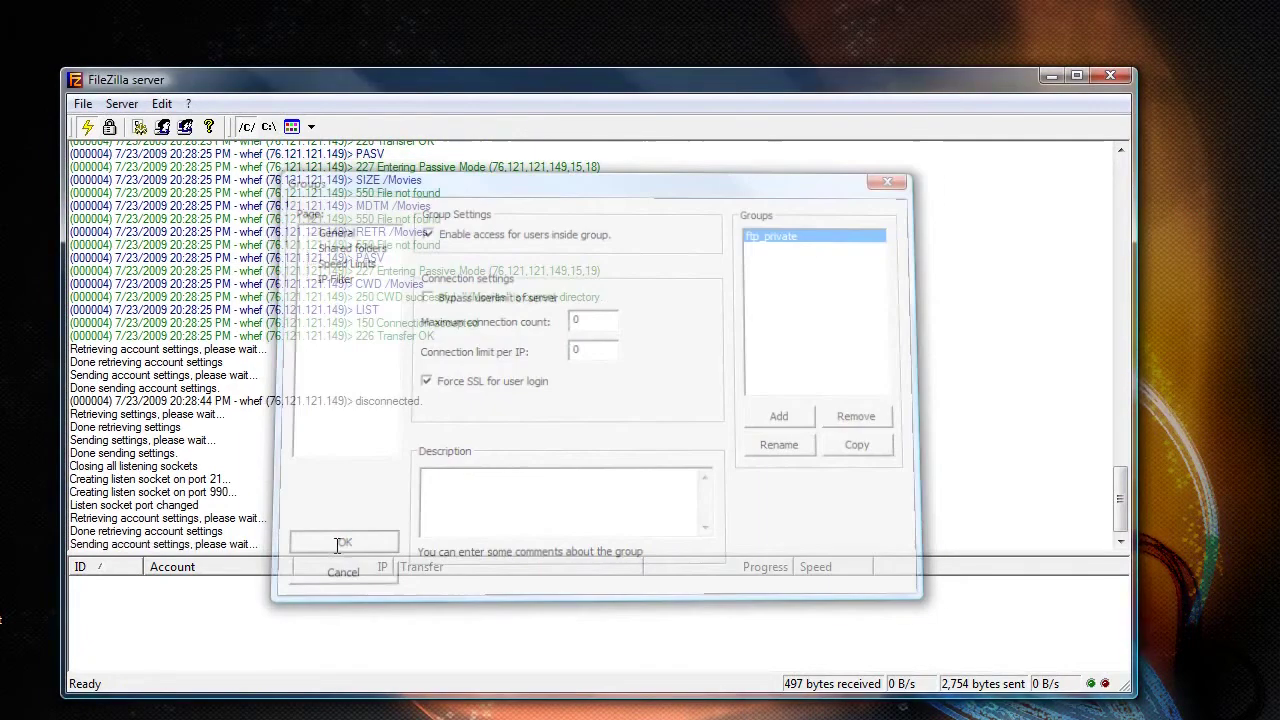
# - Review the second user account's Force SSL login option and close the user settings without saving
pyautogui.click(163, 104)
pyautogui.click(196, 149)
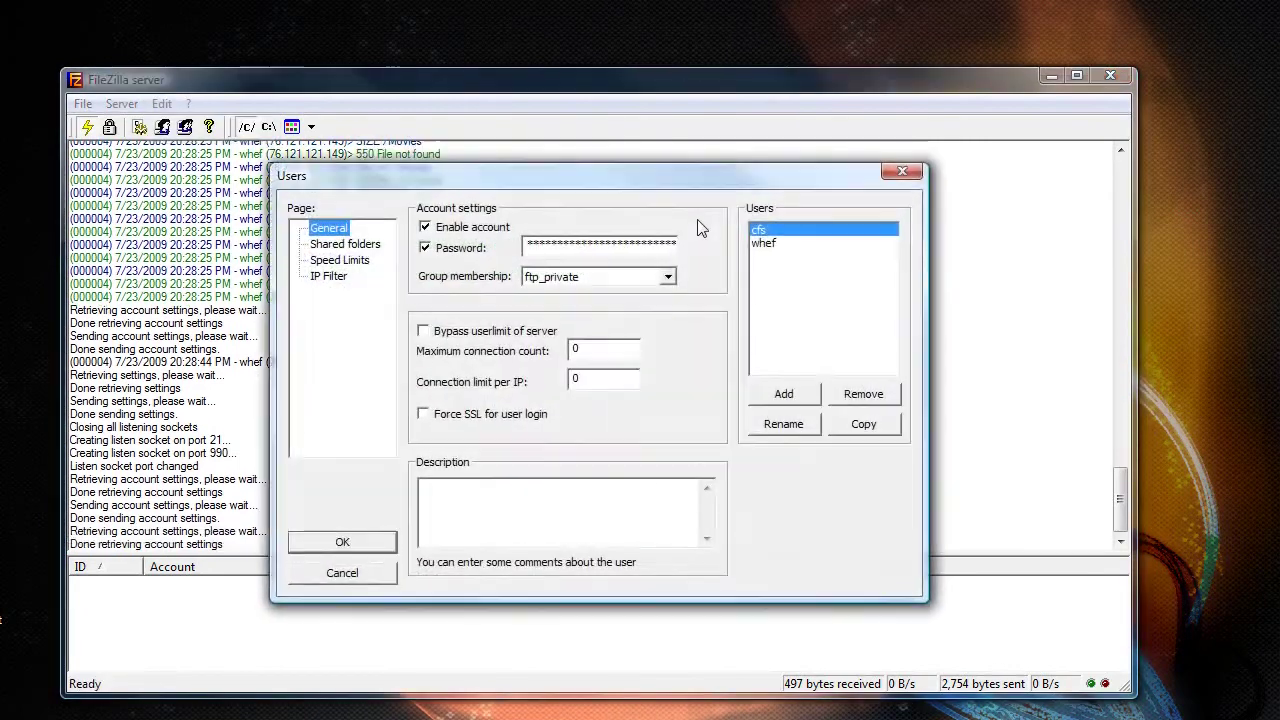
pyautogui.click(772, 244)
pyautogui.click(476, 421)
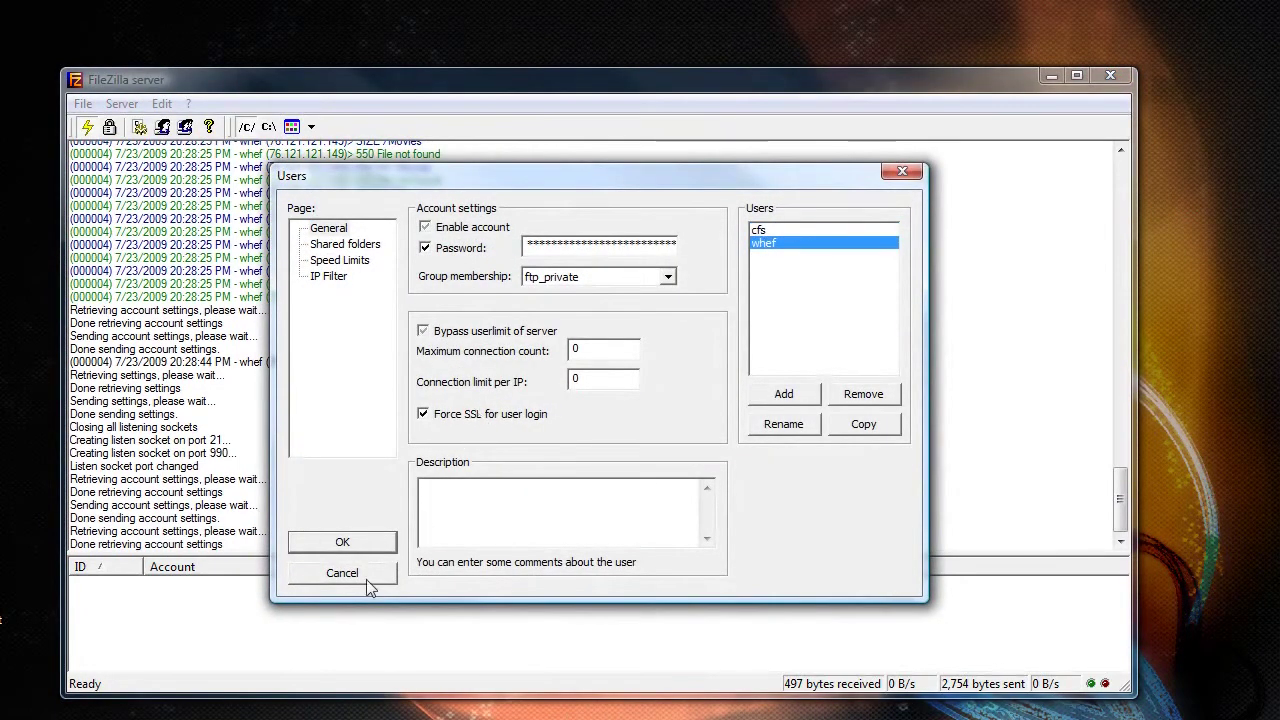
pyautogui.click(365, 575)
pyautogui.press('super')
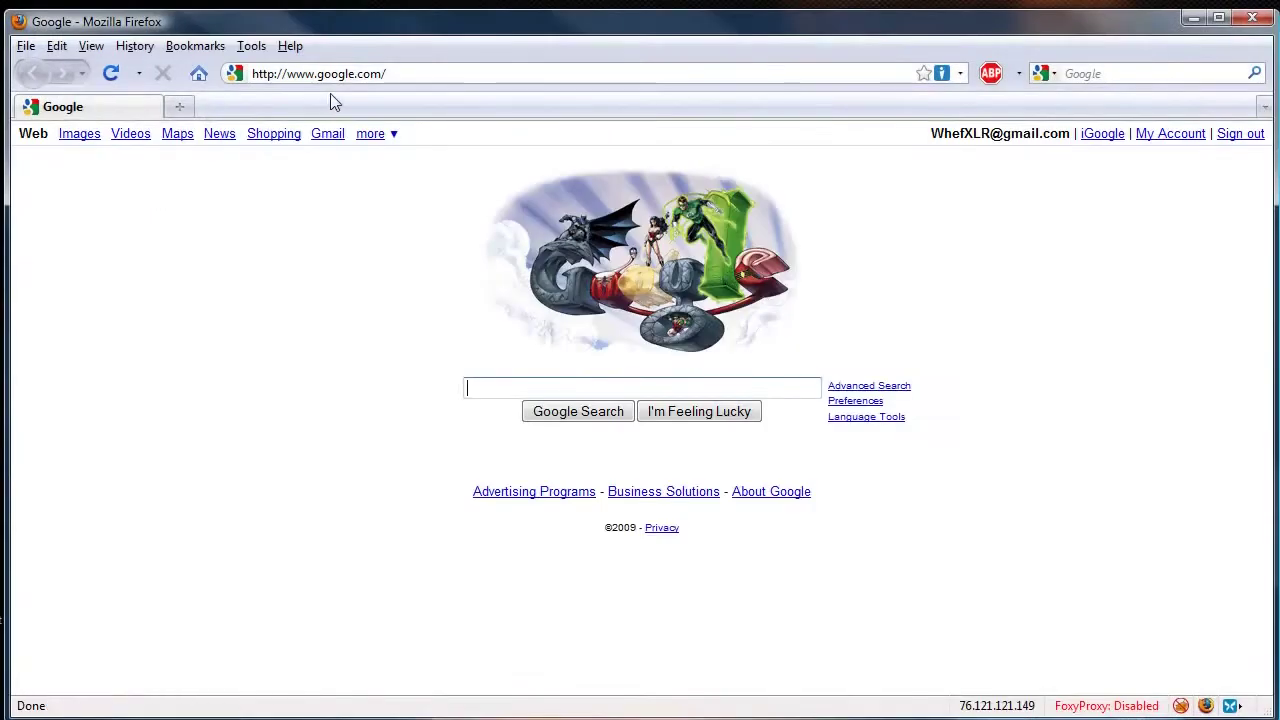
pyautogui.hotkey('ctrl', 'l')
pyautogui.write('ftp://')
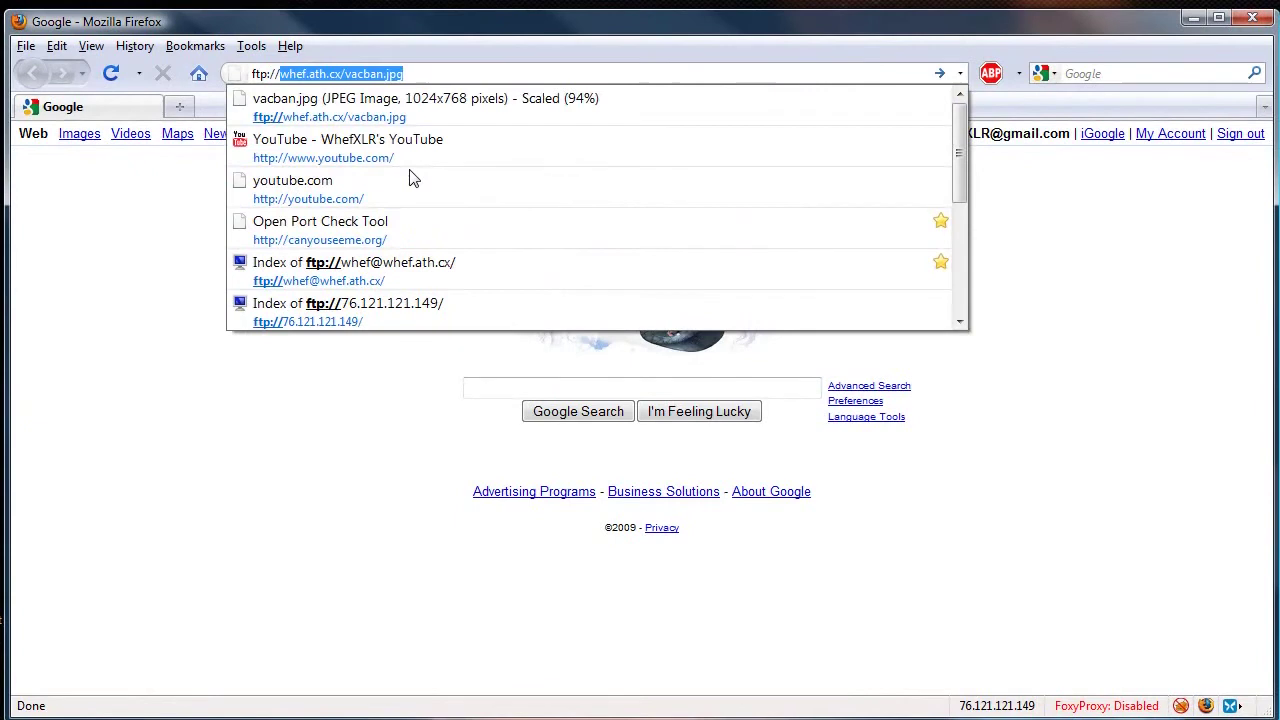
pyautogui.write('whef@whef.ath.cx')
pyautogui.press('BackSpace')
pyautogui.press('BackSpace')
pyautogui.press('BackSpace')
pyautogui.press('BackSpace')
pyautogui.press('BackSpace')
pyautogui.press('BackSpace')
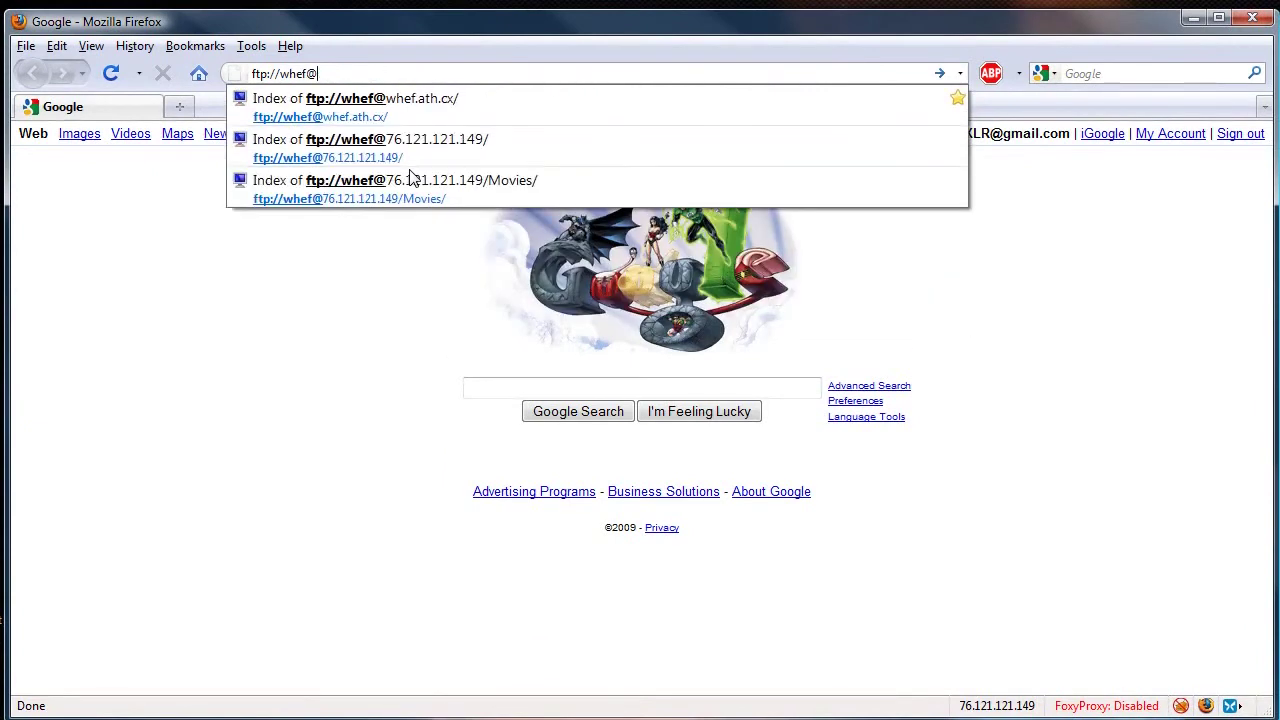
pyautogui.write('76.12')
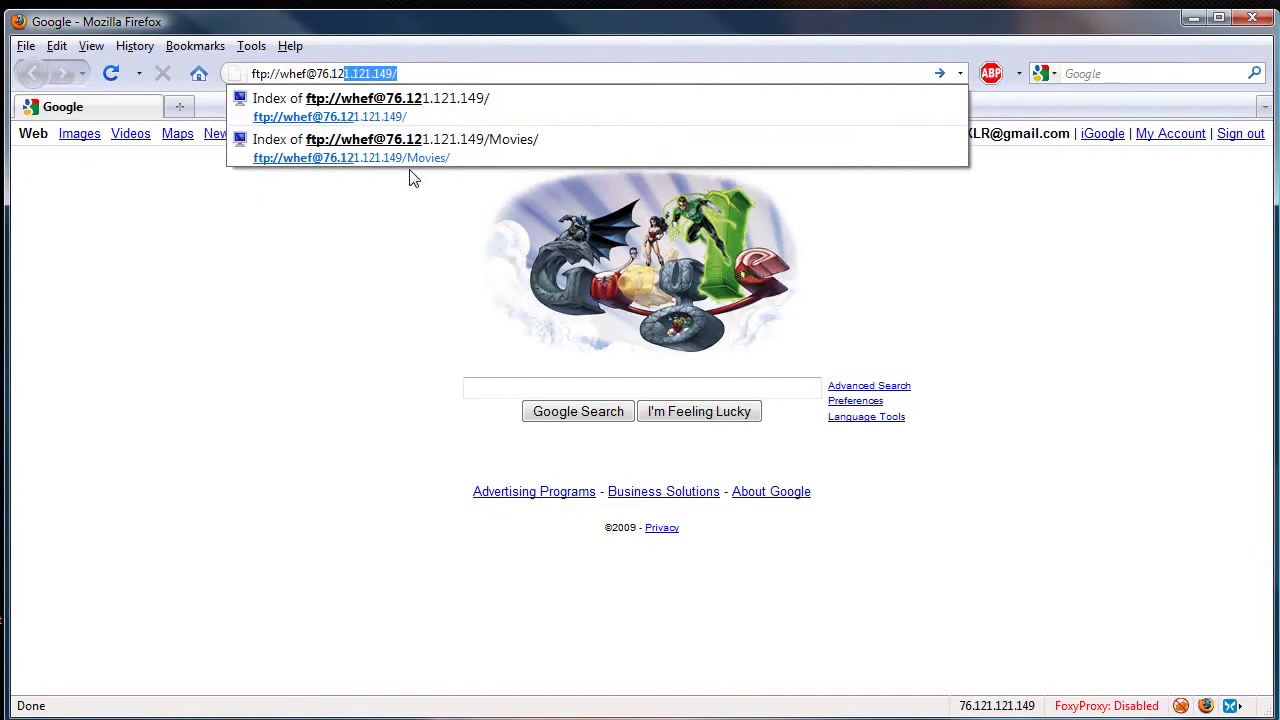
pyautogui.write('1.121.14')
pyautogui.press('Return')
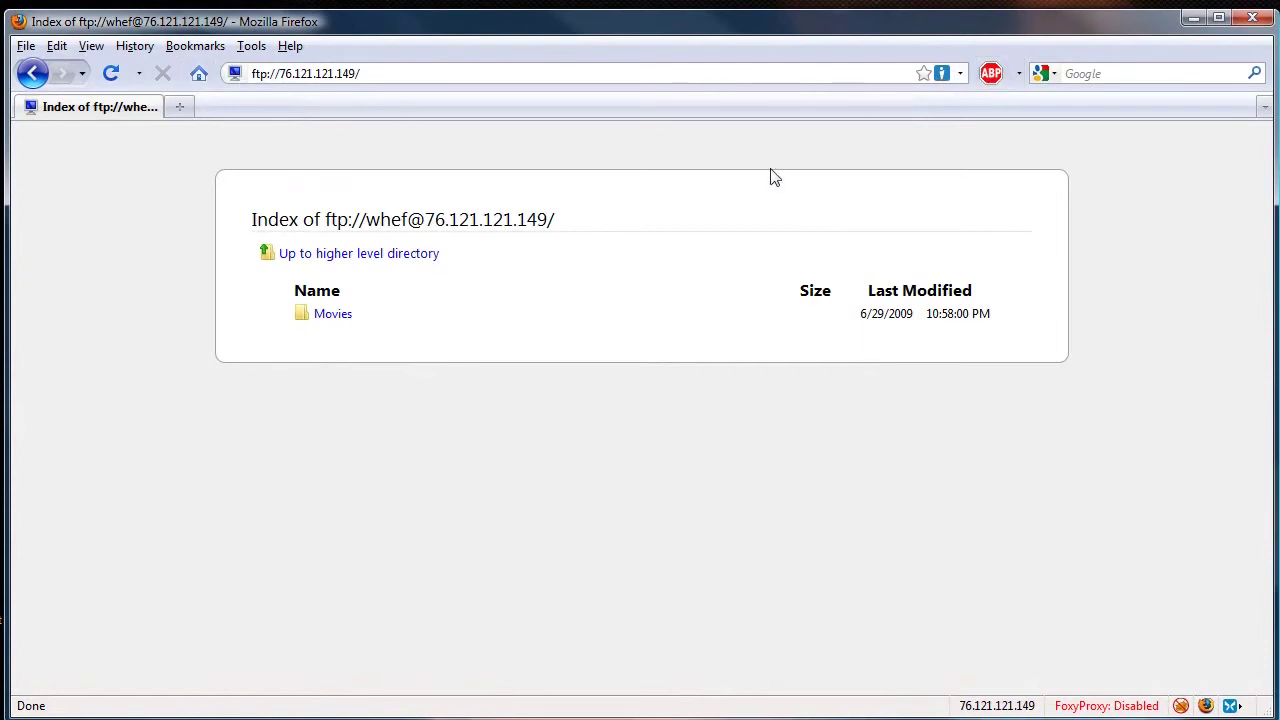
# - Retry the FTP login, dismiss the 530 SSL required alert, then enable FireFTP and restart Firefox
pyautogui.click(110, 73)
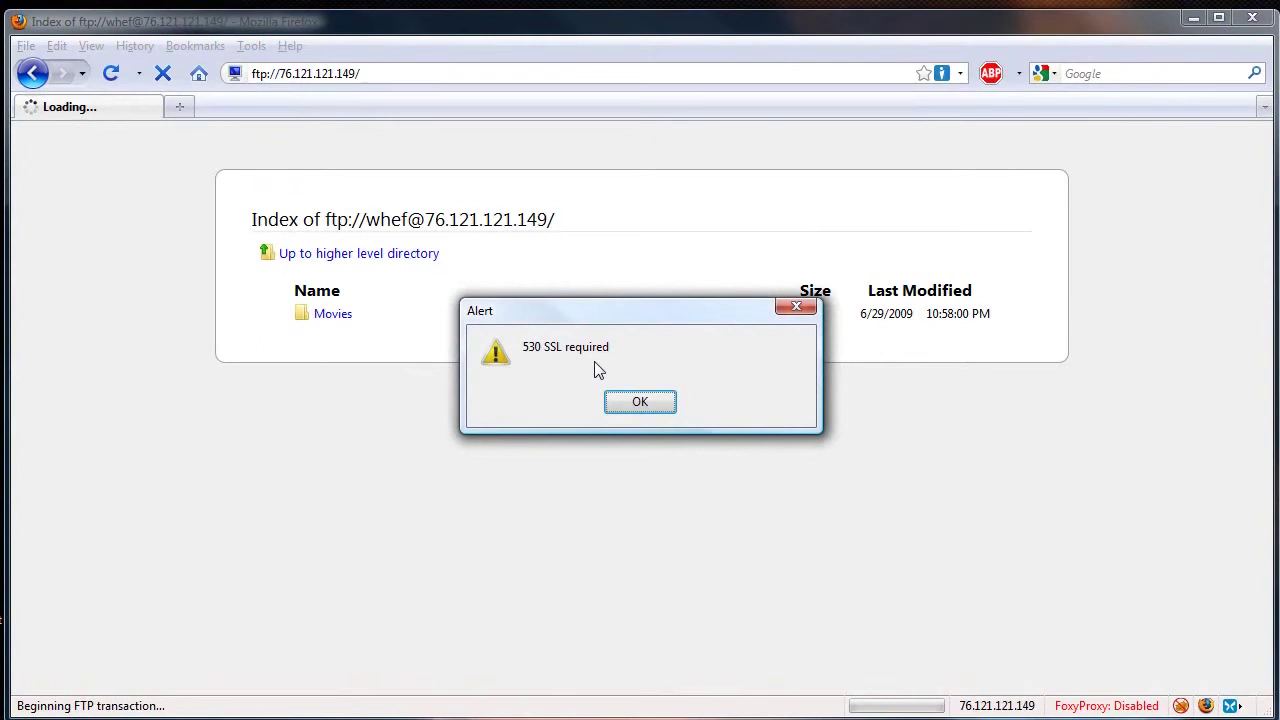
pyautogui.click(645, 407)
pyautogui.click(253, 48)
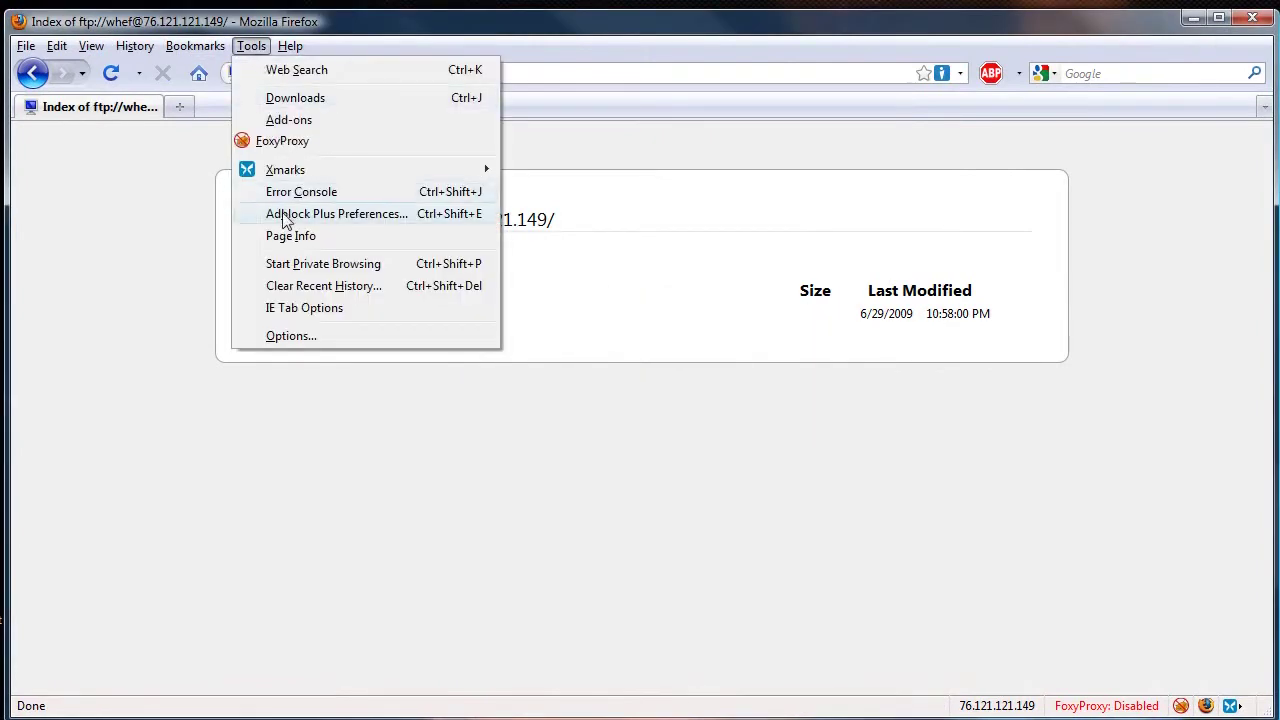
pyautogui.click(312, 119)
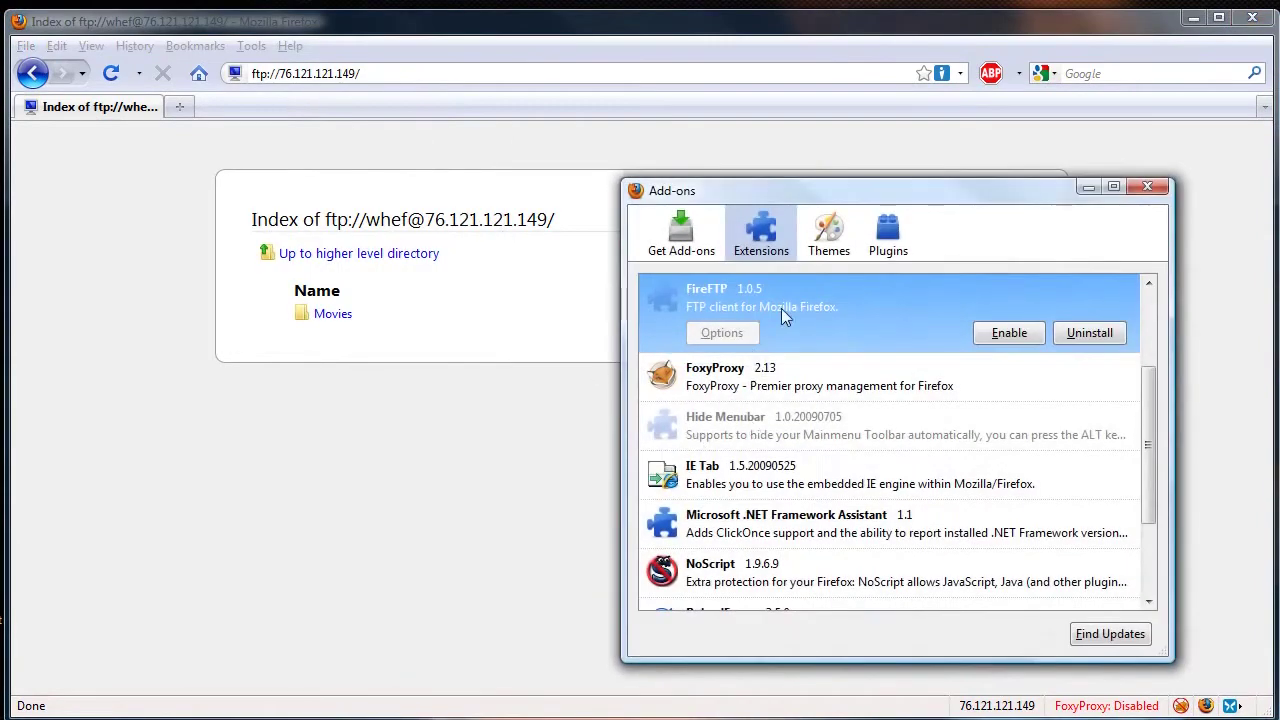
pyautogui.click(1002, 335)
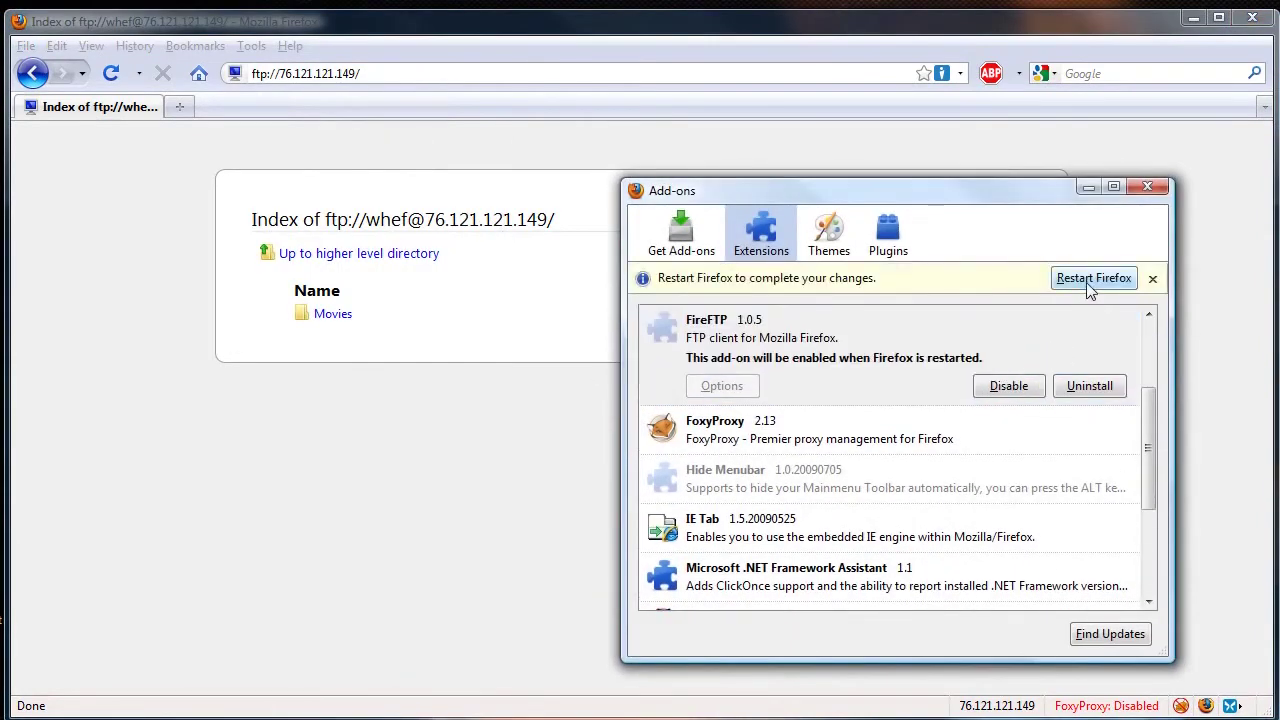
pyautogui.click(1087, 281)
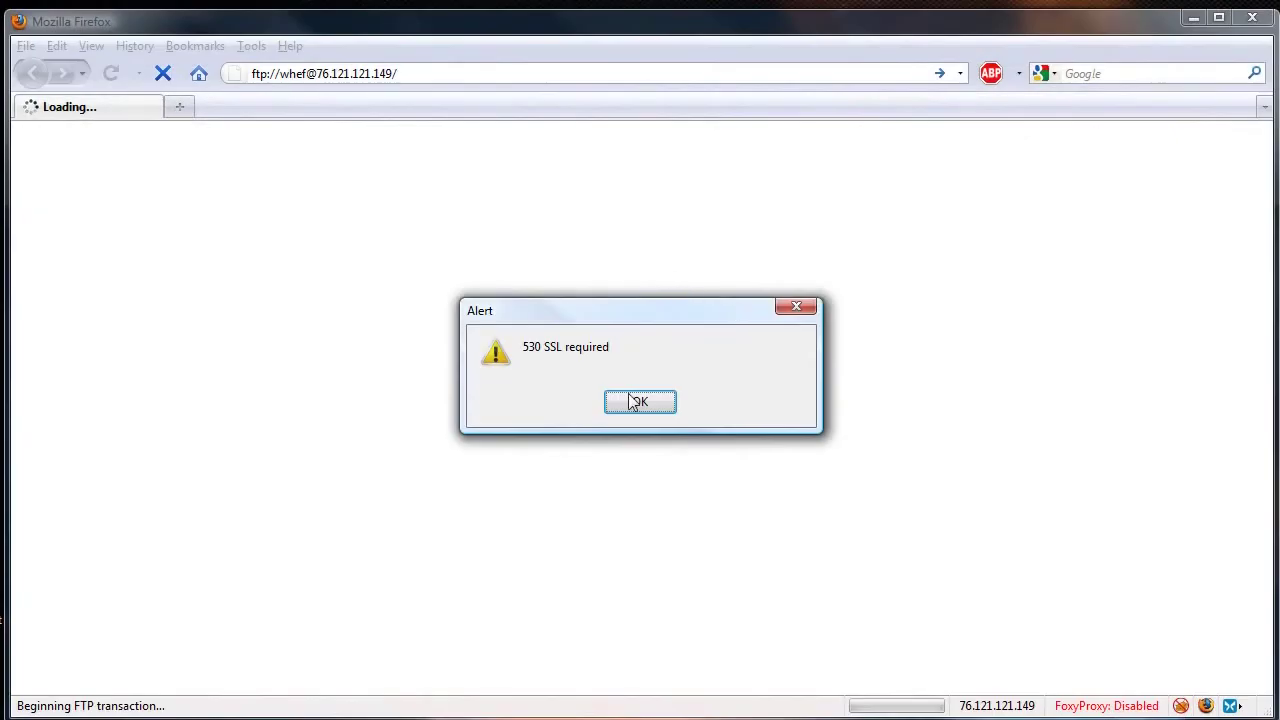
# - Dismiss the SSL login error, go to the Google home page, and launch FireFTP from Tools
pyautogui.click(630, 418)
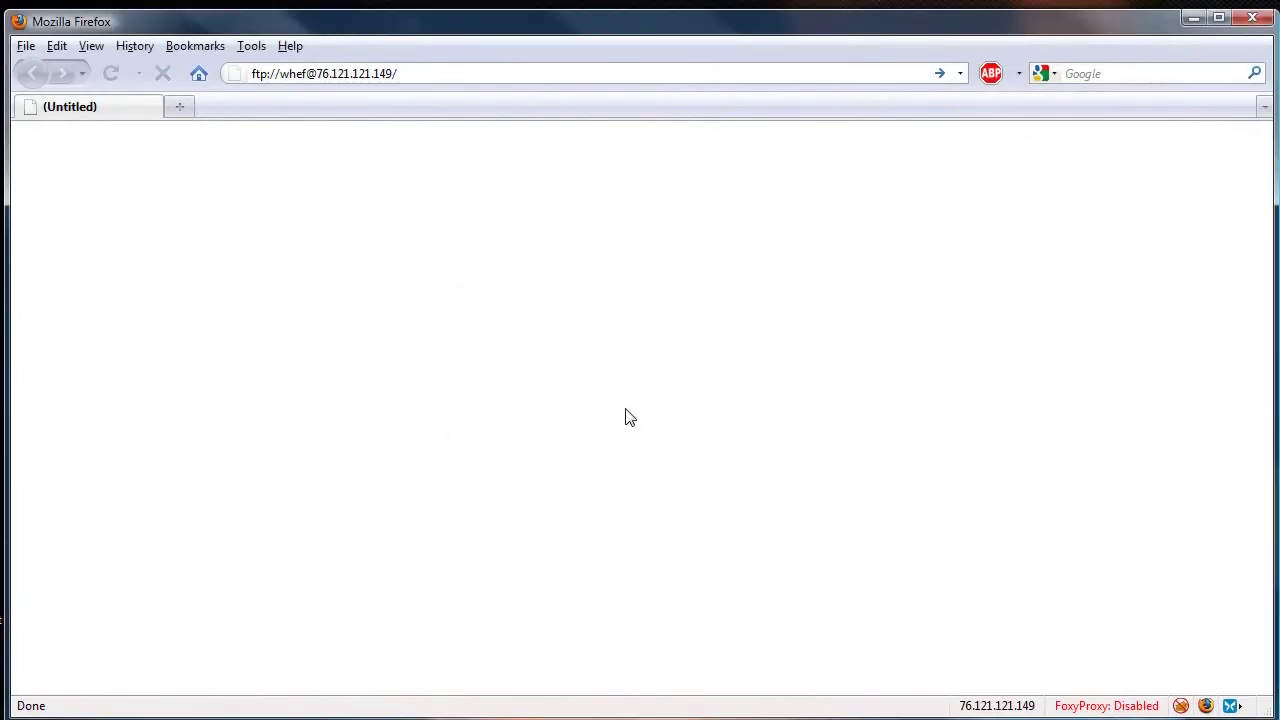
pyautogui.click(208, 77)
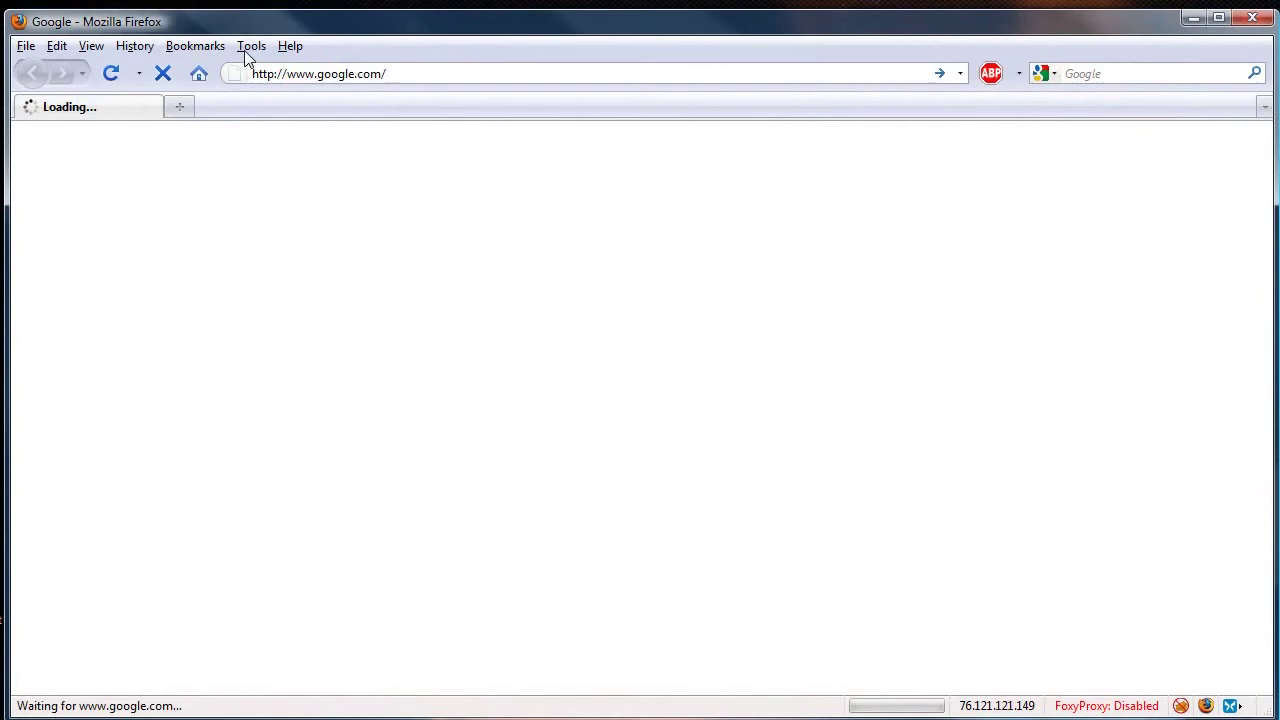
pyautogui.click(251, 46)
pyautogui.click(280, 238)
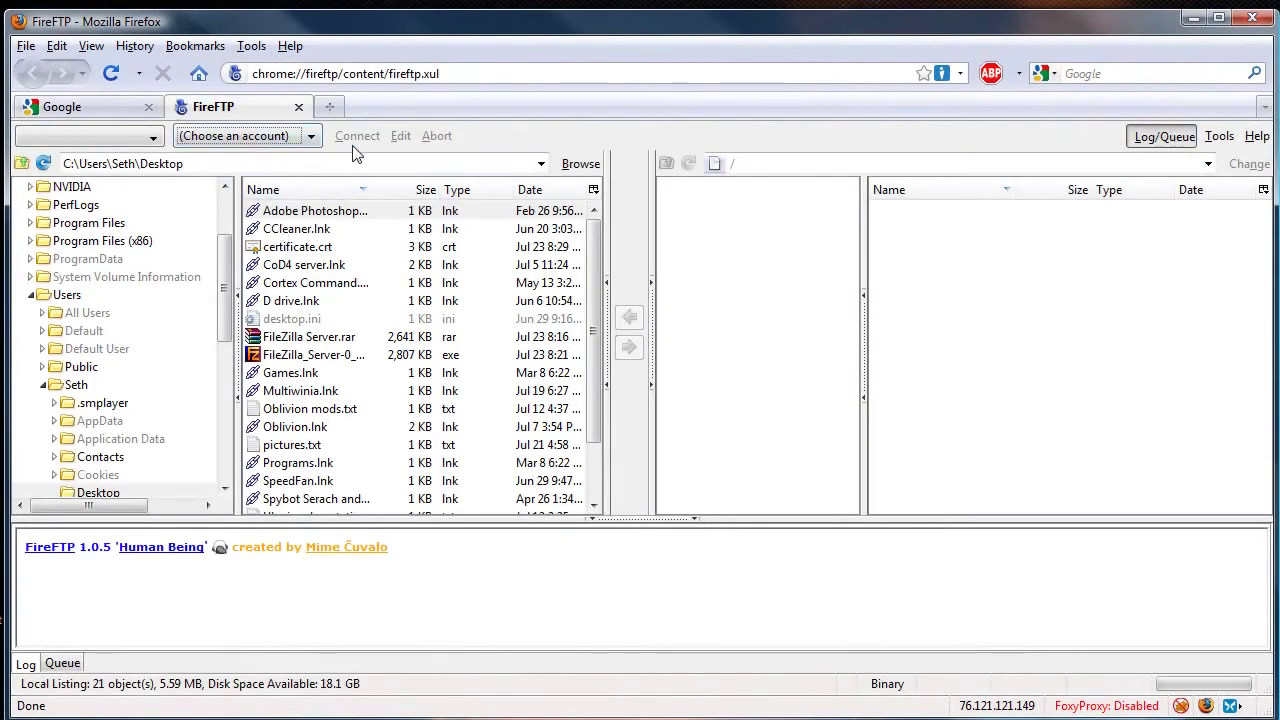
# - Create a new FireFTP account with its account name entered and category set to admin
pyautogui.click(311, 138)
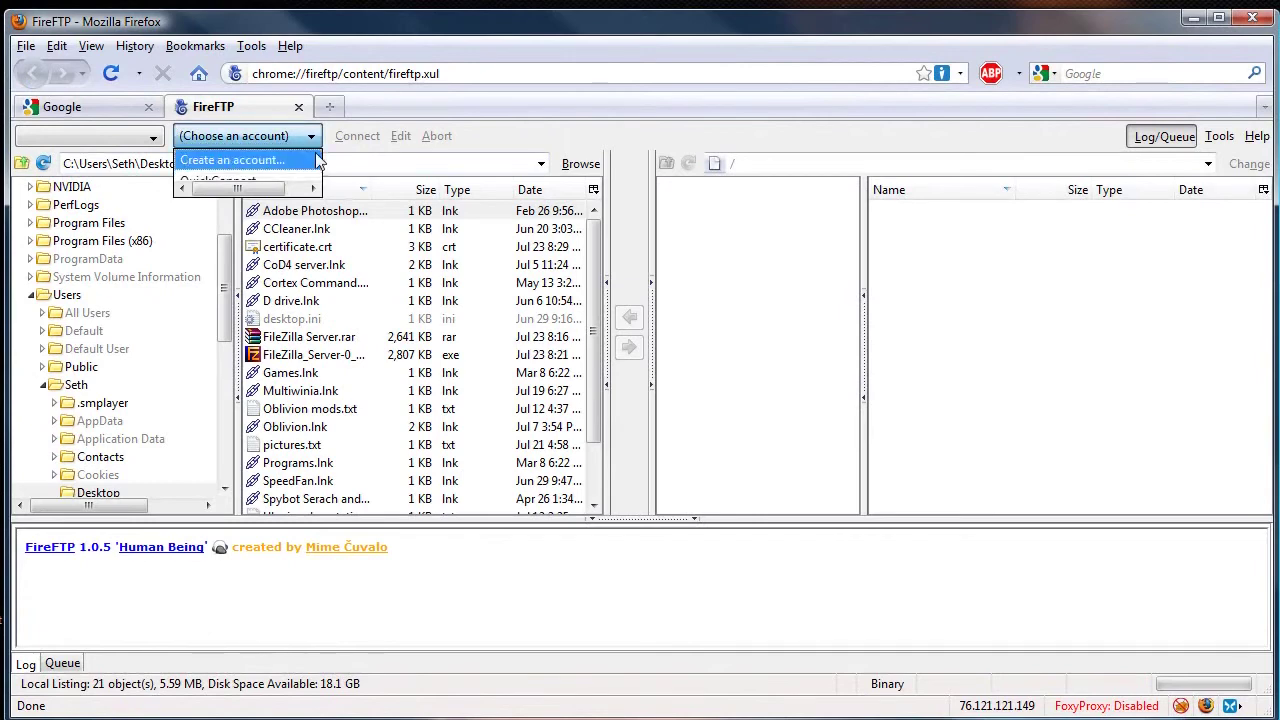
pyautogui.click(316, 160)
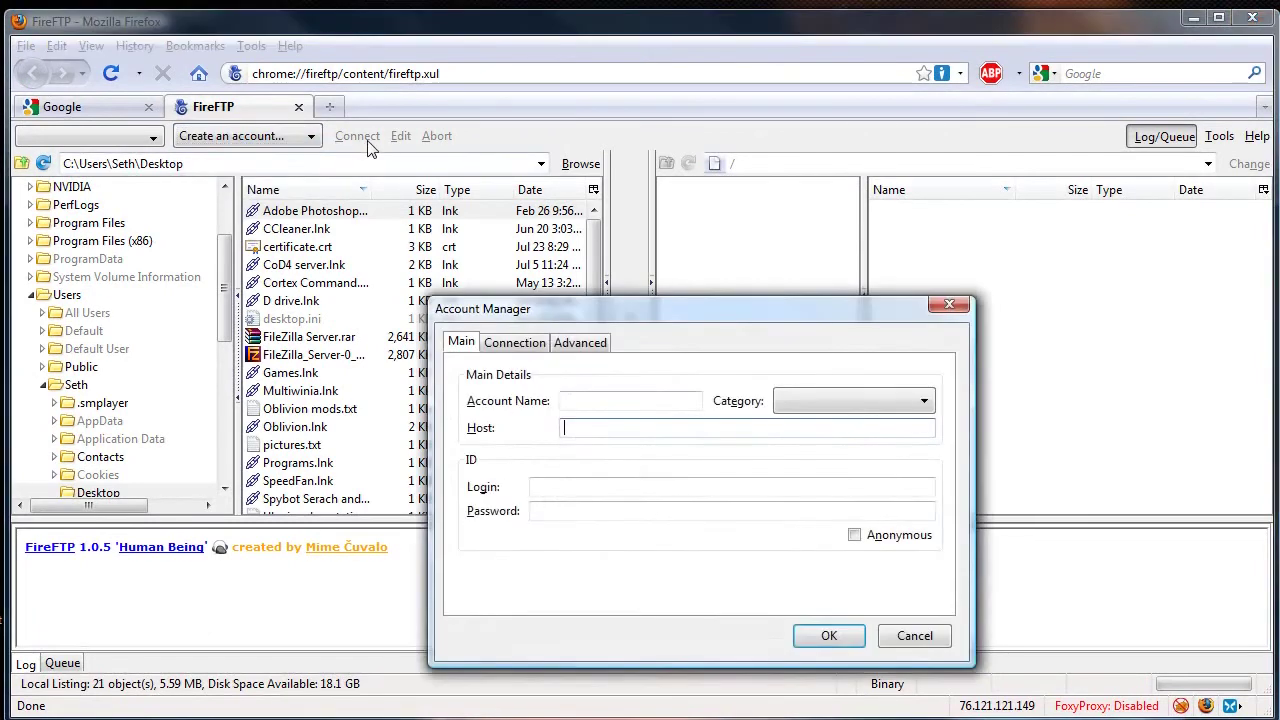
pyautogui.click(591, 400)
pyautogui.write('Whef')
pyautogui.click(810, 398)
pyautogui.write('admin')
# - Set the account host to ftp://76.121.121.149 and enter the login and password
pyautogui.click(790, 427)
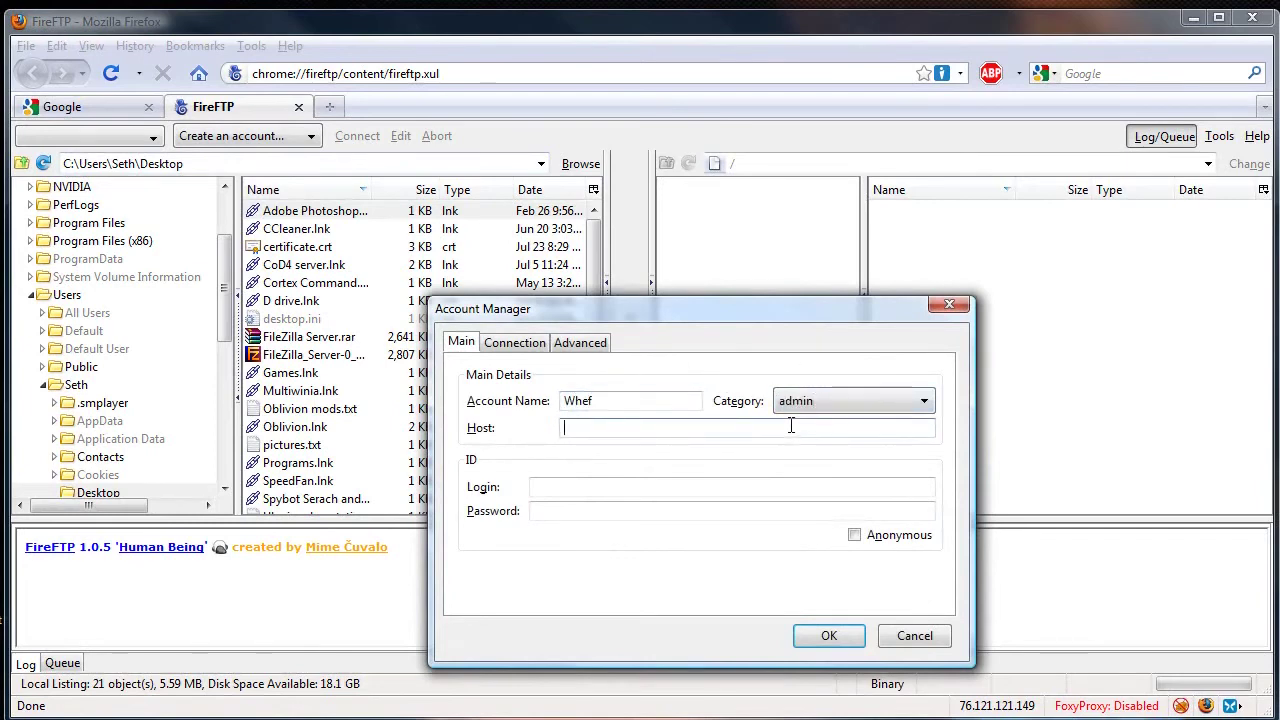
pyautogui.write('w')
pyautogui.press('BackSpace')
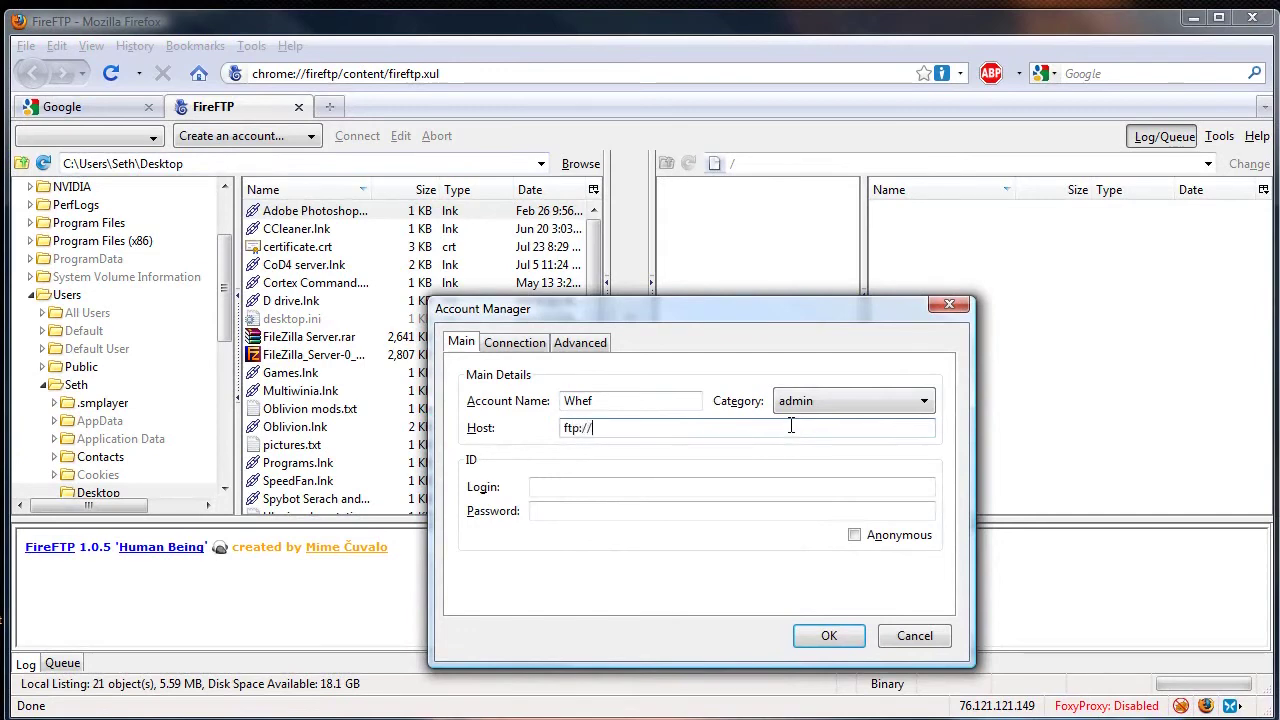
pyautogui.write('ftp://76.121.1')
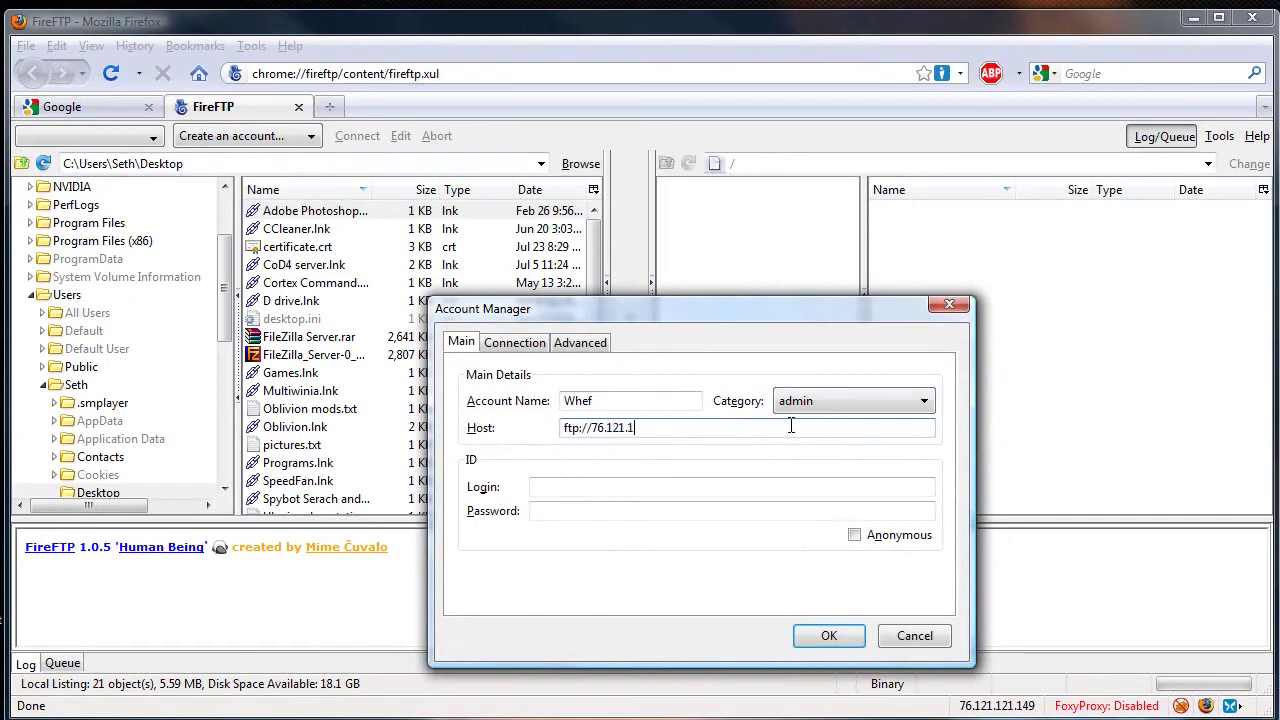
pyautogui.write('21.149')
pyautogui.click(551, 489)
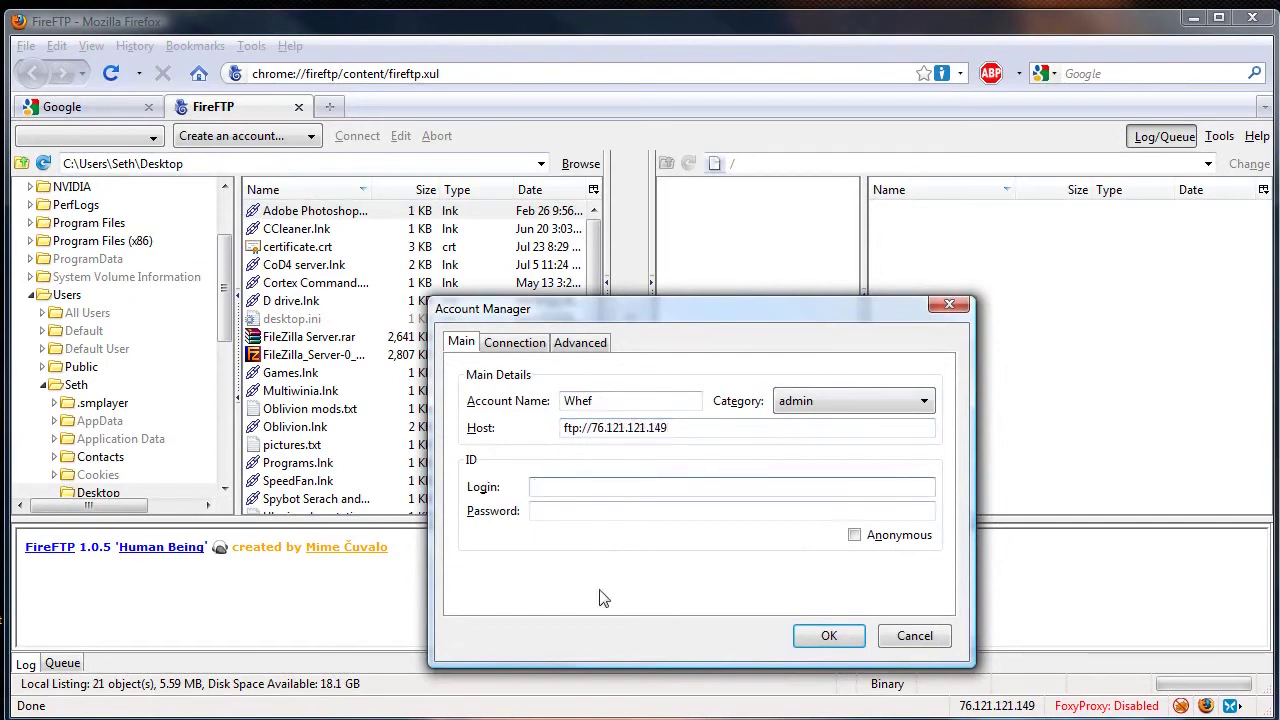
pyautogui.press('Tab')
pyautogui.write('p•••••')
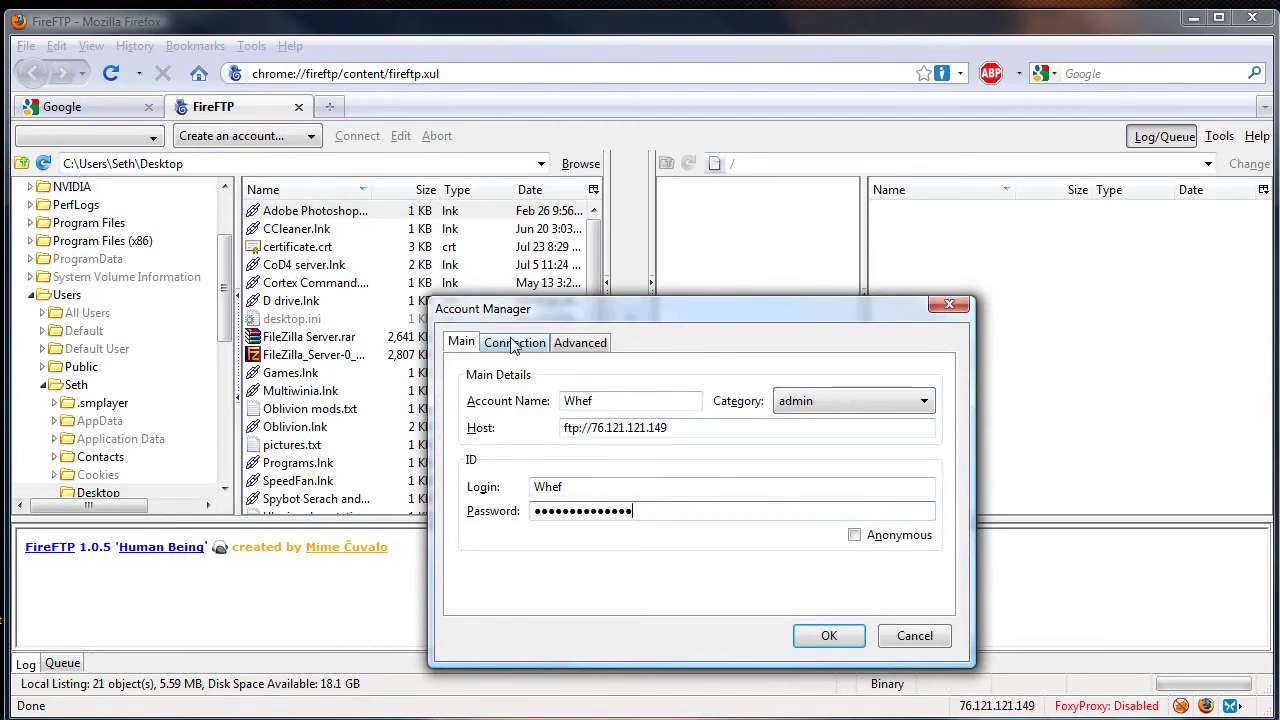
# - Set the account's connection security to Auth TLS (Best)
pyautogui.click(513, 343)
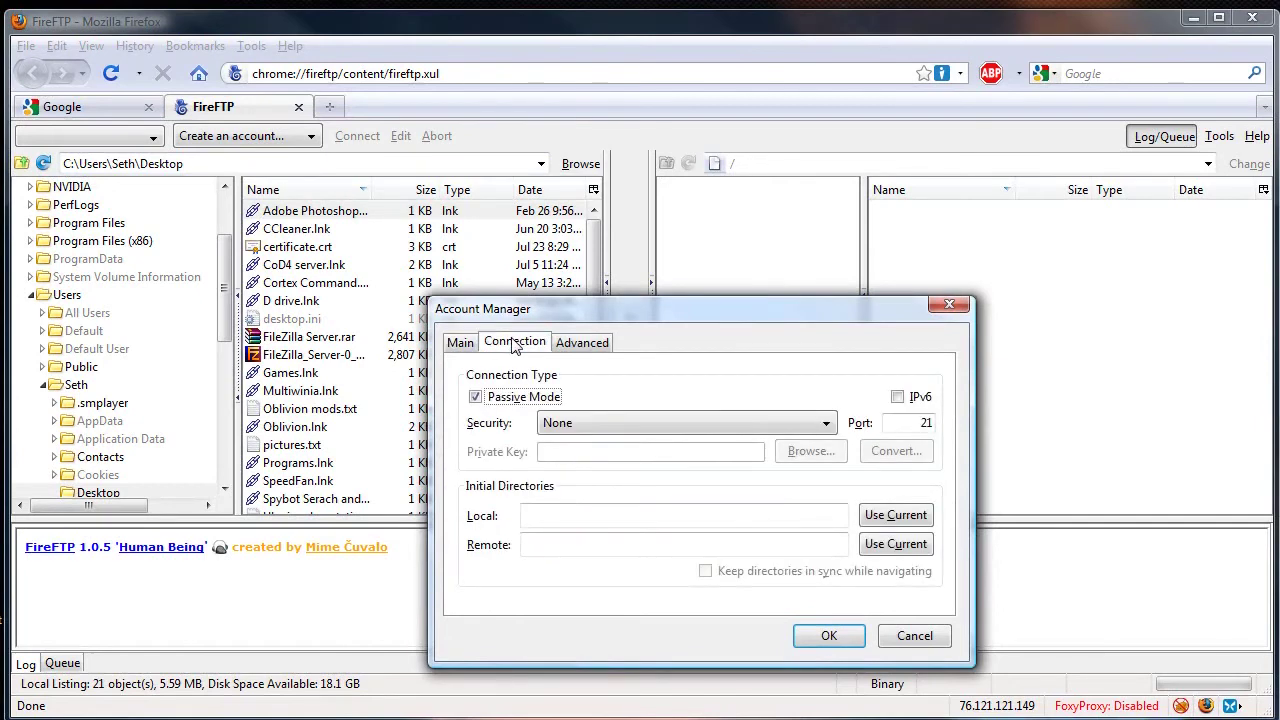
pyautogui.click(546, 423)
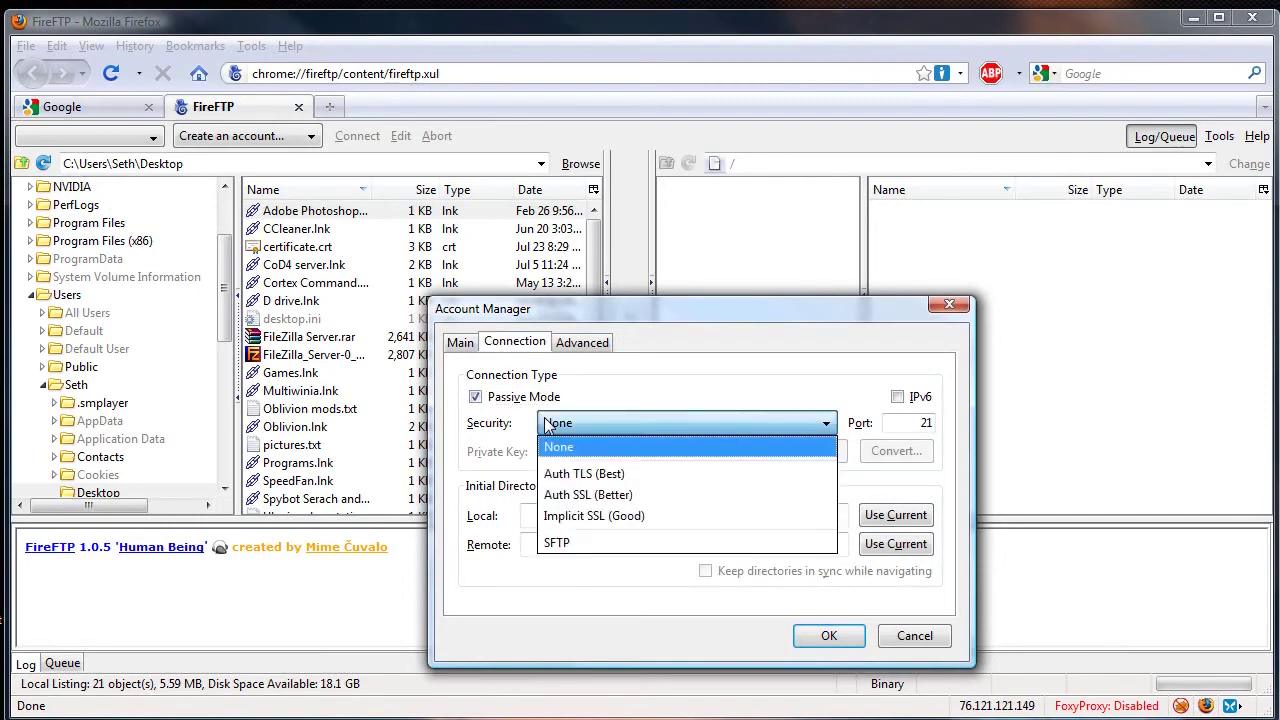
pyautogui.click(556, 474)
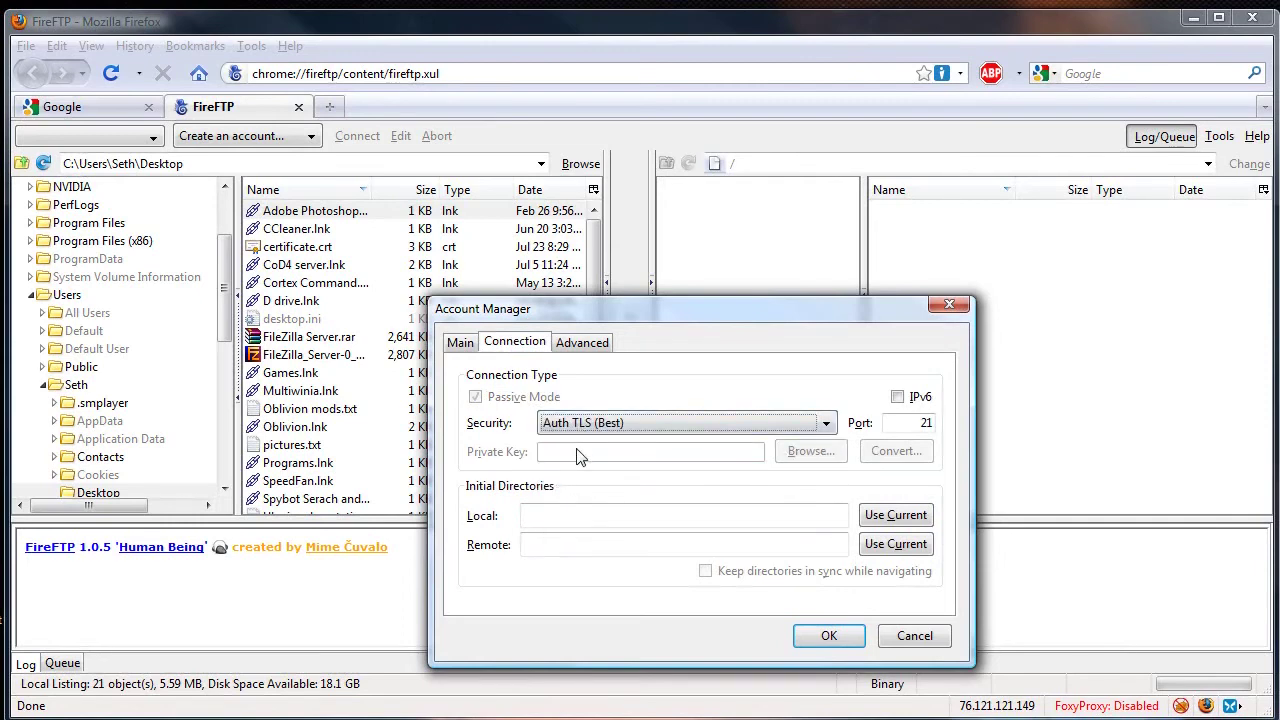
pyautogui.click(588, 346)
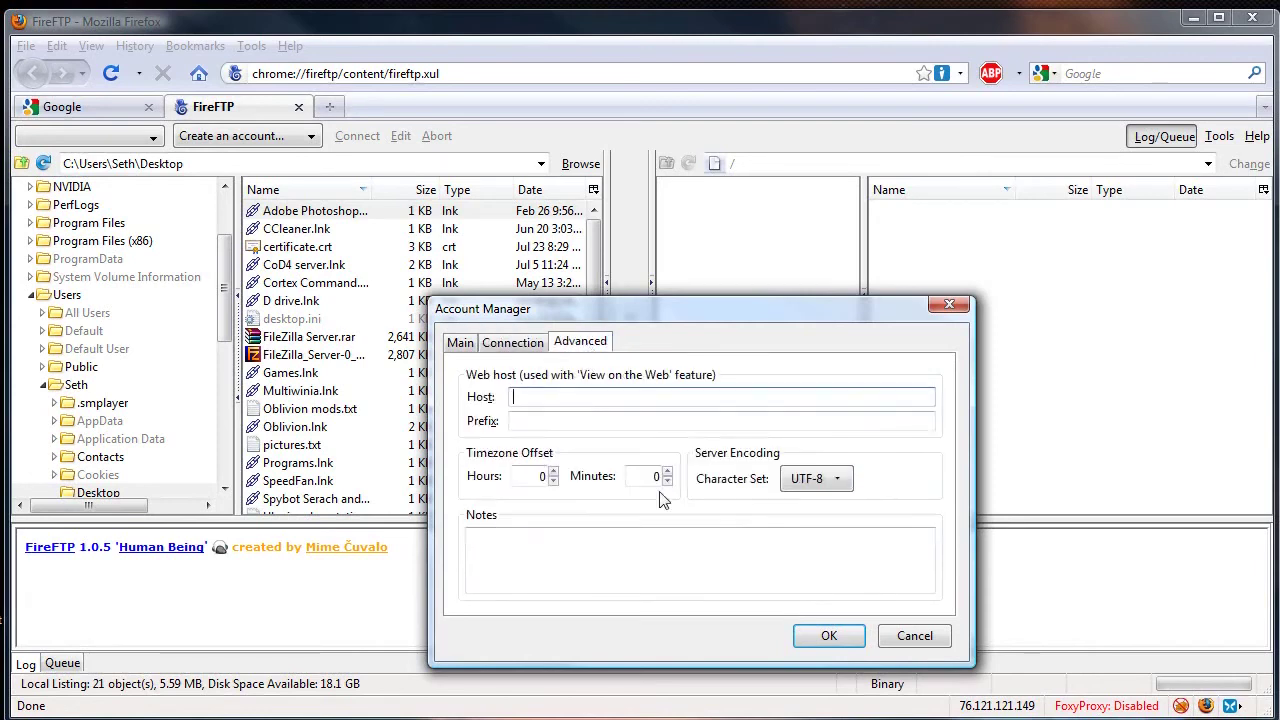
# - Save the account, appending 'Tutorial' to its name after the name-taken warning
pyautogui.click(834, 645)
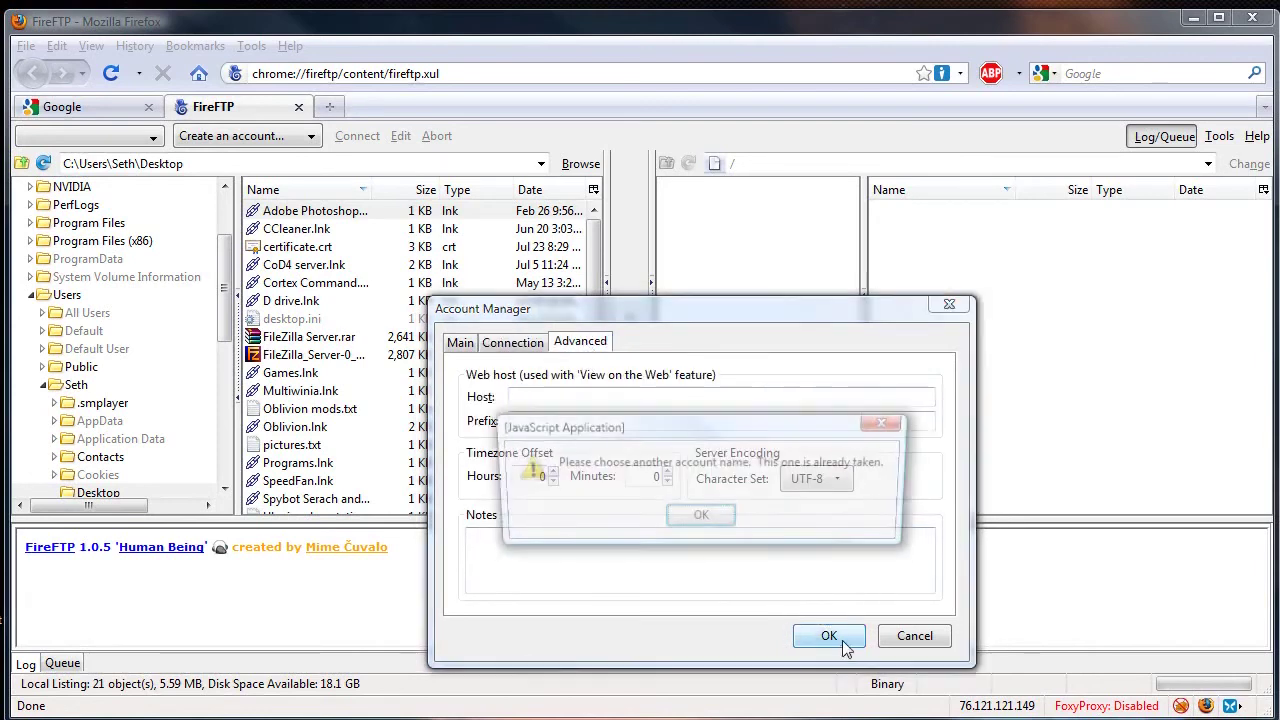
pyautogui.click(700, 520)
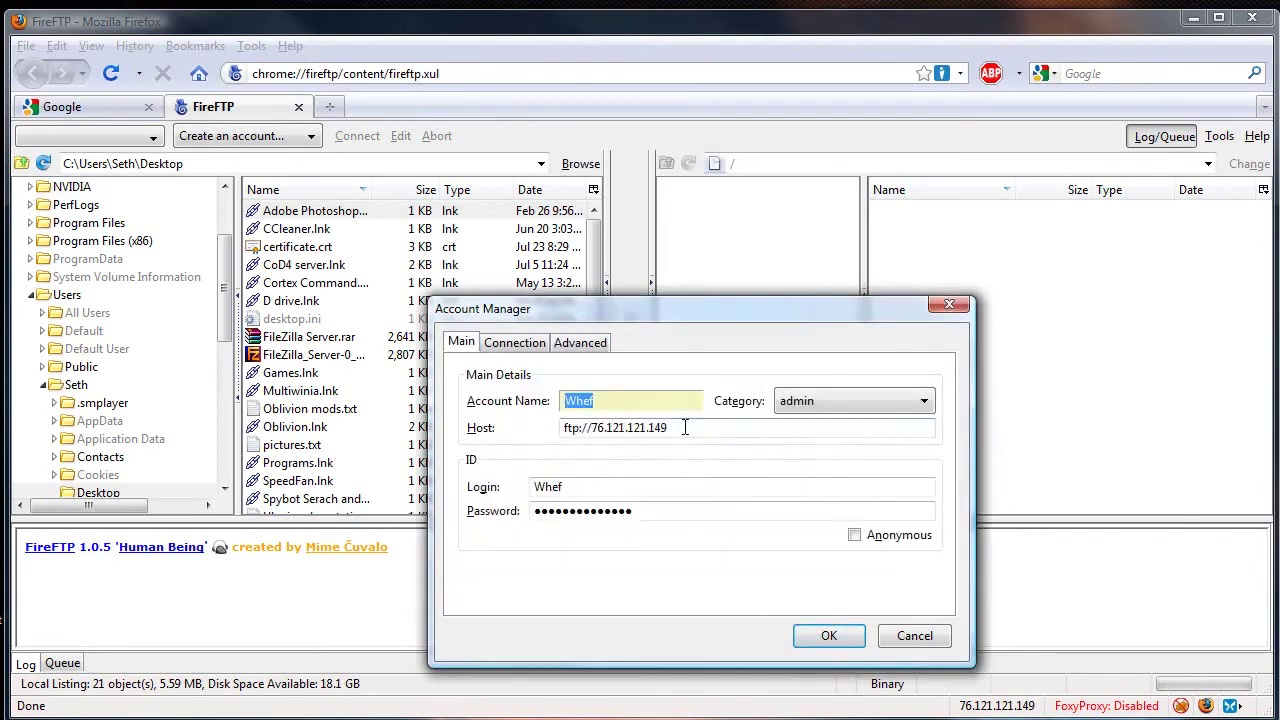
pyautogui.click(648, 400)
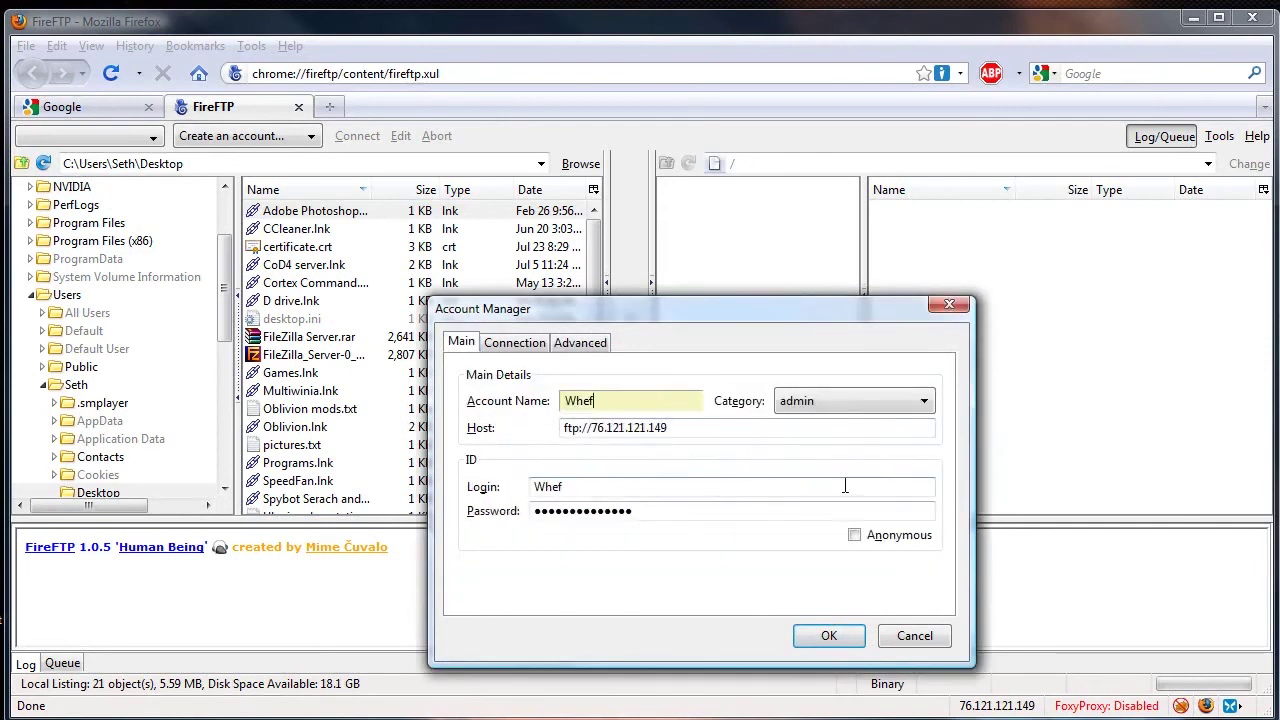
pyautogui.write('Tutorial')
pyautogui.click(826, 637)
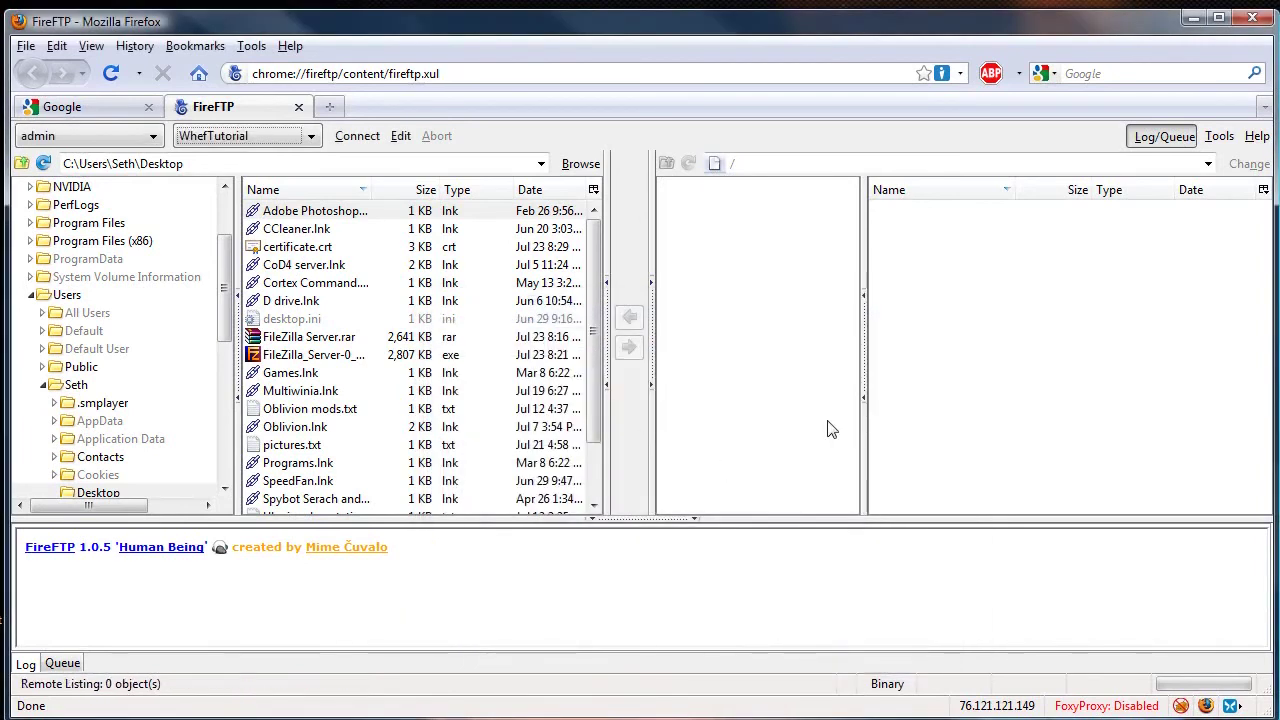
# - Connect with the new account, add a security exception, and fetch and view the server certificate
pyautogui.click(358, 136)
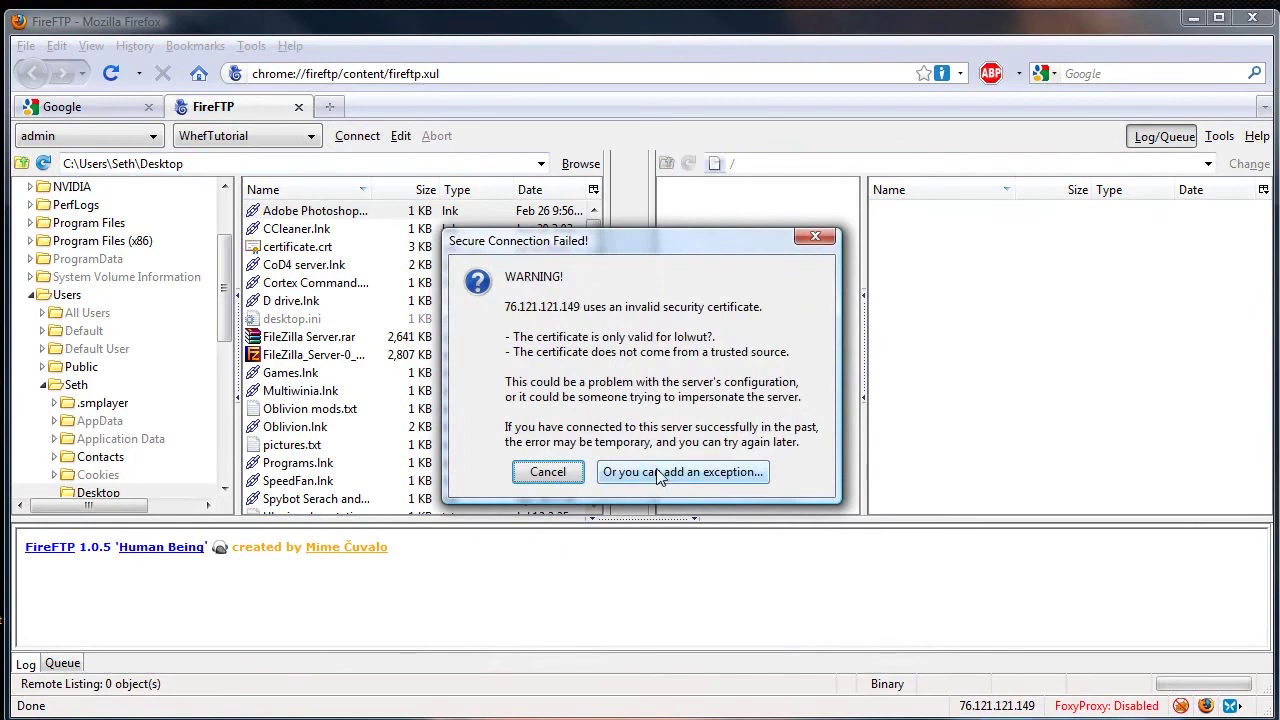
pyautogui.click(658, 474)
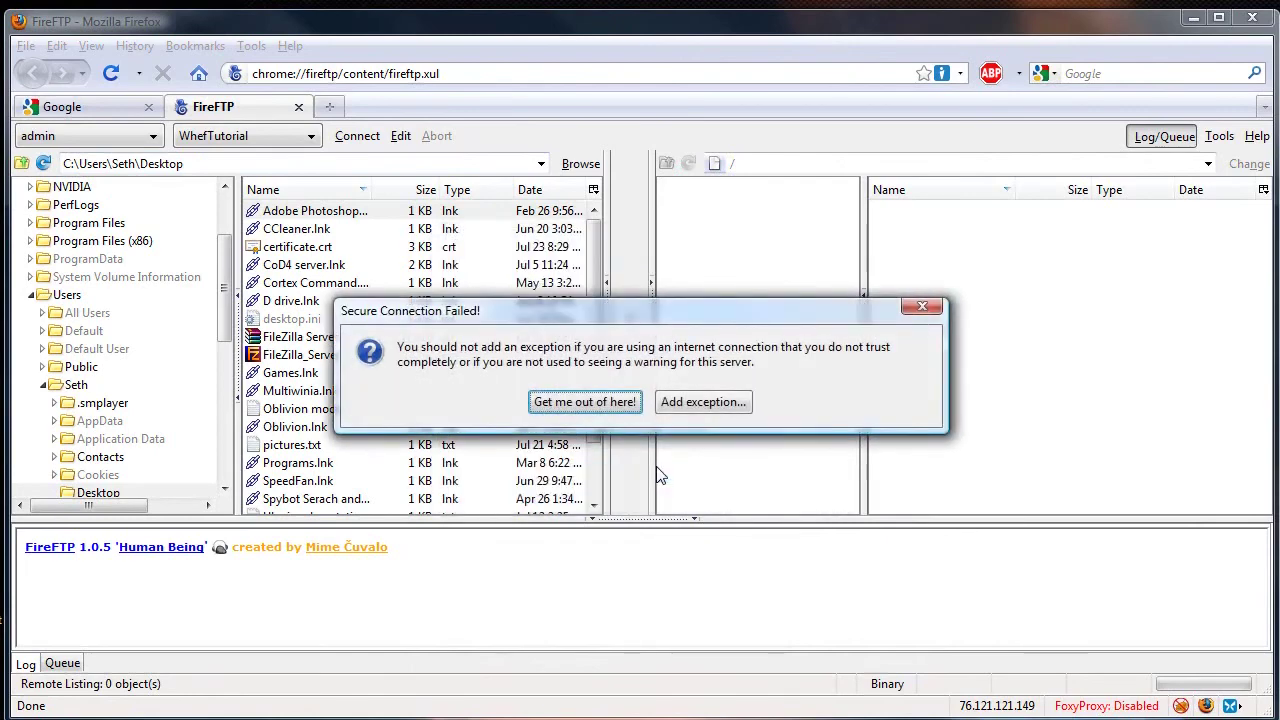
pyautogui.click(700, 403)
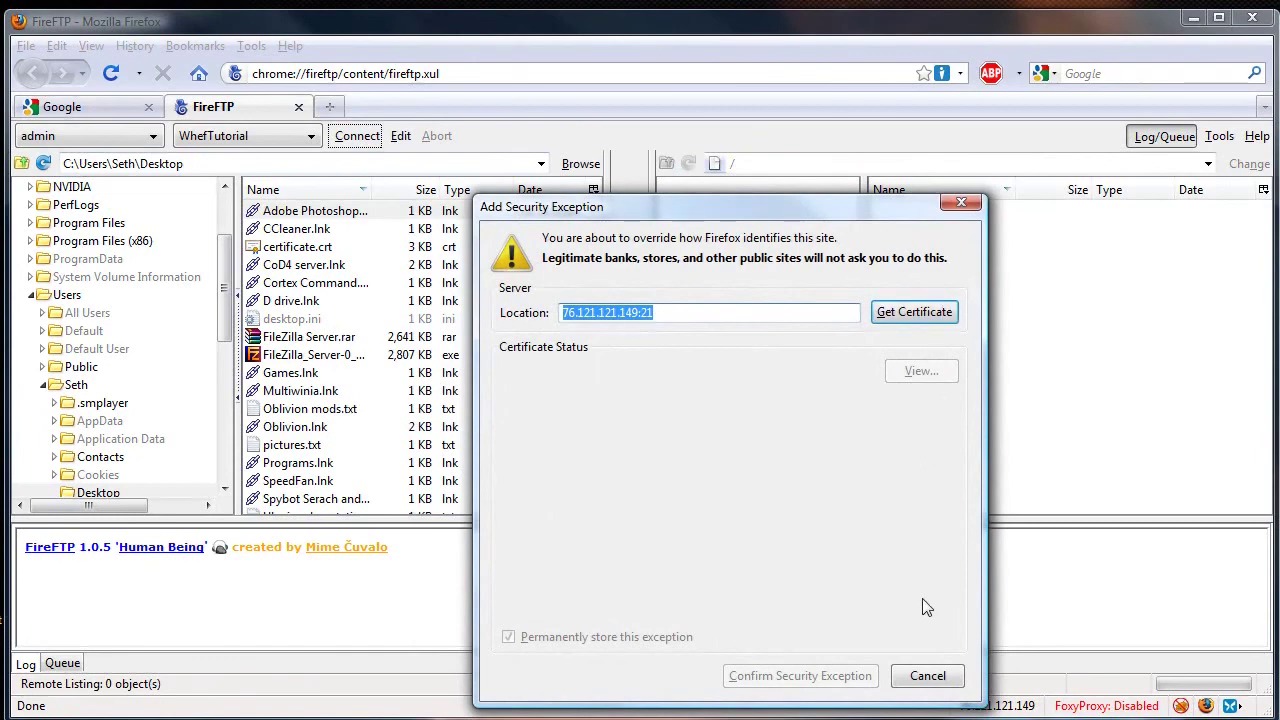
pyautogui.click(925, 318)
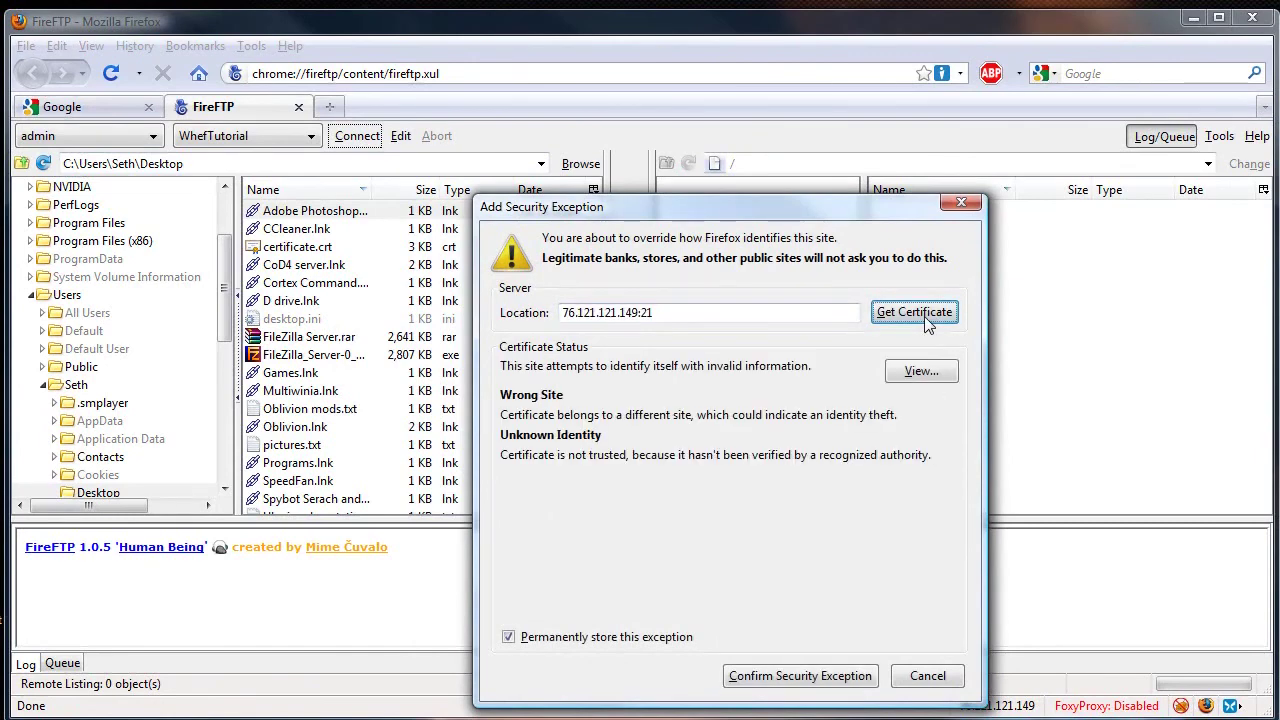
pyautogui.click(924, 376)
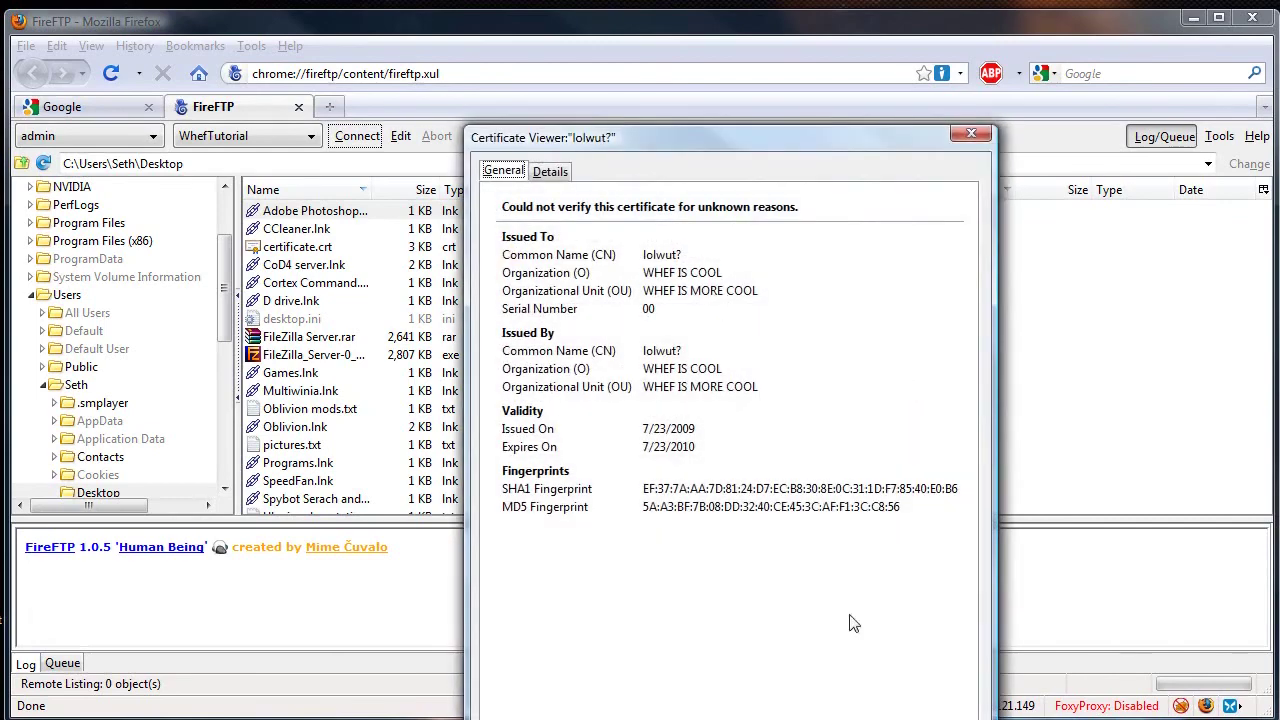
pyautogui.press('Escape')
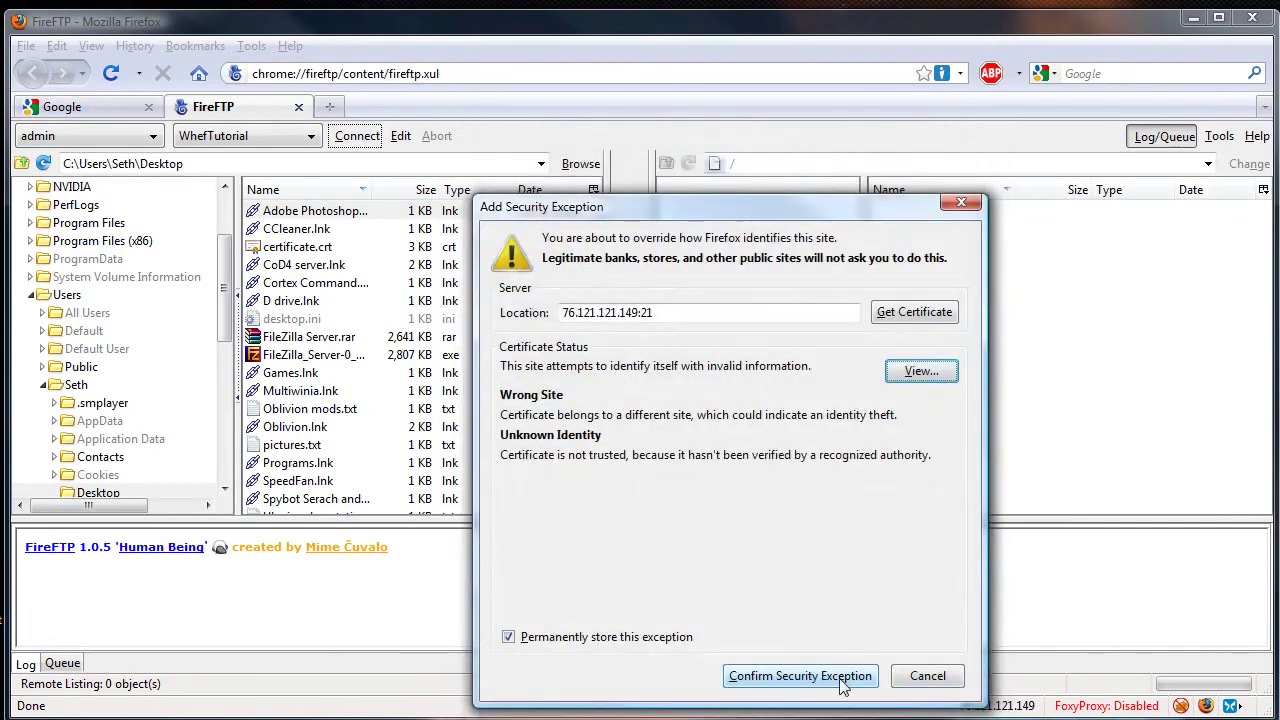